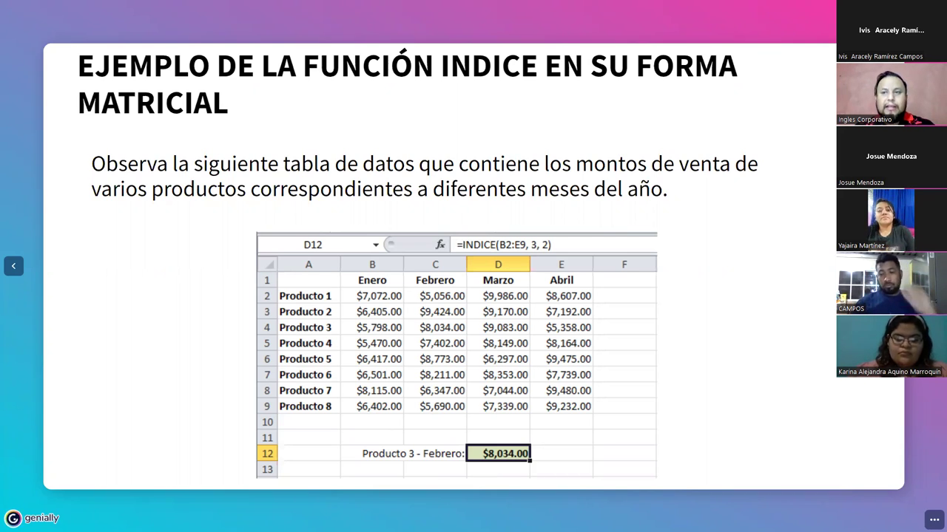
Switch to the Excel workbook and enlarge the product sales table on the Ejemplo1-Matricial sheet, including the Producto 3 lookup row.
key("alt+Tab")
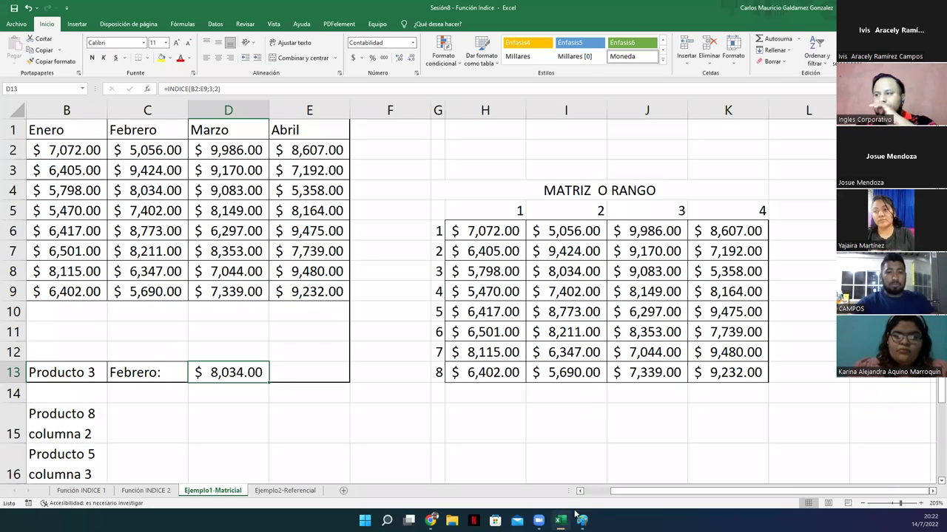
left_click(582, 493)
scroll(158, 396, "up", 1)
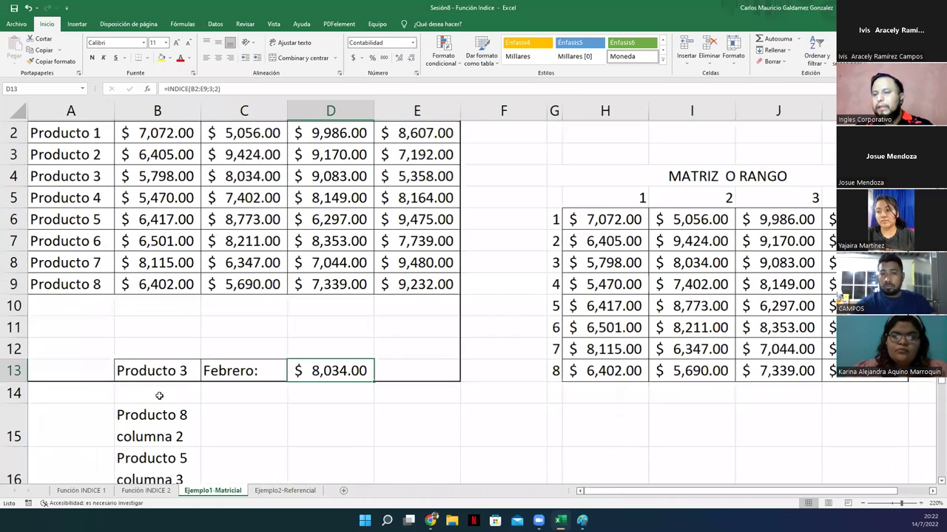
scroll(129, 400, "up", 1)
scroll(178, 406, "up", 2)
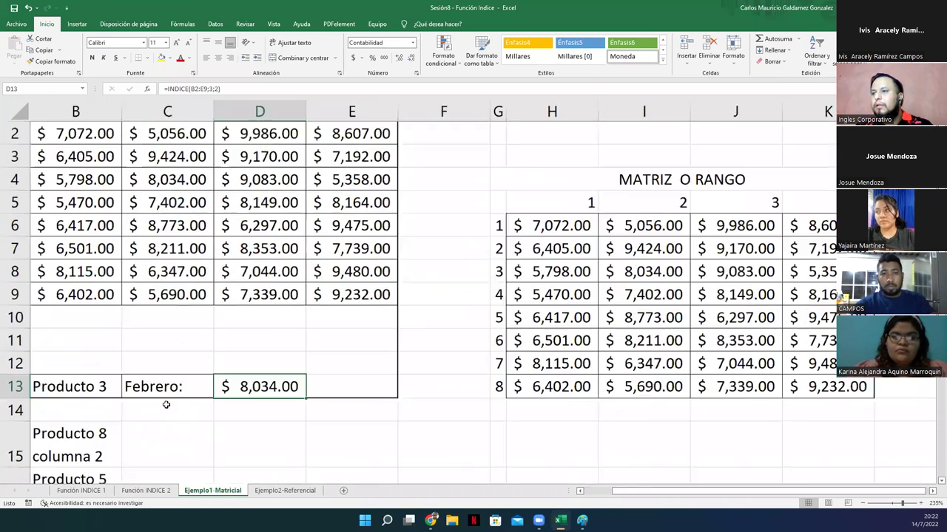
scroll(581, 493, "down", 1)
left_click(581, 492)
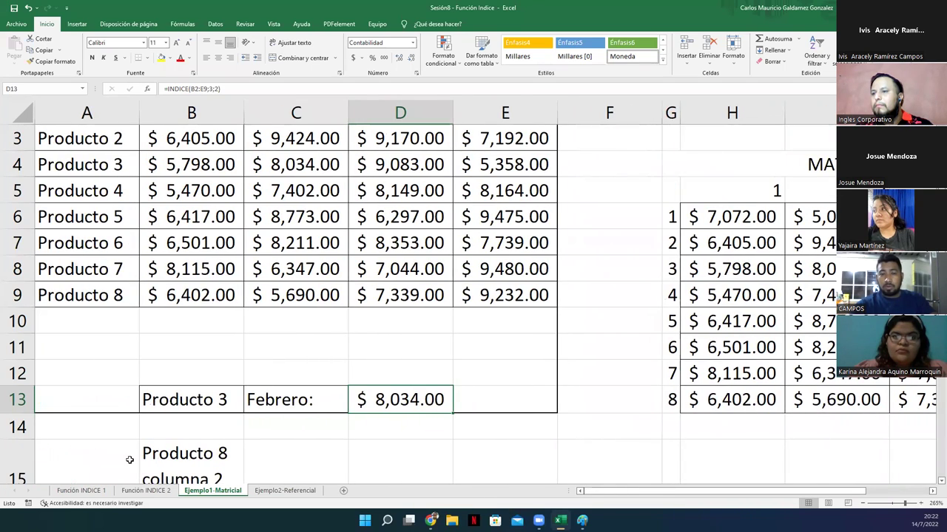
scroll(128, 459, "up", 2)
scroll(125, 454, "up", 1)
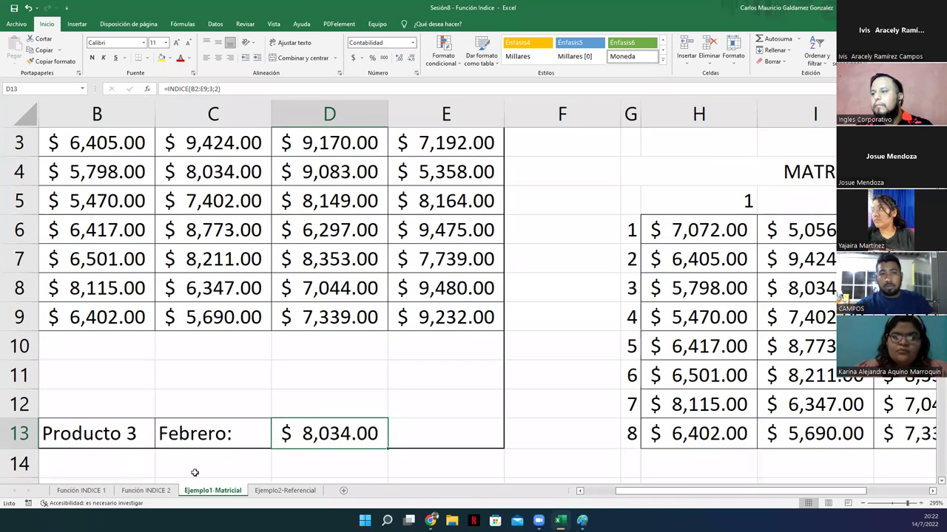
left_click(581, 491)
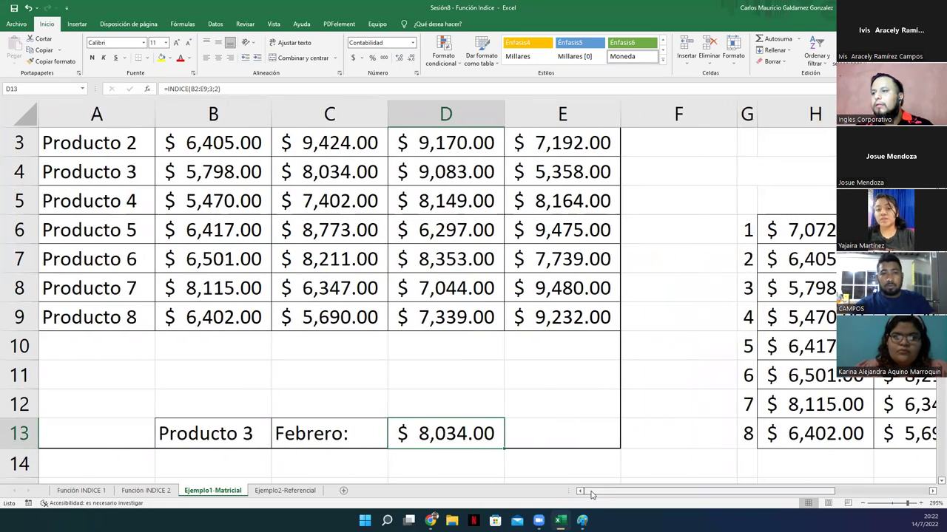
Insert two blank columns at column F, between the monthly sales table and the MATRIZ O RANGO block.
right_click(662, 109)
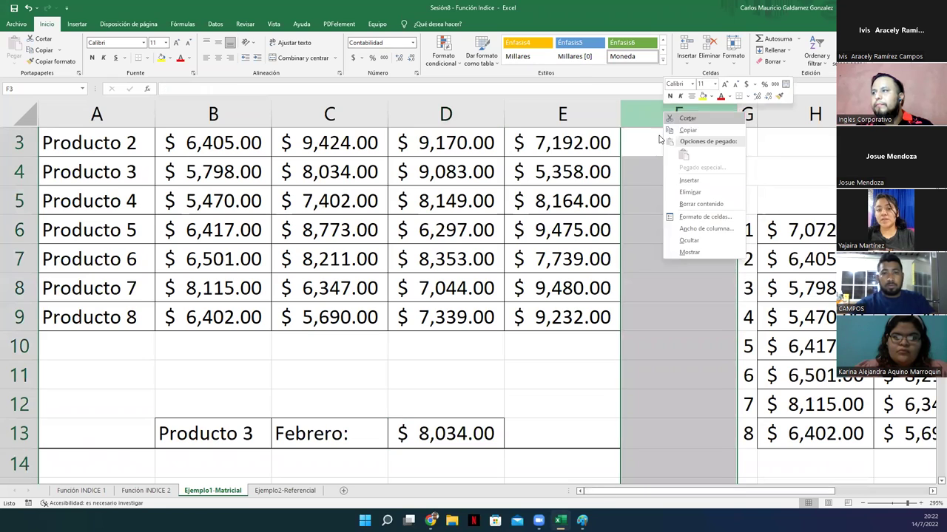
left_click(681, 182)
right_click(676, 112)
left_click(688, 183)
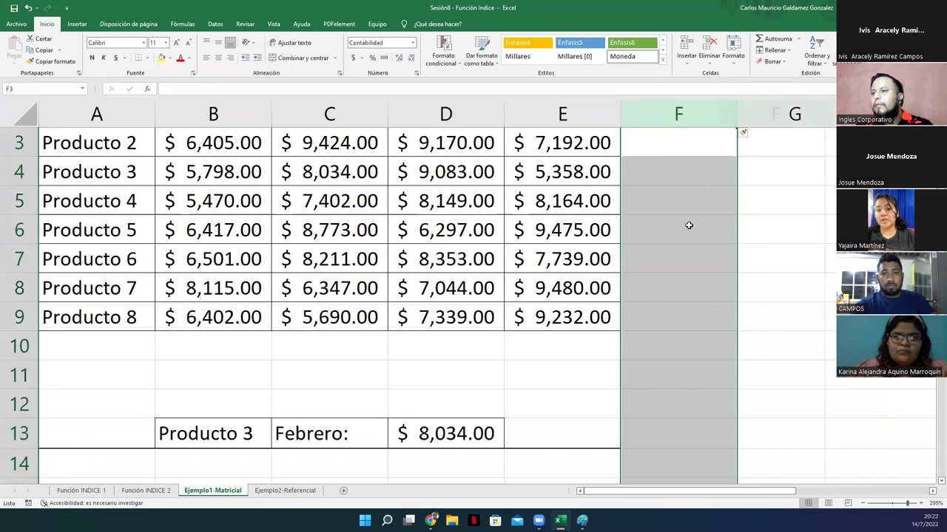
Insert a blank row at row 14, directly below the Producto 3 lookup row.
right_click(19, 465)
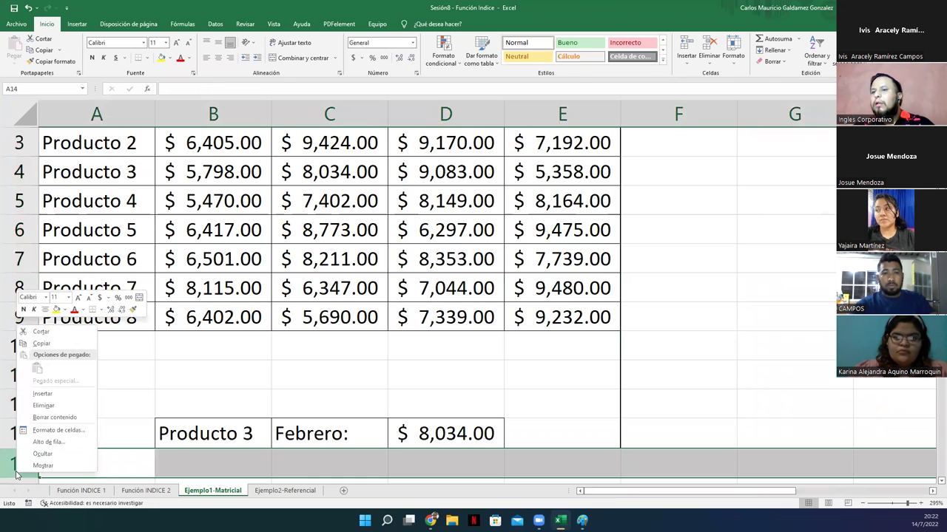
left_click(46, 393)
scroll(263, 392, "up", 1)
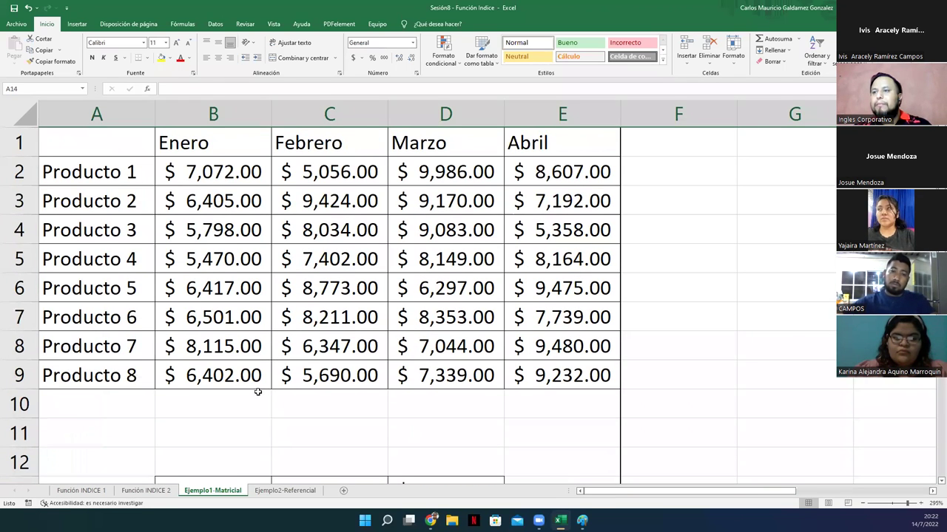
Insert another blank column at column F to move the matrix block further from the sales table.
right_click(21, 432)
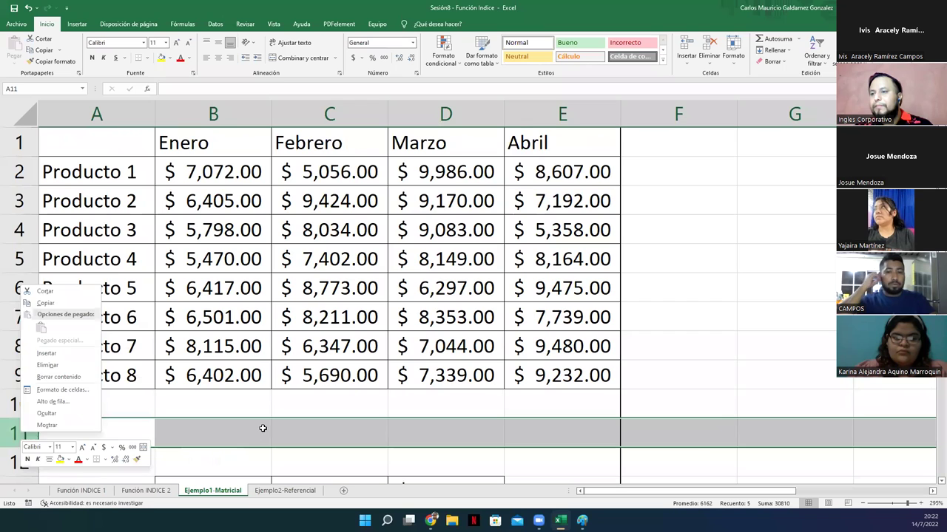
key("Escape")
scroll(263, 428, "down", 1, "ctrl")
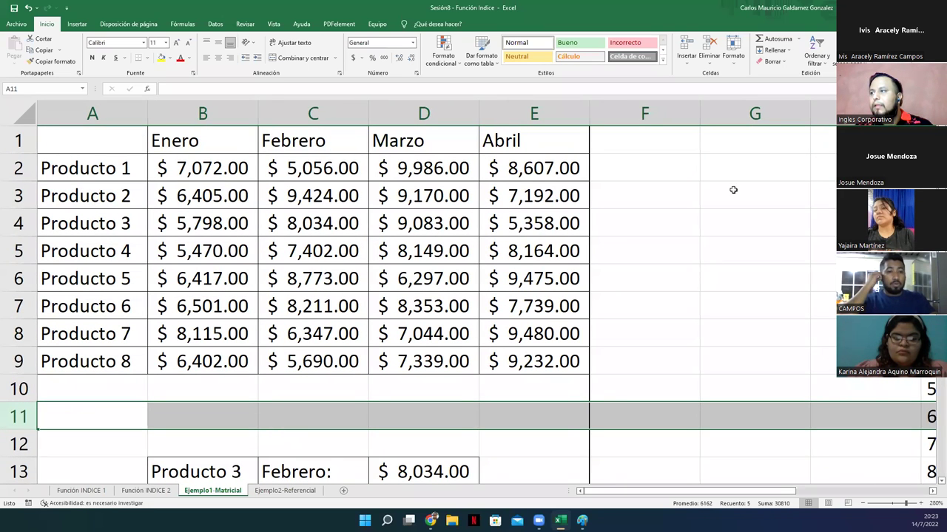
right_click(673, 114)
left_click(706, 188)
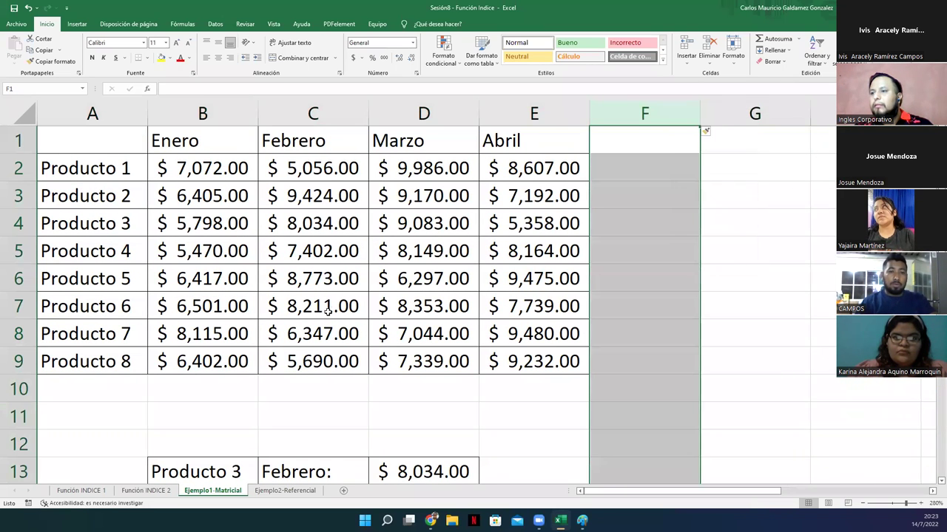
Point out the month headings in row 1 and the product names in A2:A9 by selecting each range.
scroll(327, 311, "down", 1, "ctrl")
left_click(201, 403)
left_click_drag(160, 131, 510, 141)
left_click_drag(103, 165, 91, 349)
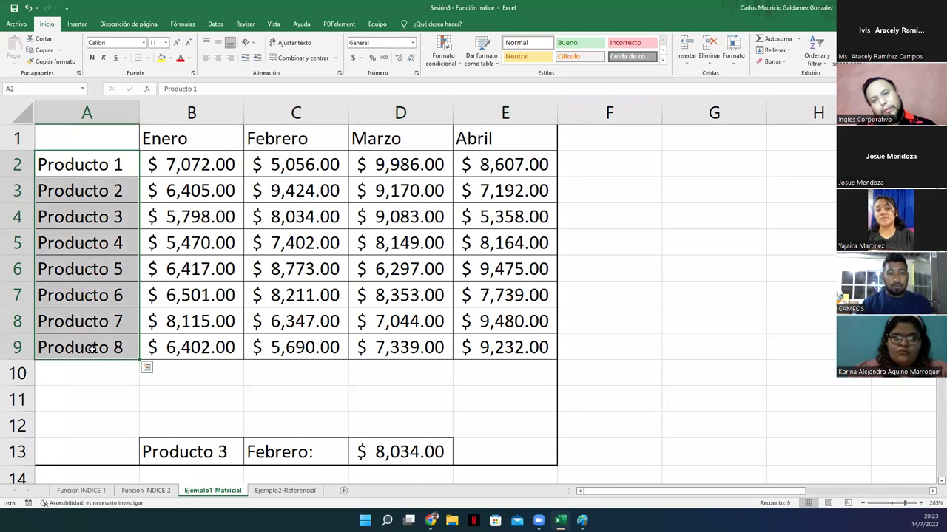
Go through the lookup labels in B13 and C13, and examine the INDICE formula in D13.
left_click(198, 453)
left_click(299, 450)
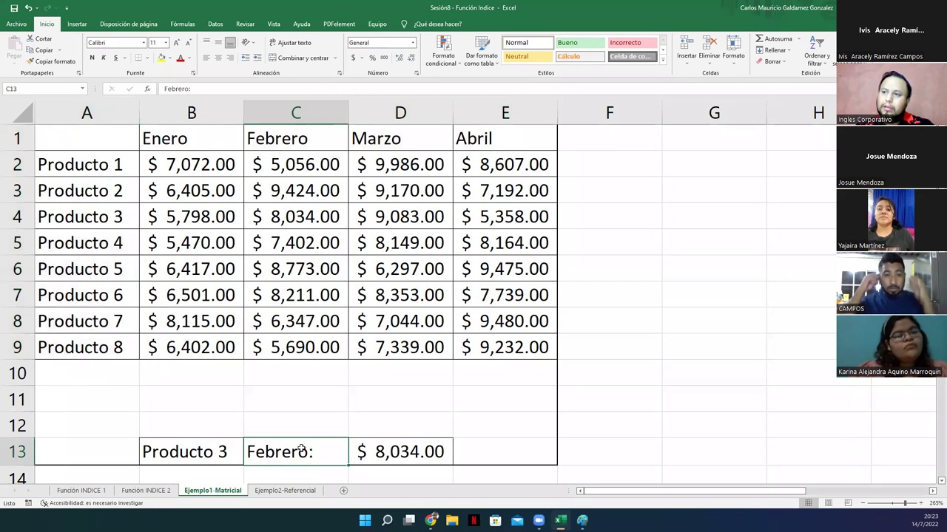
left_click(202, 453)
left_click(366, 454)
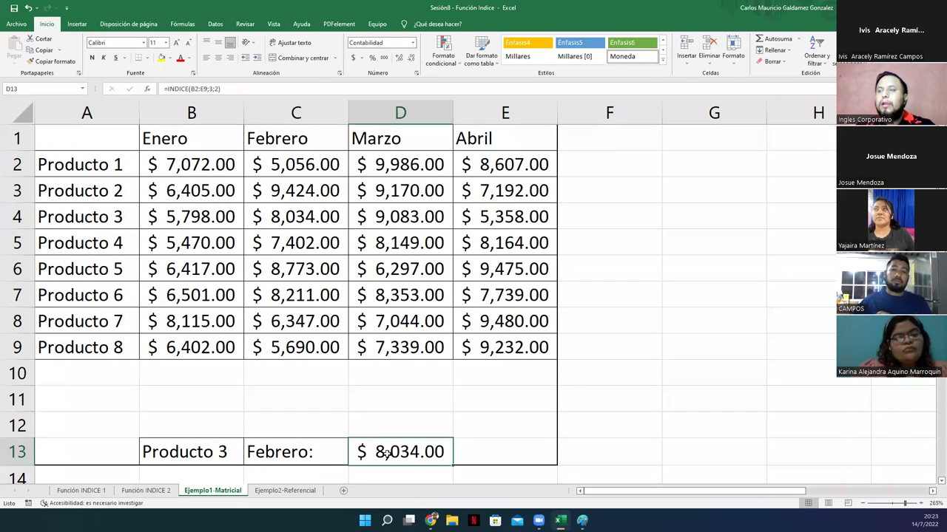
double_click(387, 454)
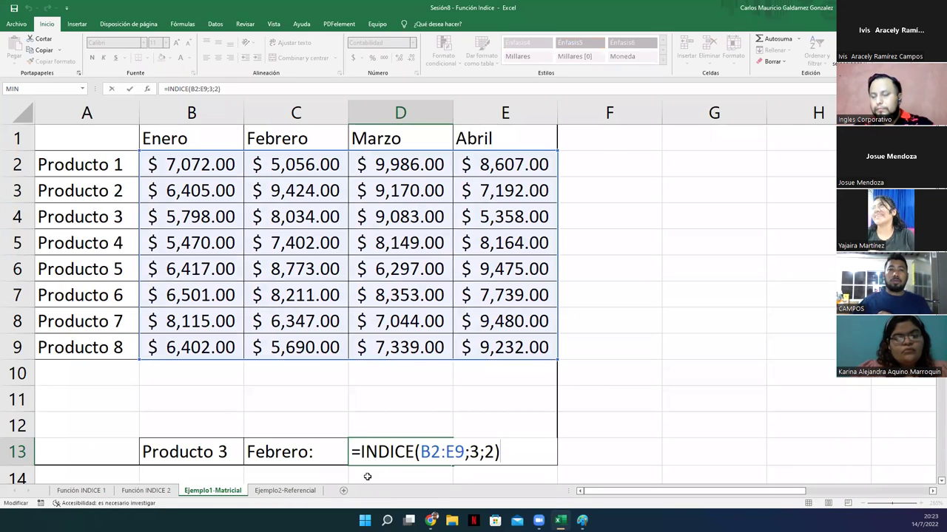
key("ctrl+Return")
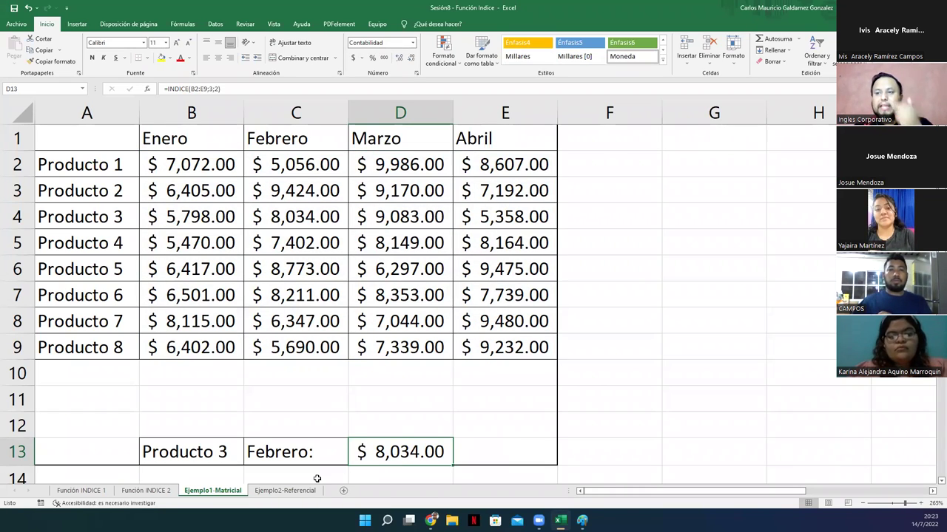
Relate the row 13 lookup cells to the table by highlighting column C for Febrero and row 4 for Producto 3.
left_click(186, 450)
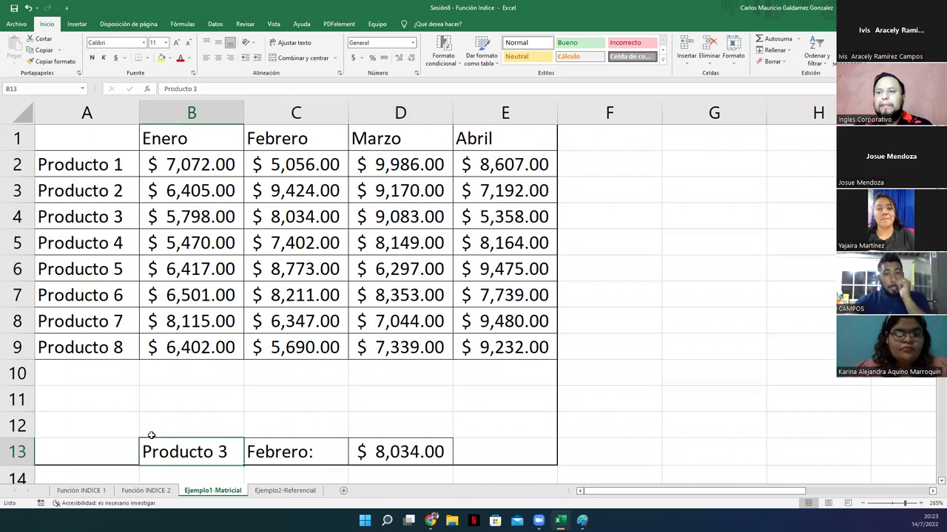
left_click(277, 451)
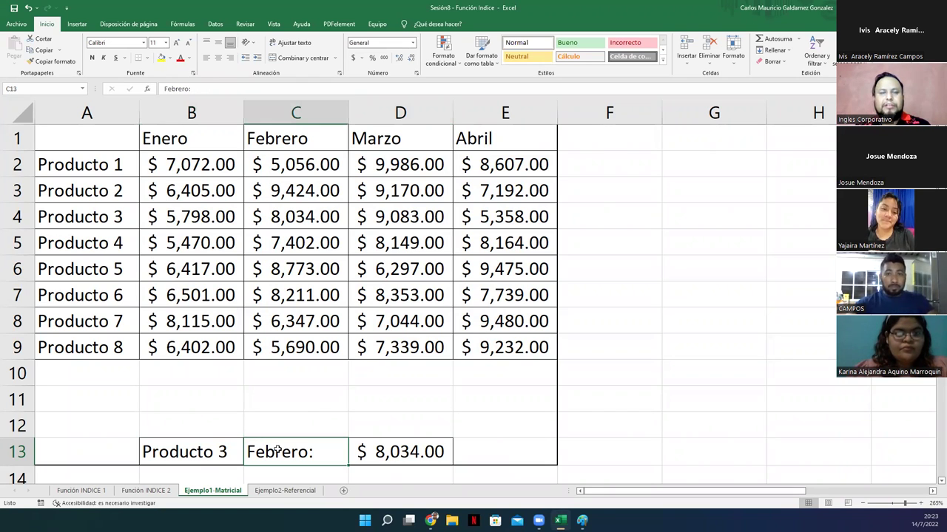
left_click(363, 452)
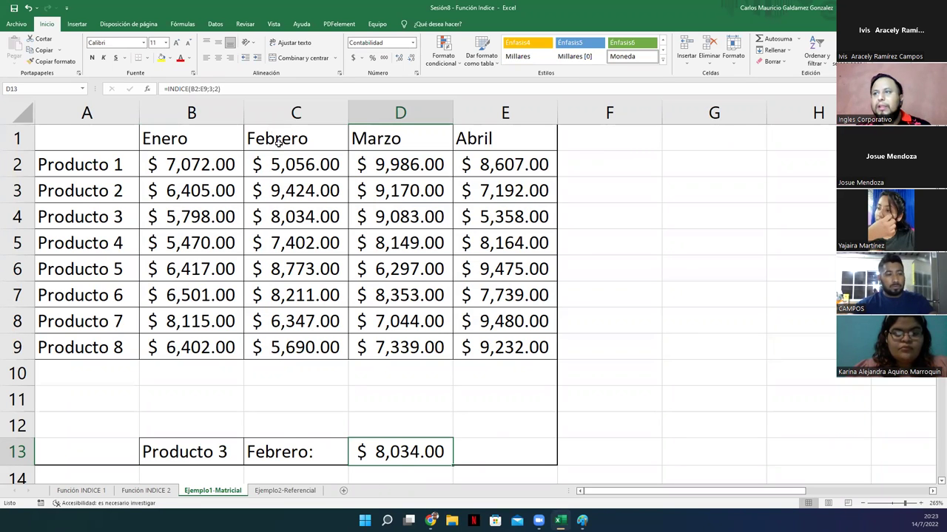
left_click(276, 111)
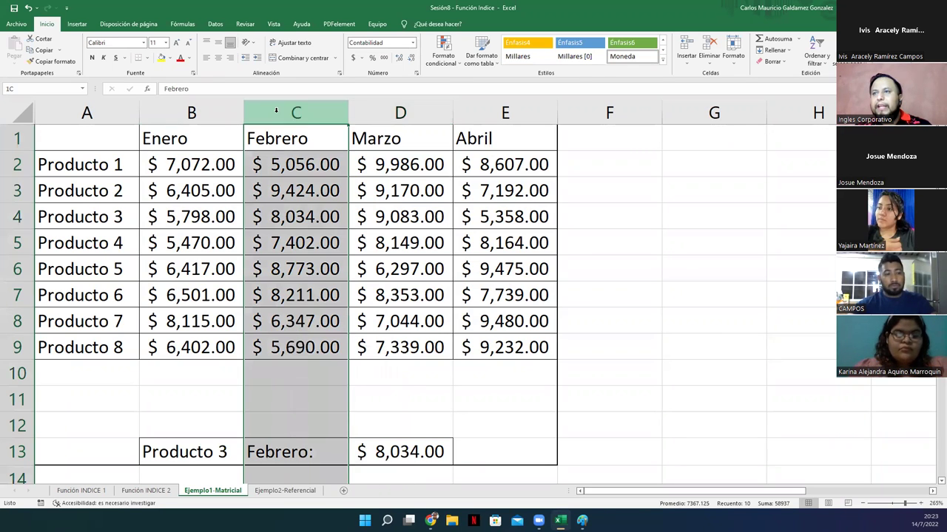
left_click(18, 217, "ctrl")
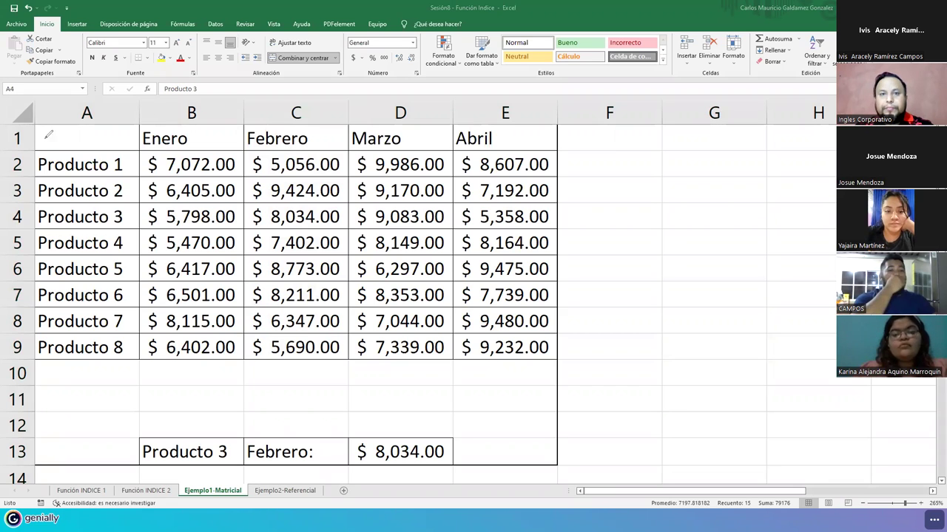
Annotate the table with a red vertical line between columns A and B and a red horizontal line along the month headings.
left_click_drag(137, 115, 141, 216)
left_click_drag(141, 272, 138, 374)
left_click_drag(85, 153, 602, 140)
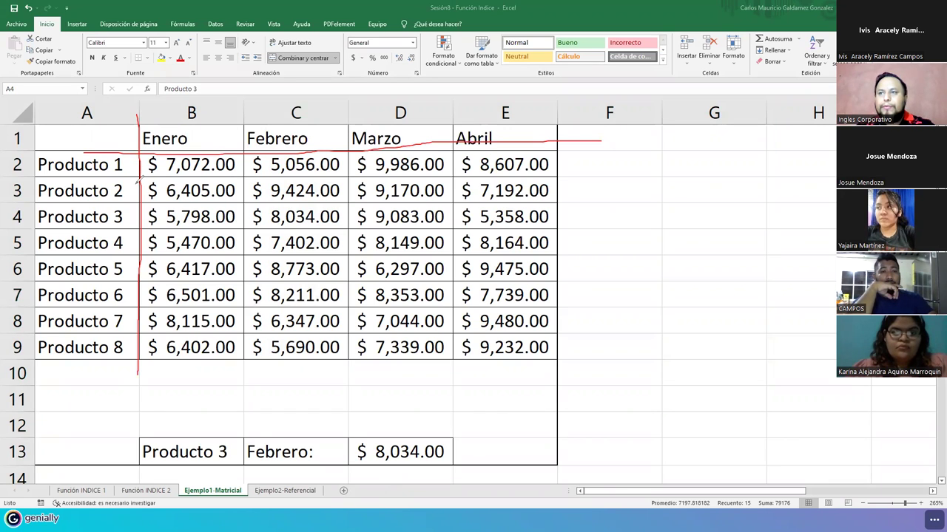
Mark the Producto 3 row with a freehand blue line underneath it, replacing the red line tried first.
left_click_drag(12, 223, 575, 230)
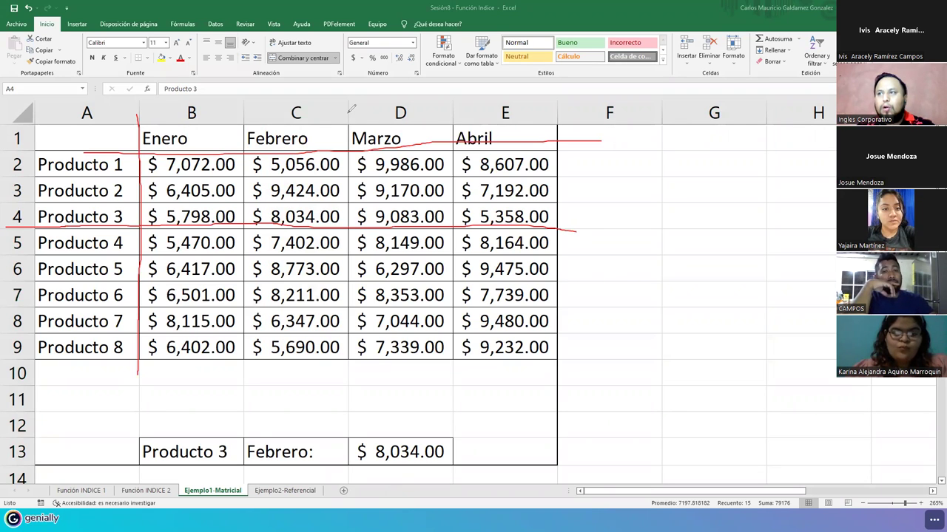
key("ctrl+z")
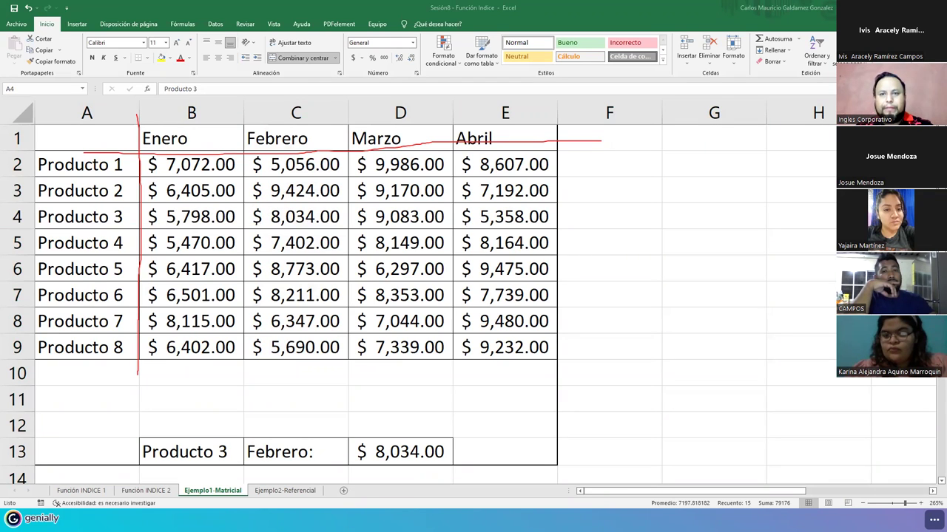
left_click_drag(41, 225, 593, 229)
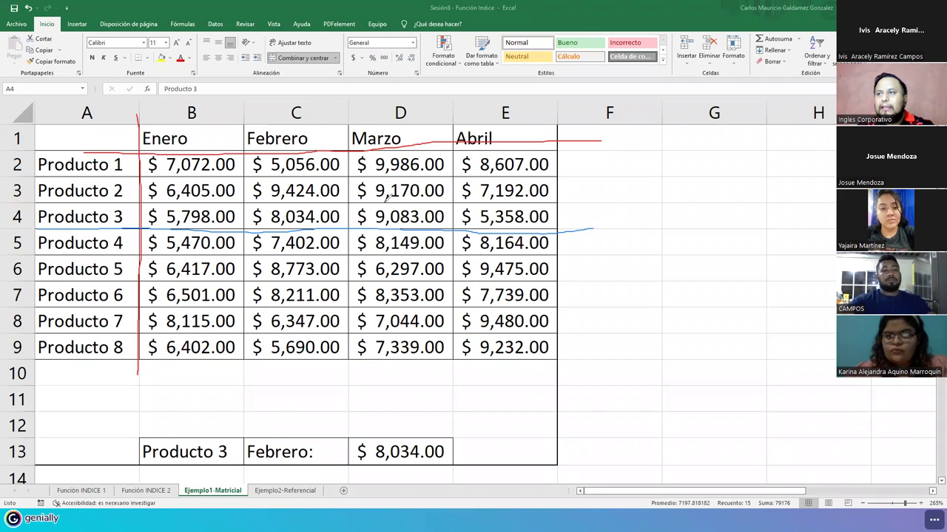
Draw a blue line along the right edge of the Febrero column, box cell C4, and add an arrow from it to D13.
mouse_move(354, 109)
left_mouse_down()
mouse_move(362, 260)
mouse_move(347, 380)
left_mouse_up()
key("ctrl+z")
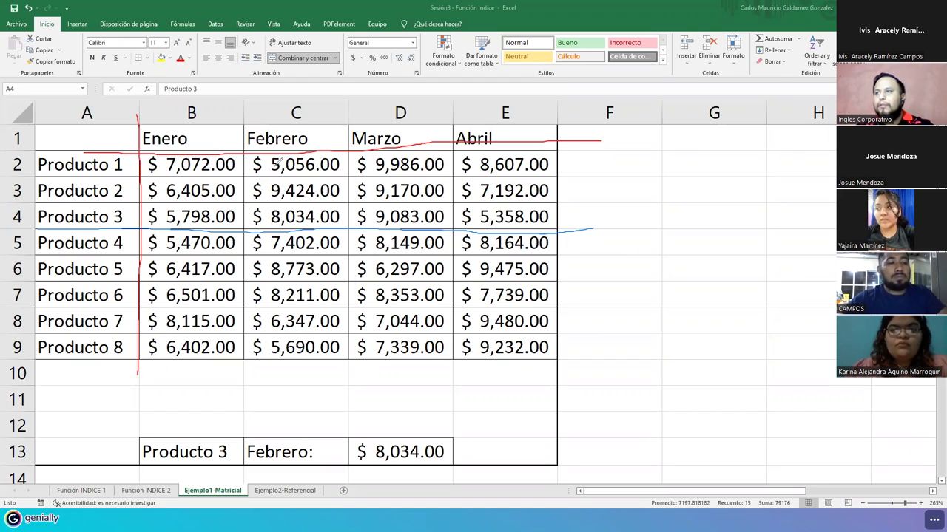
left_click_drag(344, 119, 358, 383)
left_click_drag(247, 216, 248, 236)
mouse_move(238, 204)
left_mouse_down()
mouse_move(349, 200)
mouse_move(354, 228)
mouse_move(241, 226)
left_mouse_up()
mouse_move(344, 225)
left_mouse_down()
mouse_move(373, 314)
mouse_move(377, 433)
mouse_move(389, 431)
left_mouse_up()
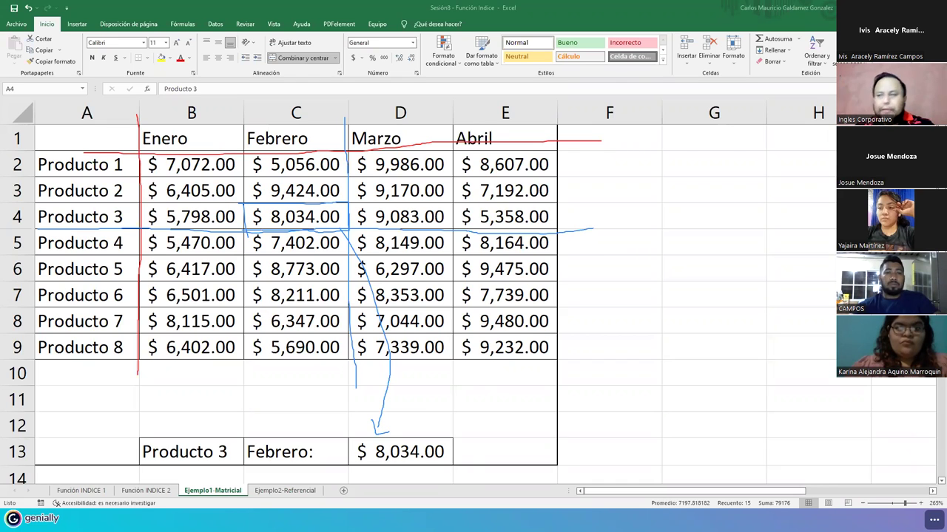
Open the INDICE formula in D13 and examine its matrix, row number and column number arguments.
left_click(420, 455)
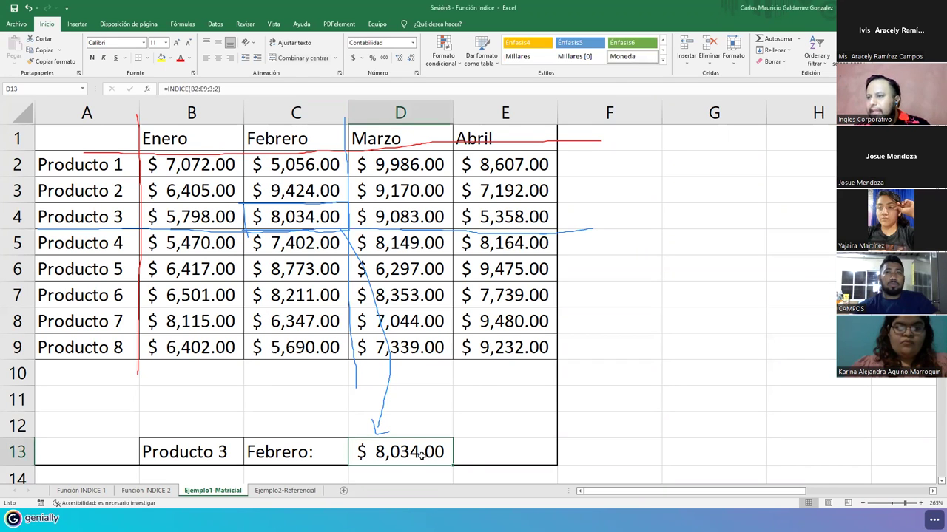
double_click(421, 455)
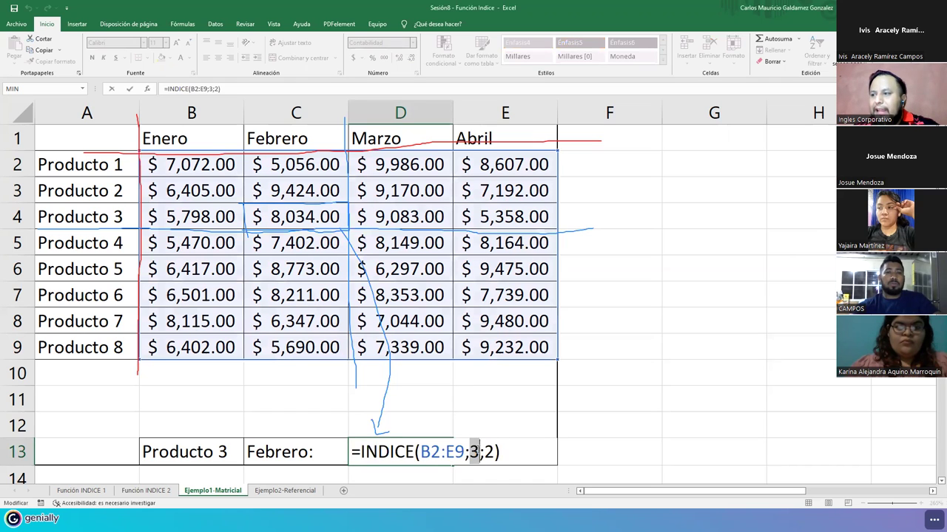
left_click(476, 452)
double_click(489, 452)
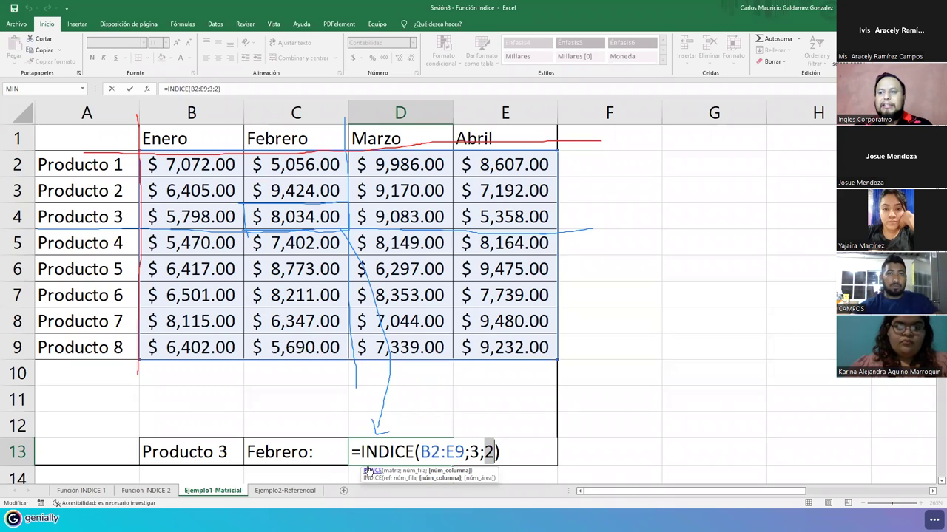
left_click(424, 452)
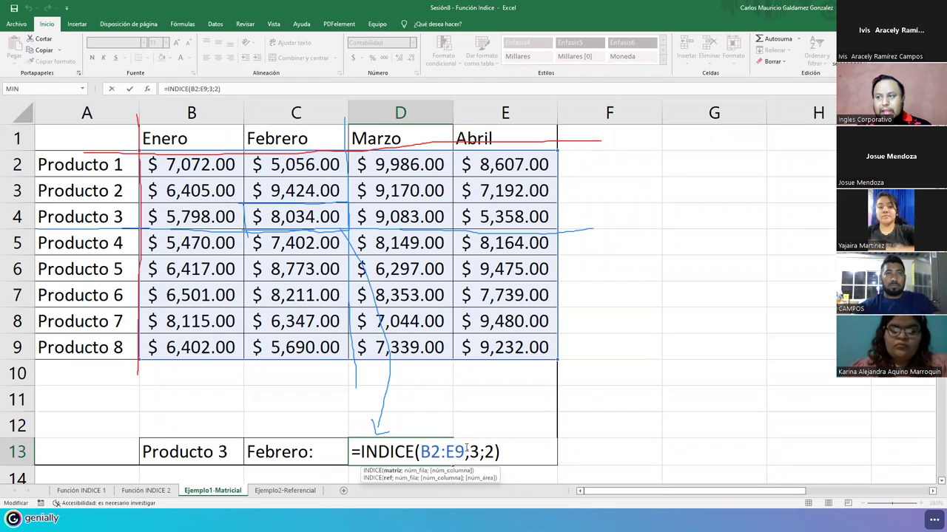
left_click(474, 452)
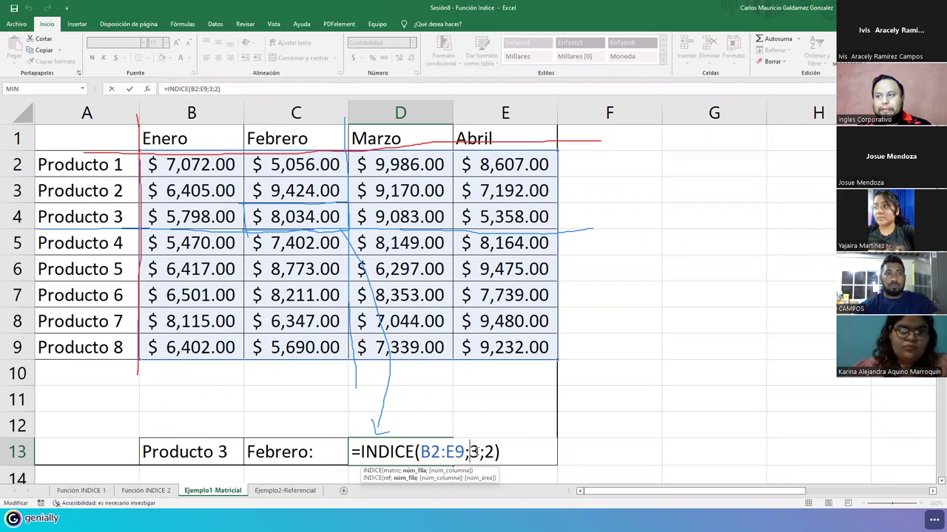
left_click(490, 453)
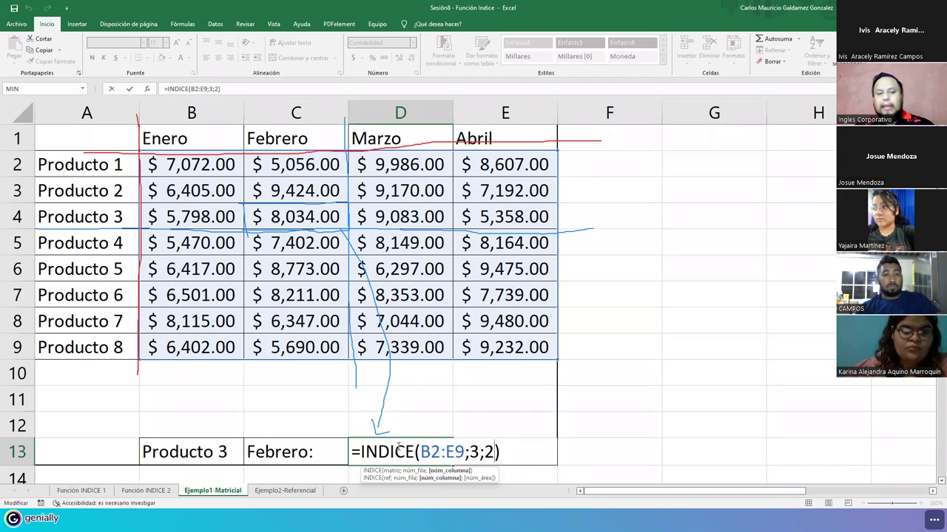
Enter the labels Producto 7 in B12 and Marzo in C12, and clear the drawn annotations from the sheet.
key("Return")
left_click(181, 420)
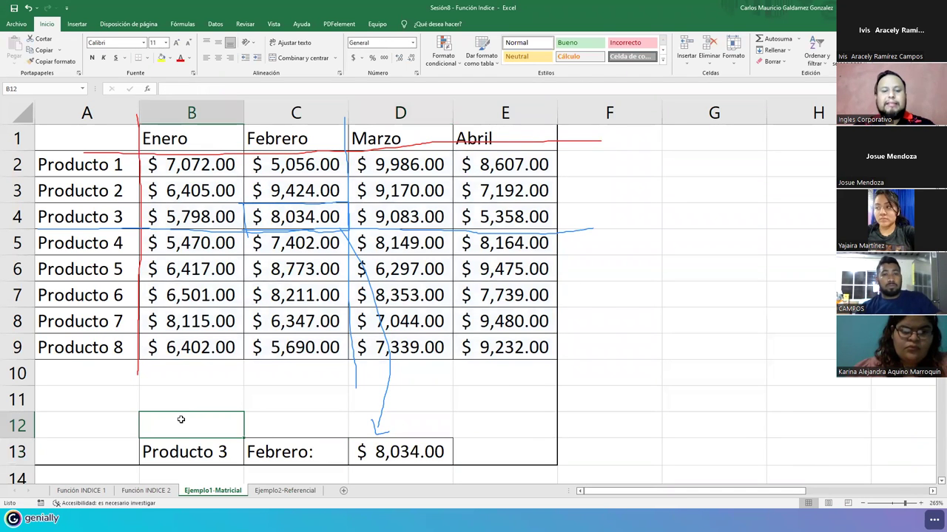
type("Producto 7")
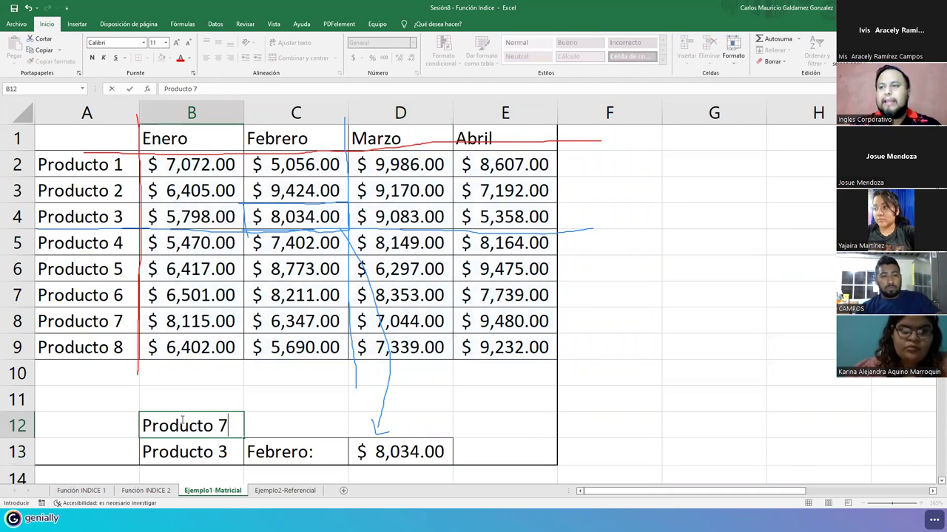
key("Tab")
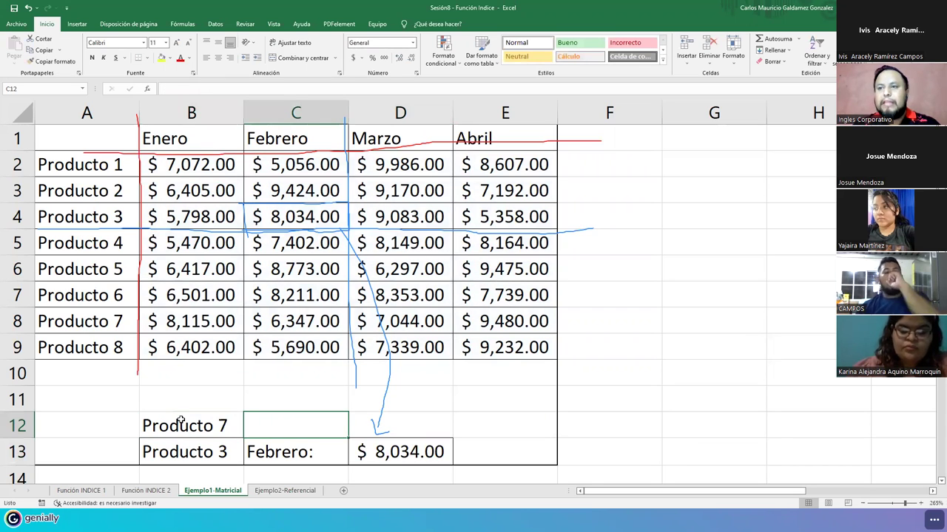
type("Marzo")
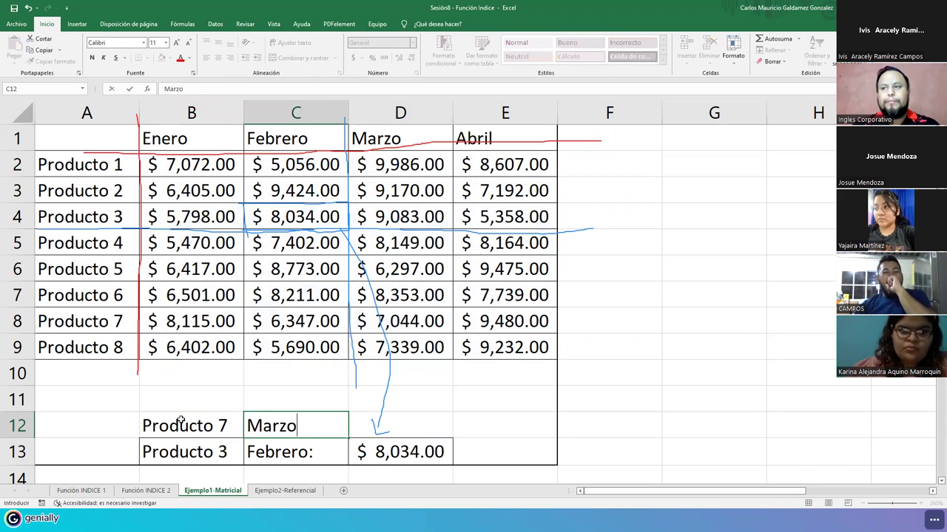
key("Tab")
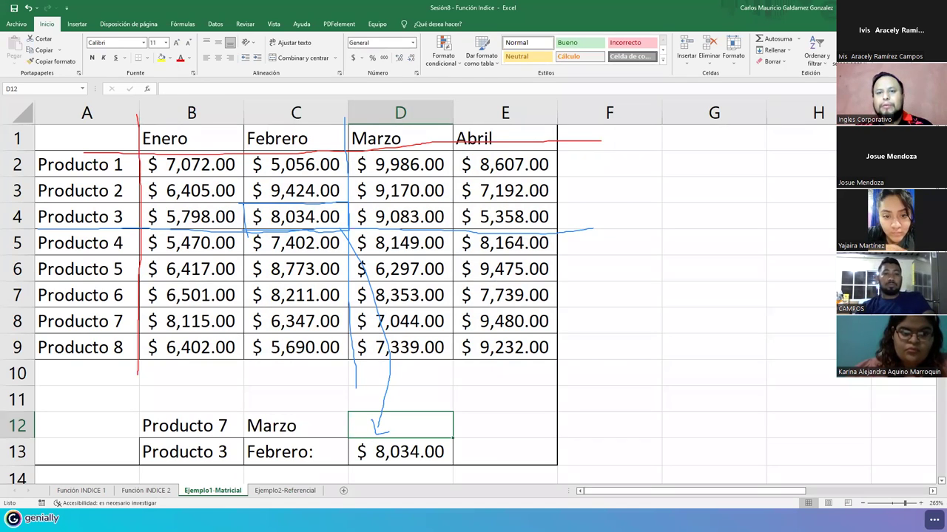
key("Escape")
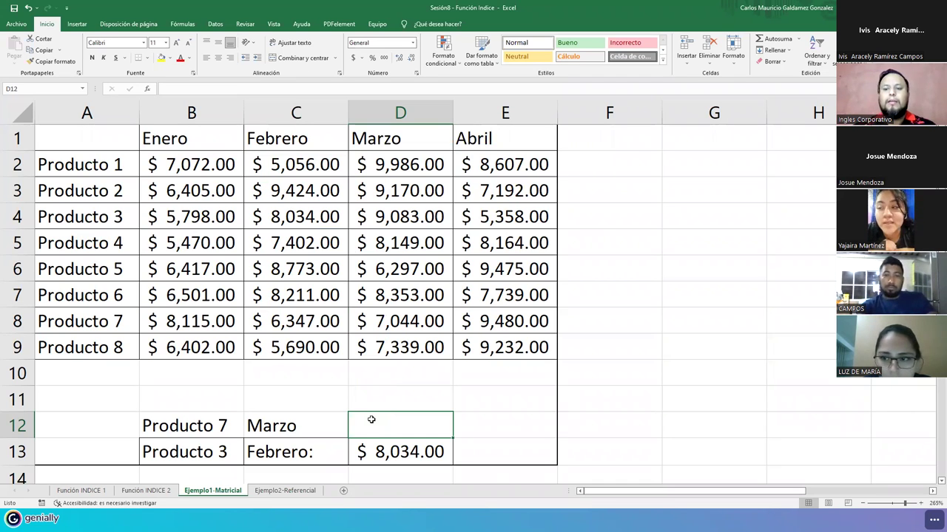
Look up the Producto 7 sales for Marzo in D12 with =INDICE(B2:E9;7;3) and give the cell the Contabilidad format.
type("=indi")
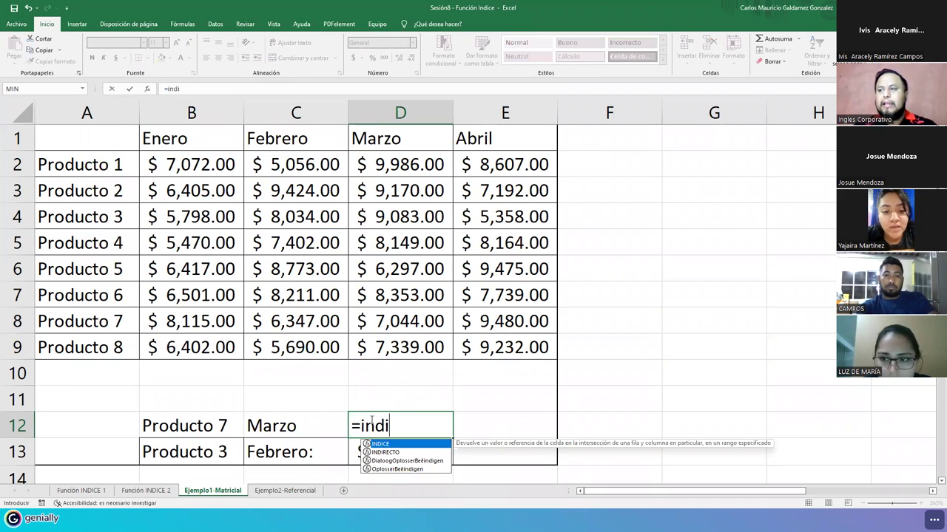
key("Tab")
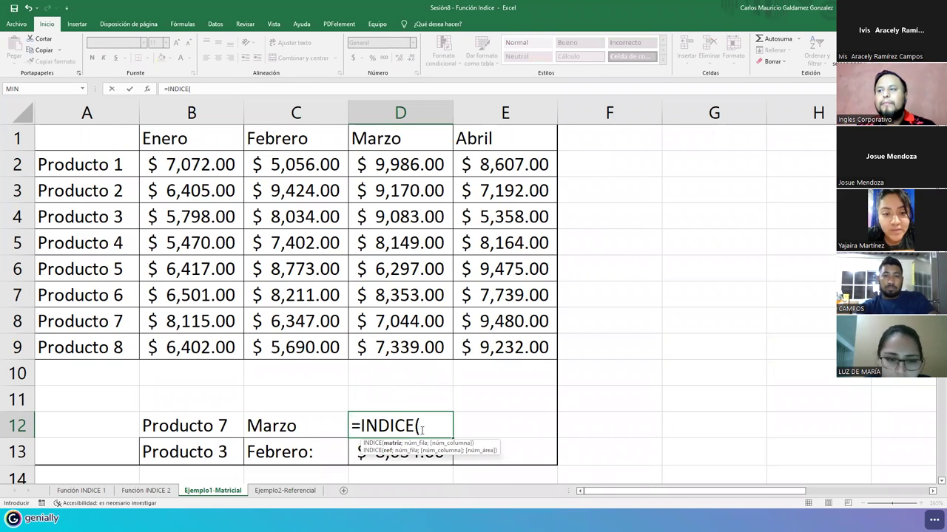
left_click(190, 164)
left_click_drag(190, 164, 477, 345)
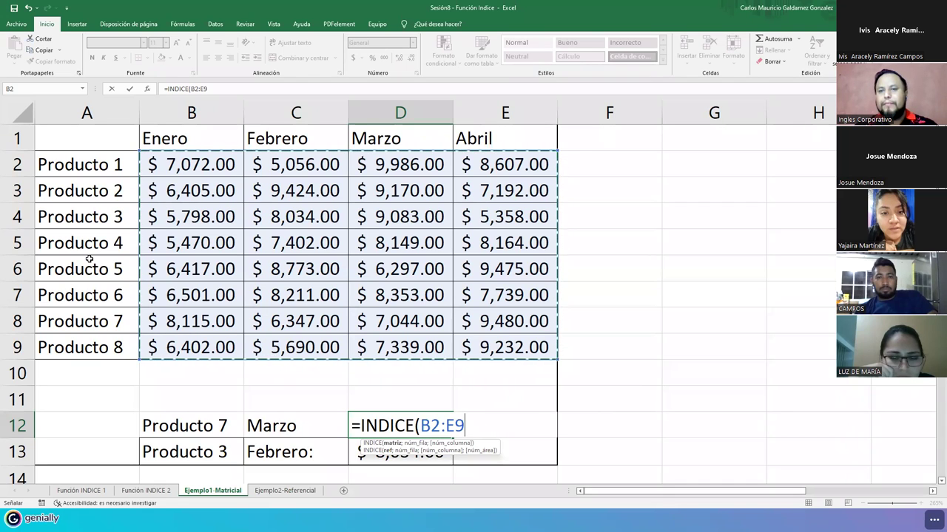
type(";")
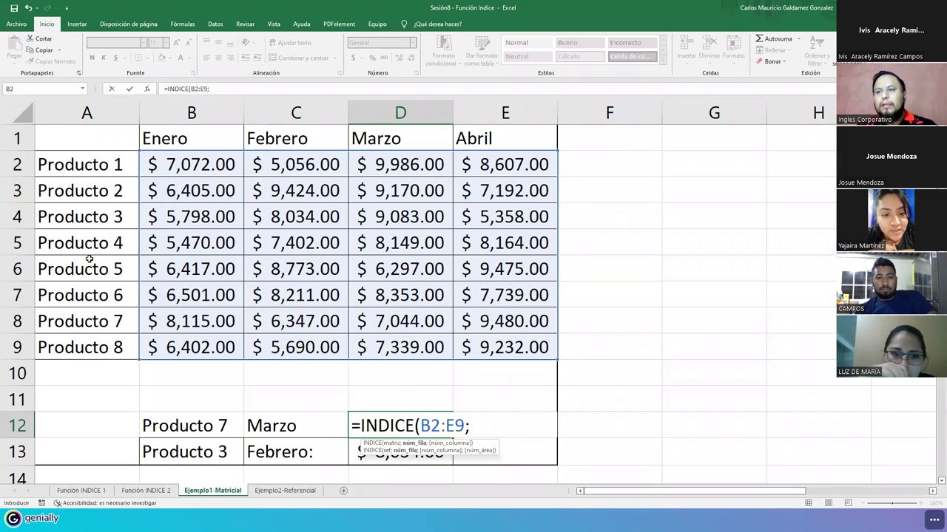
type("7")
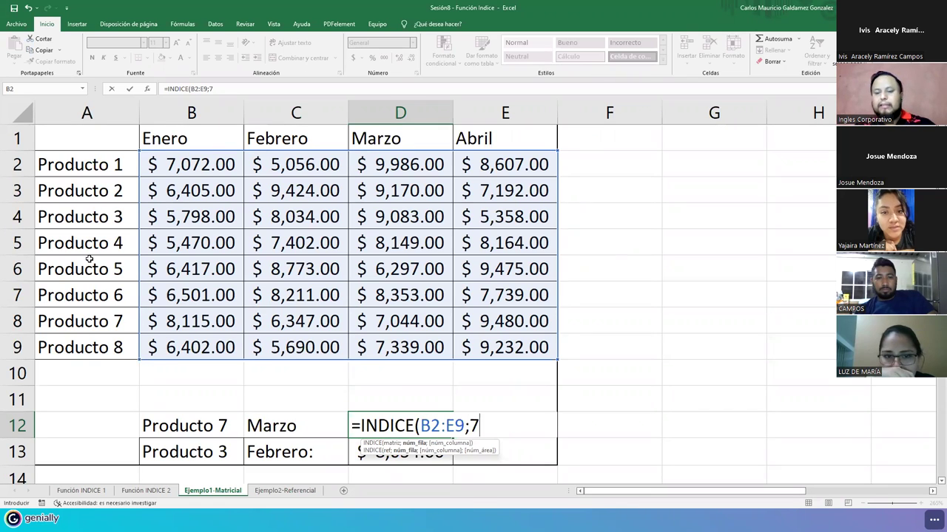
type(";")
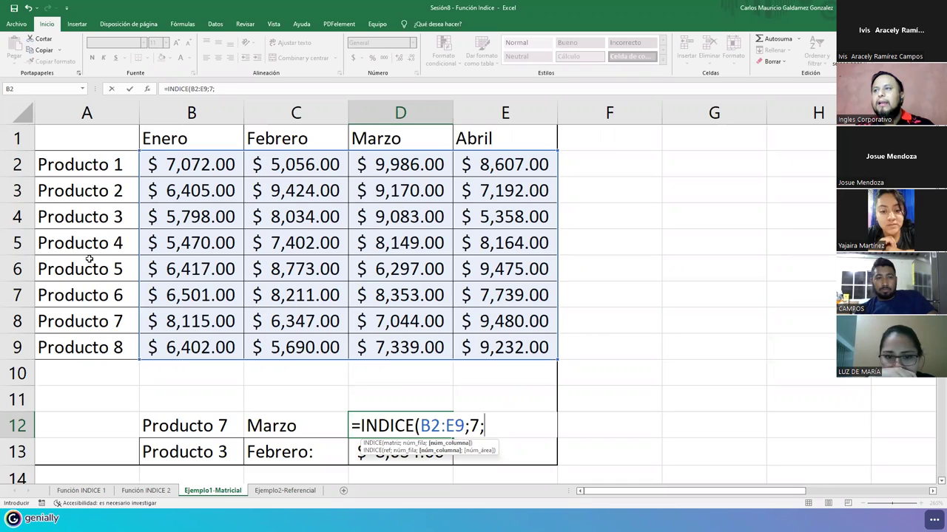
type("3)")
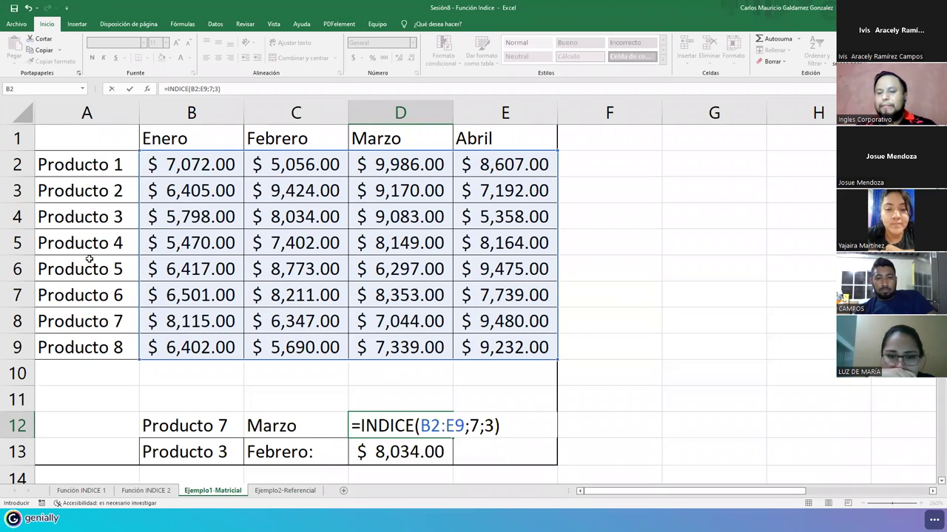
key("Return")
key("Left")
key("Left")
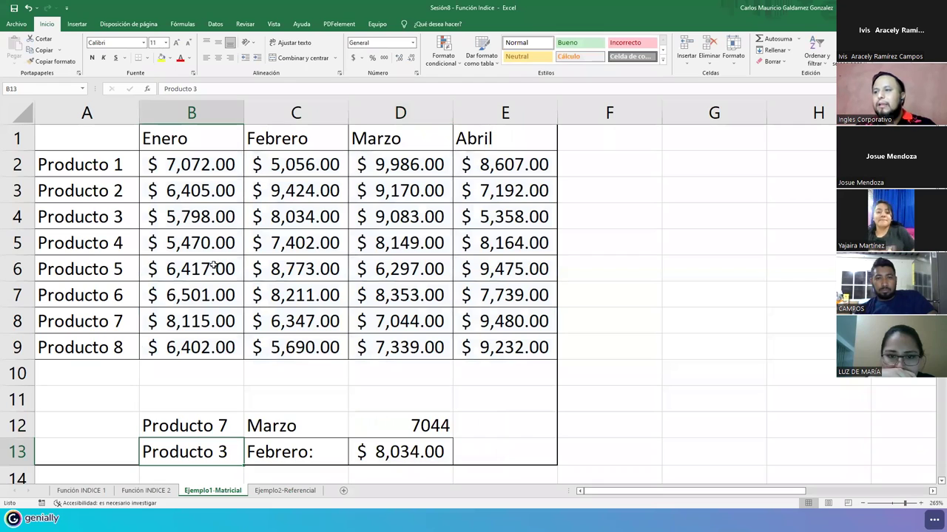
left_click(368, 429)
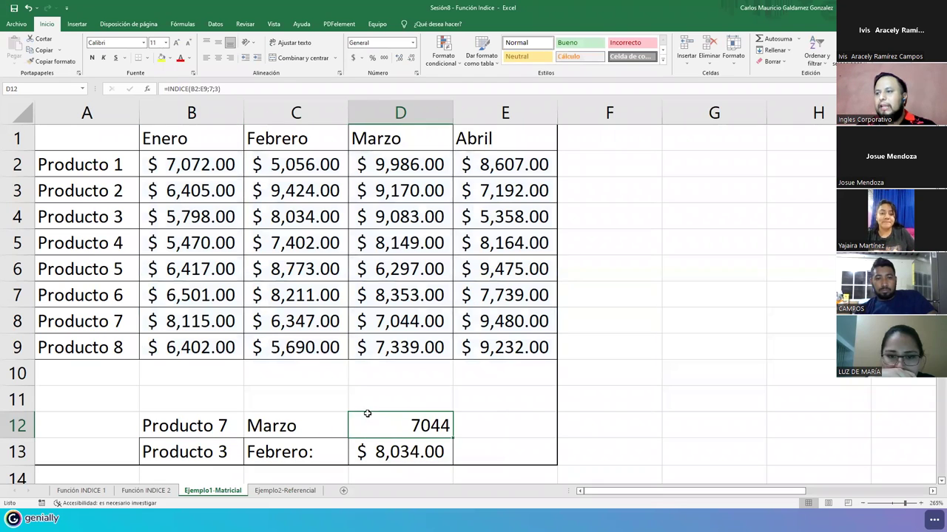
left_click(355, 58)
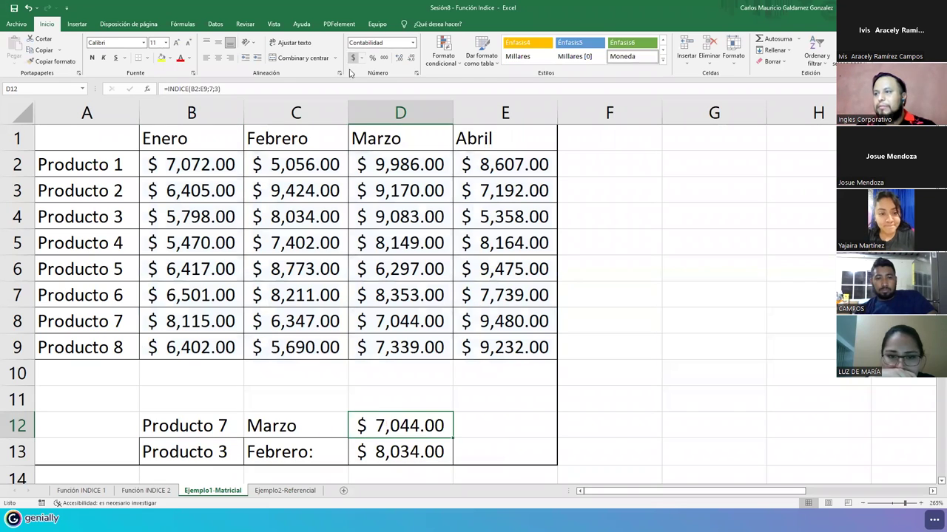
Highlight row 8 together with column D and check the value where they cross against the D12 lookup.
left_click(17, 320)
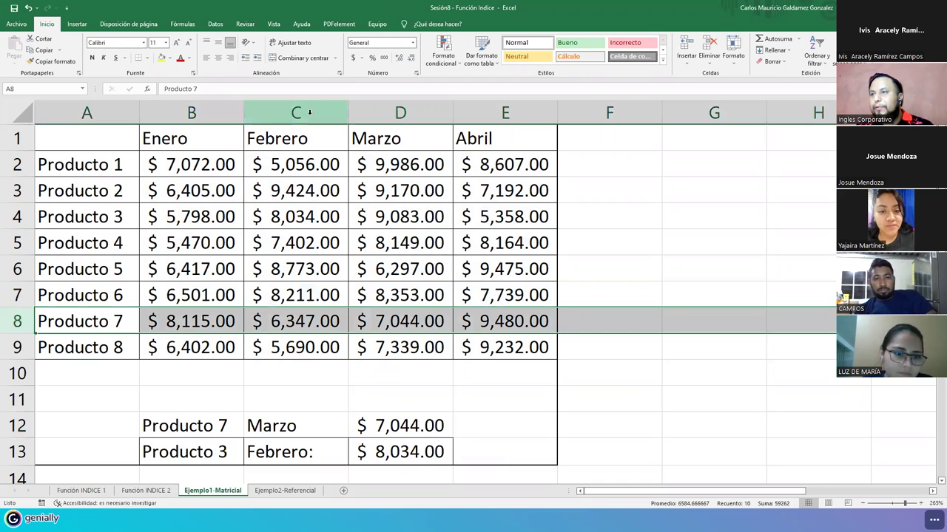
left_click(379, 111, "ctrl")
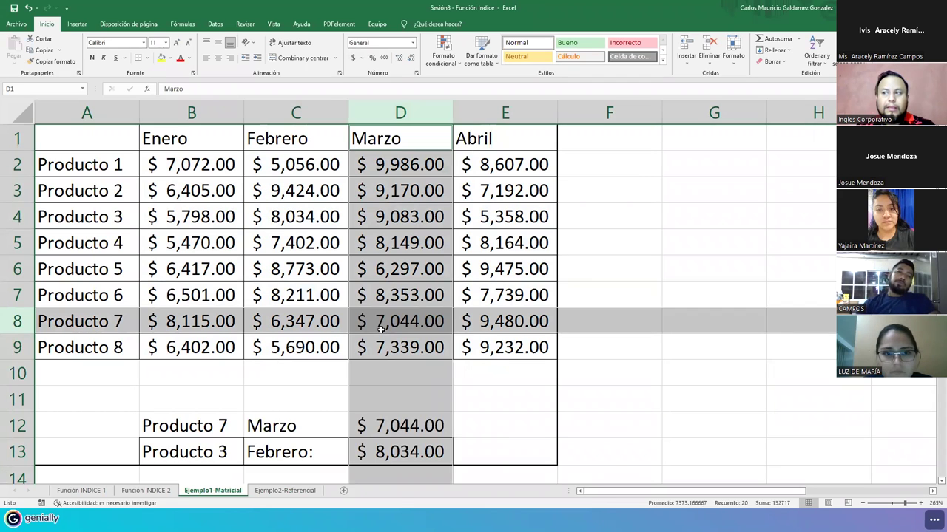
left_click(381, 330)
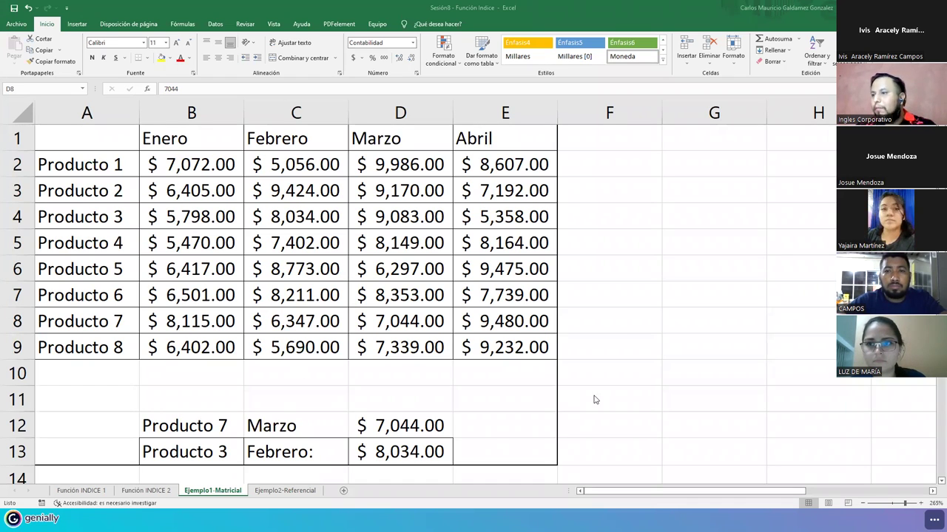
Enter the labels Producto 5 in B11 and Abril in C11 for another lookup example.
left_click(182, 405)
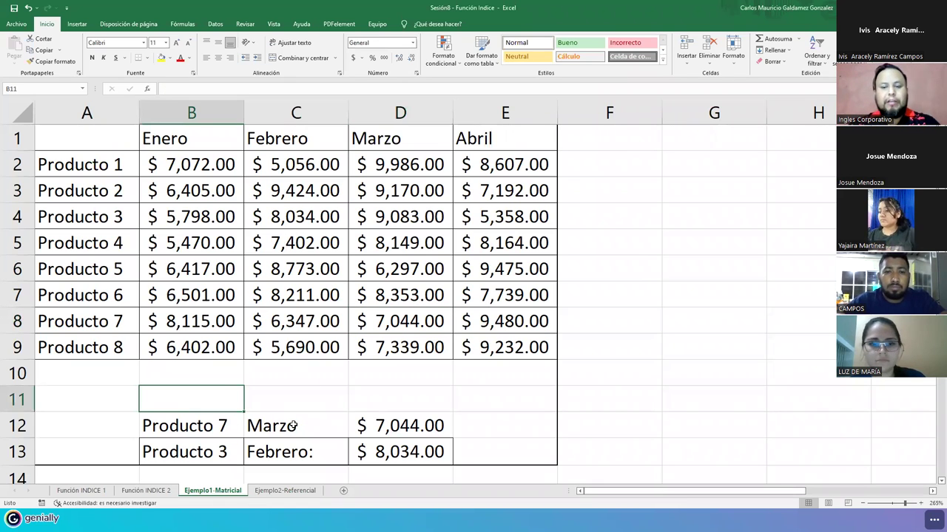
type("Producto ")
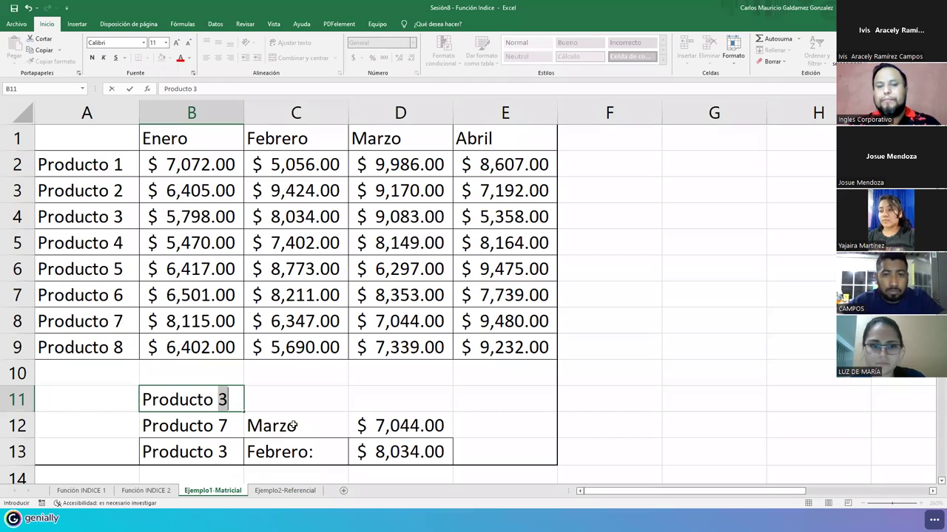
type("5")
key("Tab")
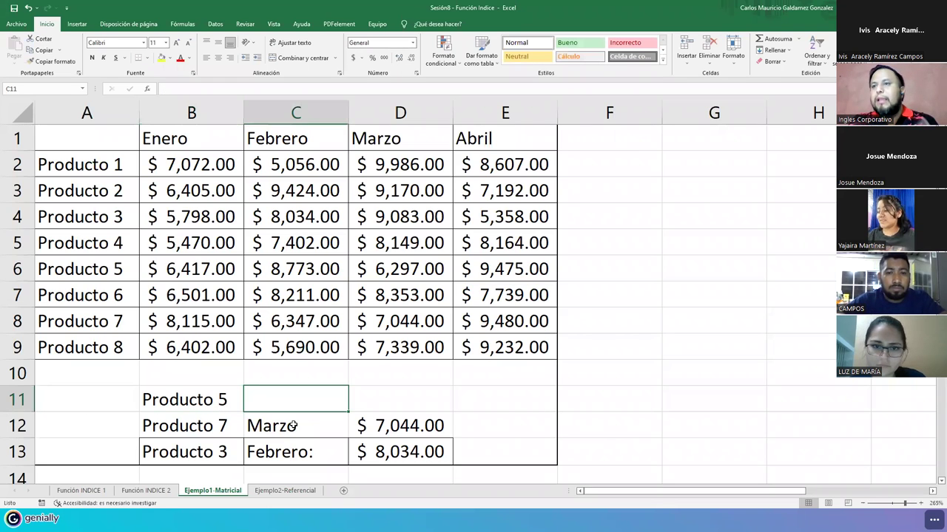
type("Abru")
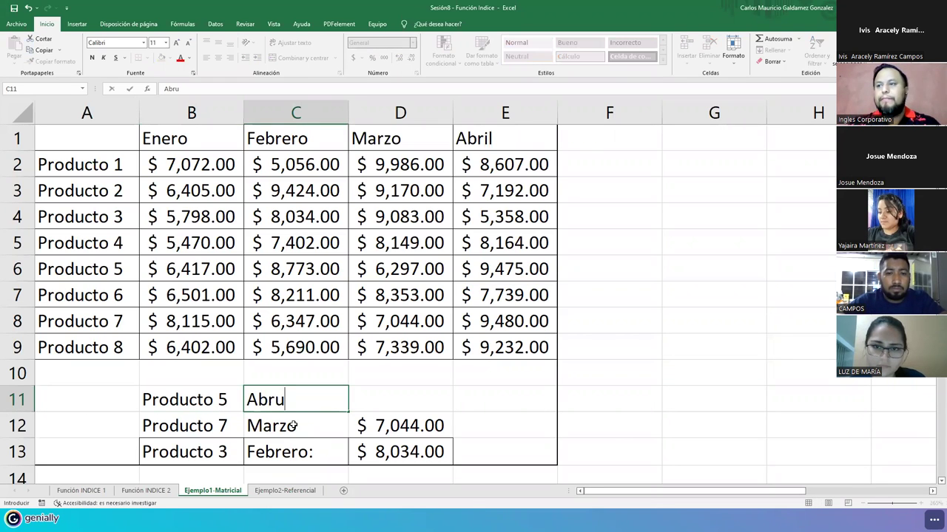
key("BackSpace")
type("il")
key("Tab")
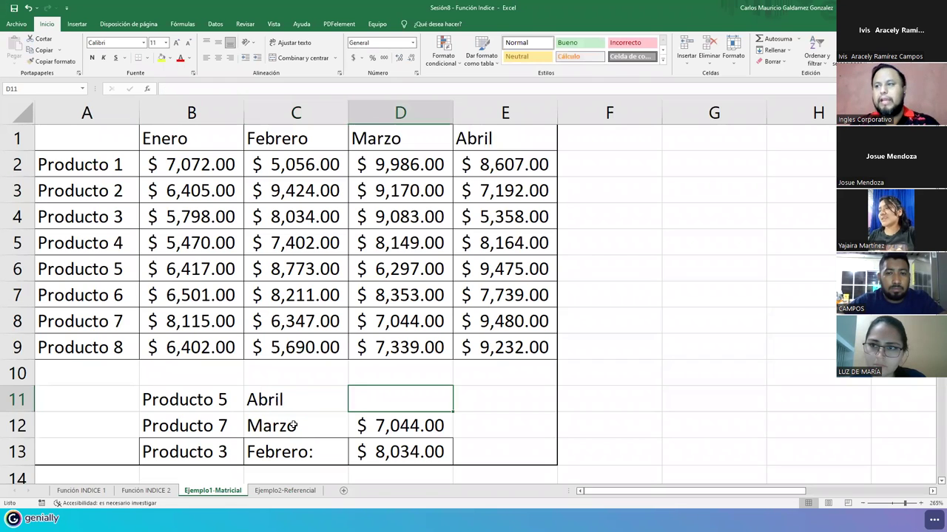
Look up the Producto 5 sales for Abril in D11 with =INDICE(B2:E9;5;4) and give the cell the Contabilidad format.
type("=")
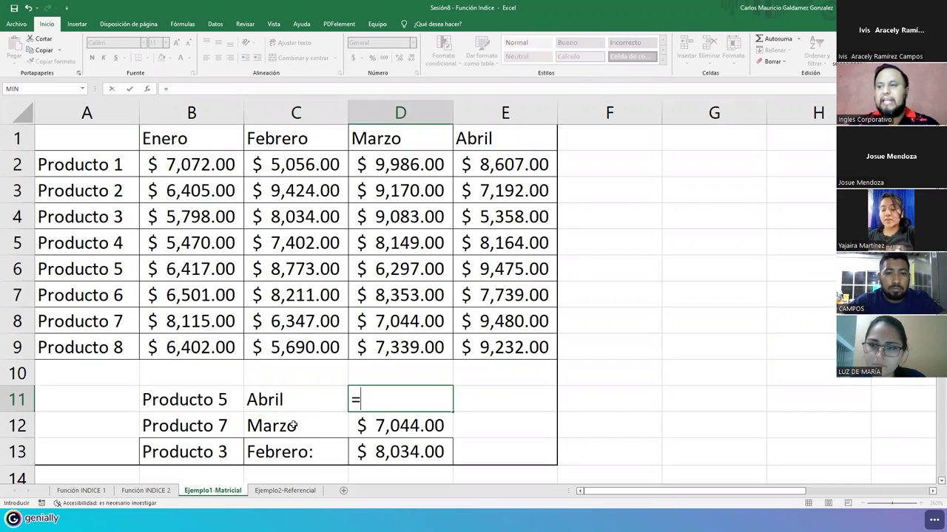
type("indi")
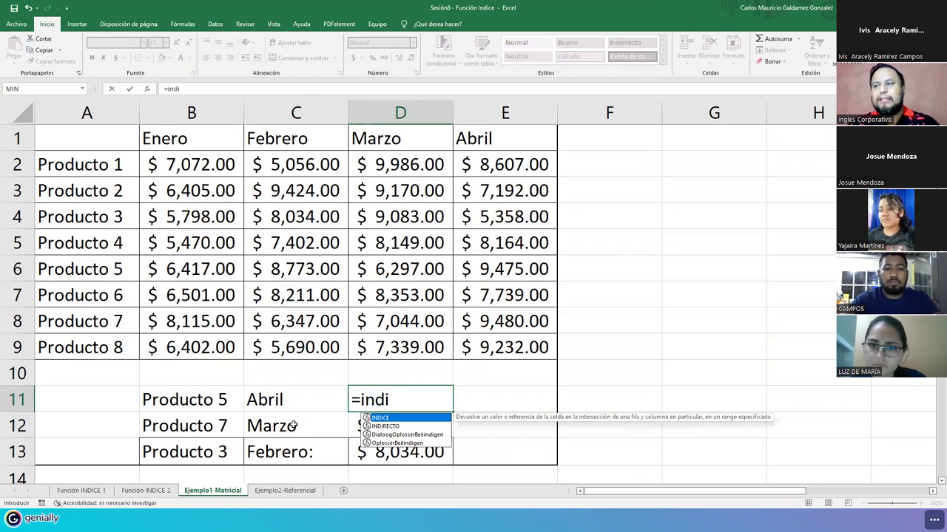
key("Tab")
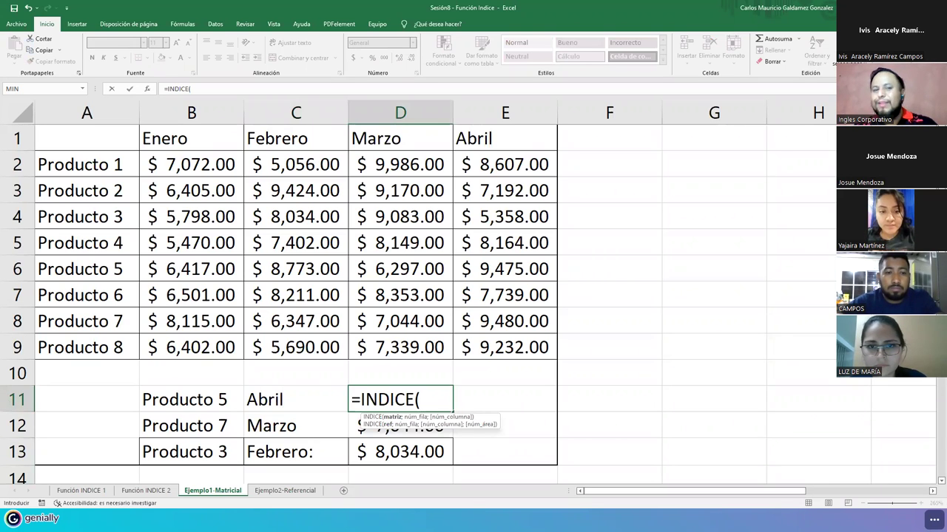
left_click(428, 400)
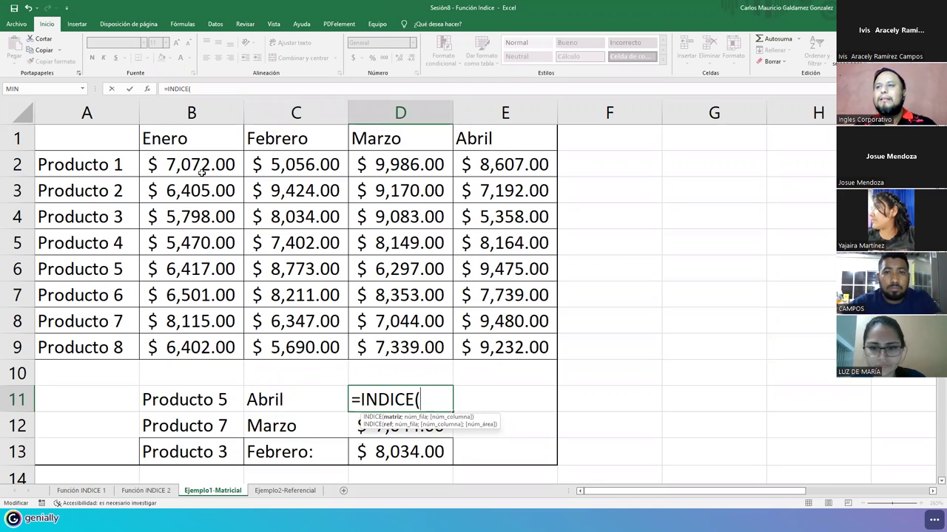
left_click_drag(201, 165, 477, 345)
type(";")
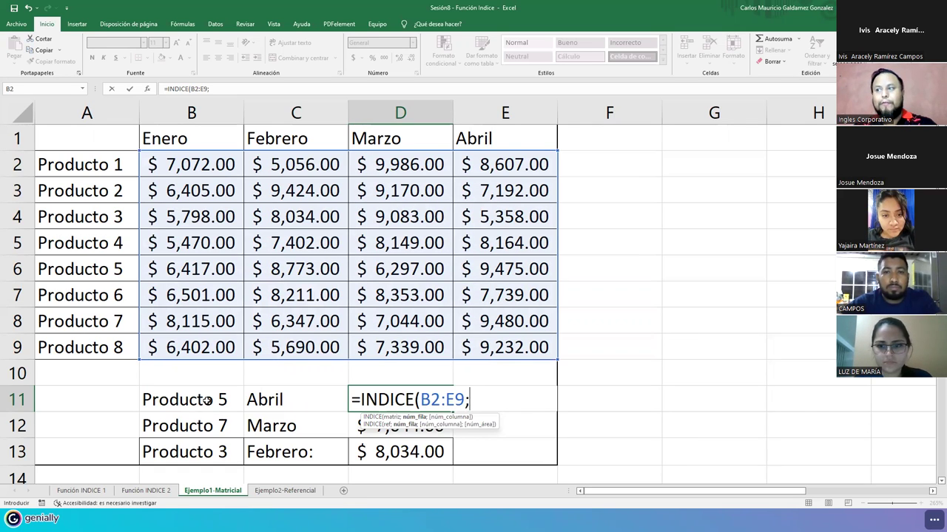
type("5")
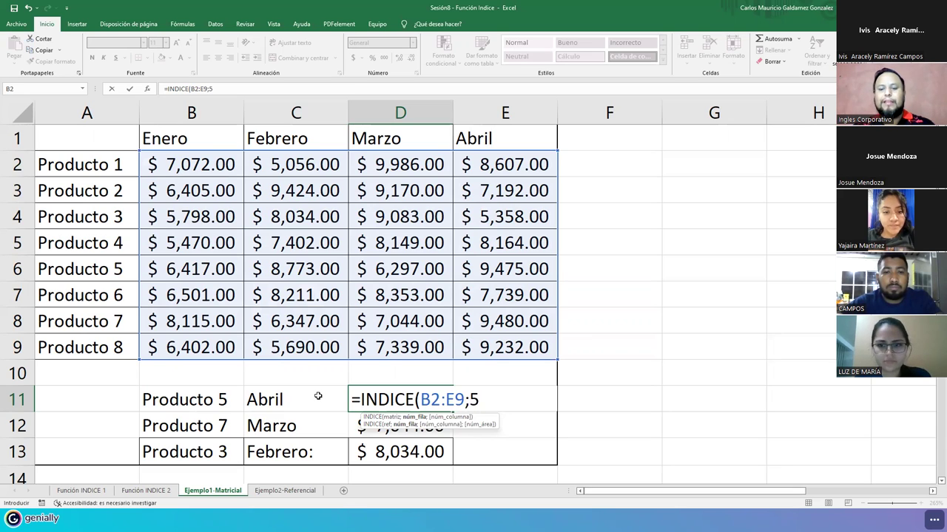
type(";")
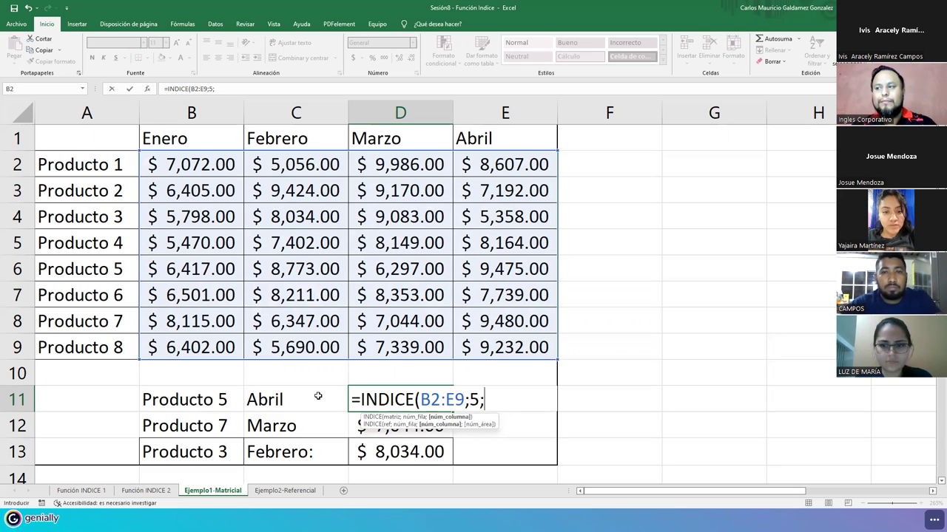
type("4")
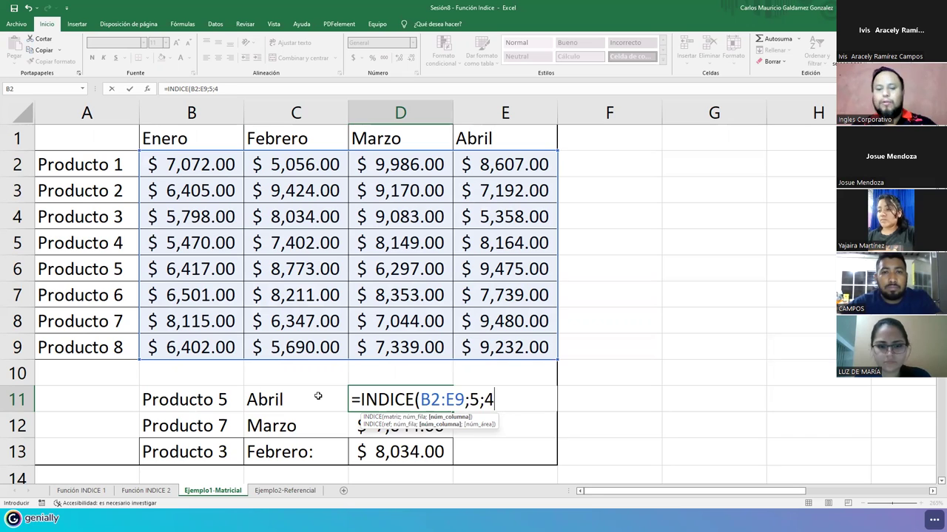
type(")")
key("Return")
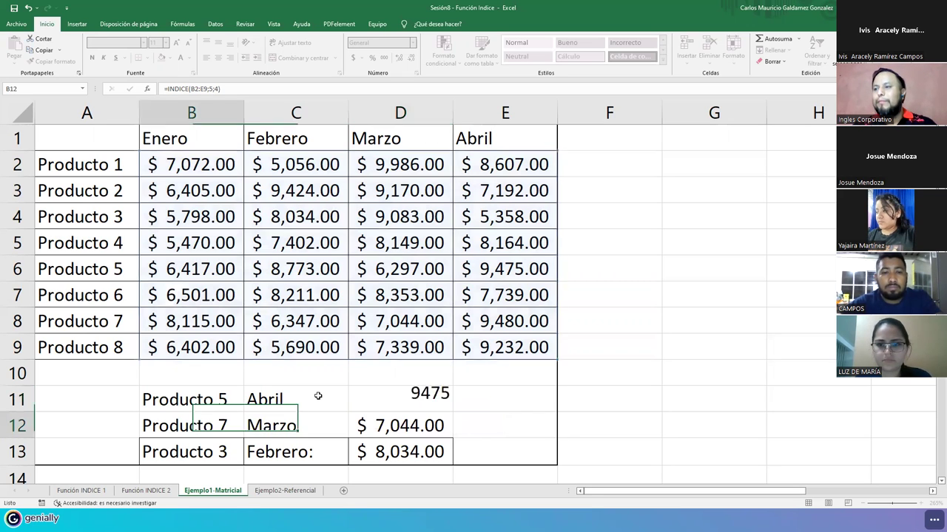
left_click(420, 395)
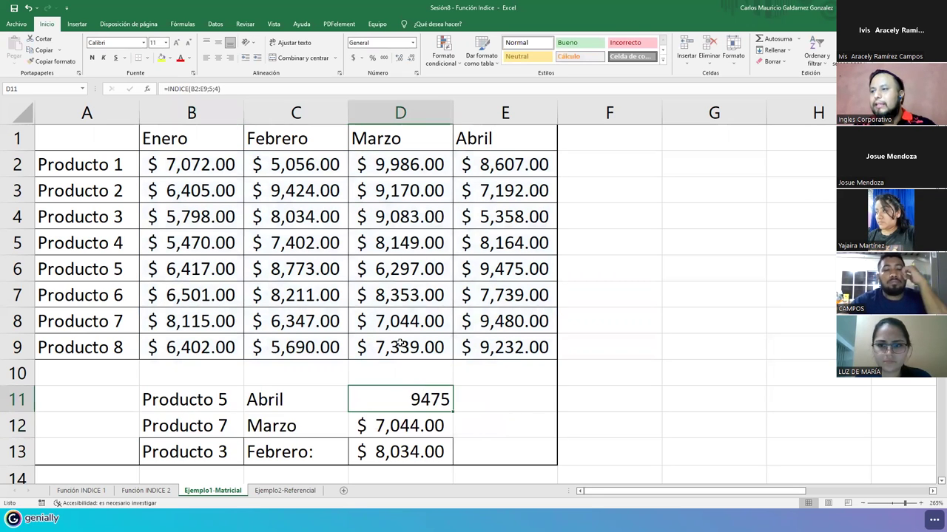
left_click(354, 57)
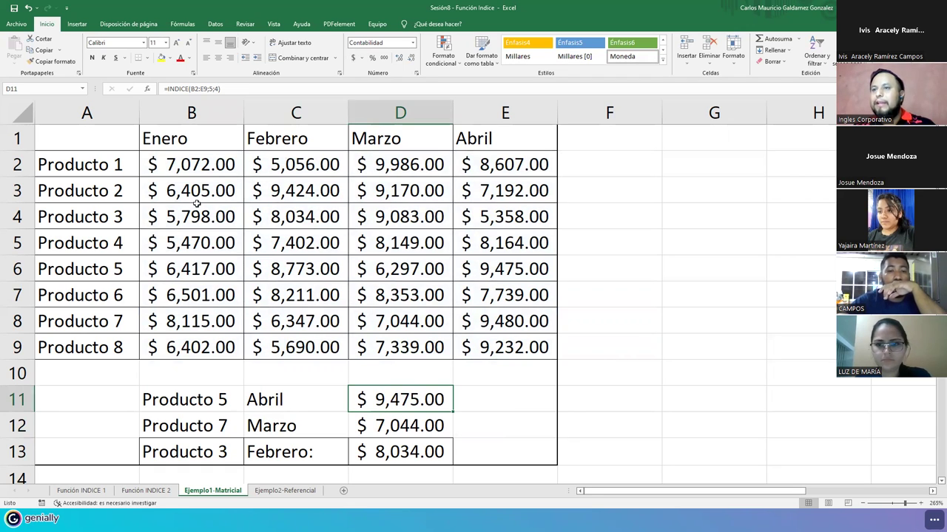
Highlight row 6 together with column E to check the D11 lookup where they cross, and review the labels in B11:C13.
left_click(15, 243)
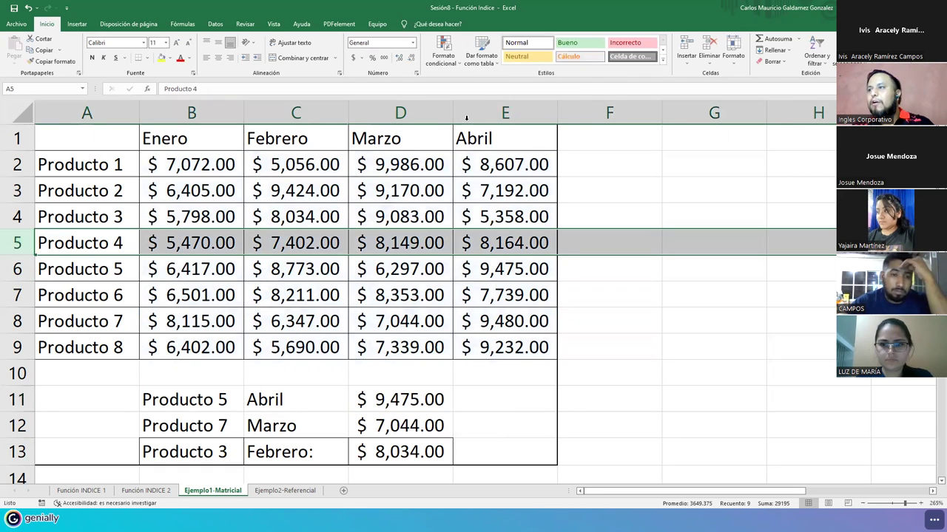
left_click(490, 111, "ctrl")
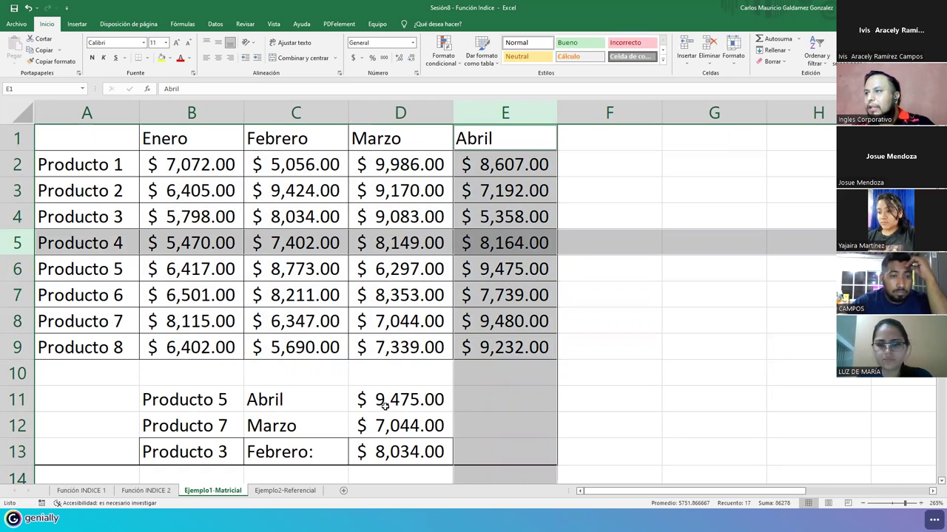
left_click(17, 270)
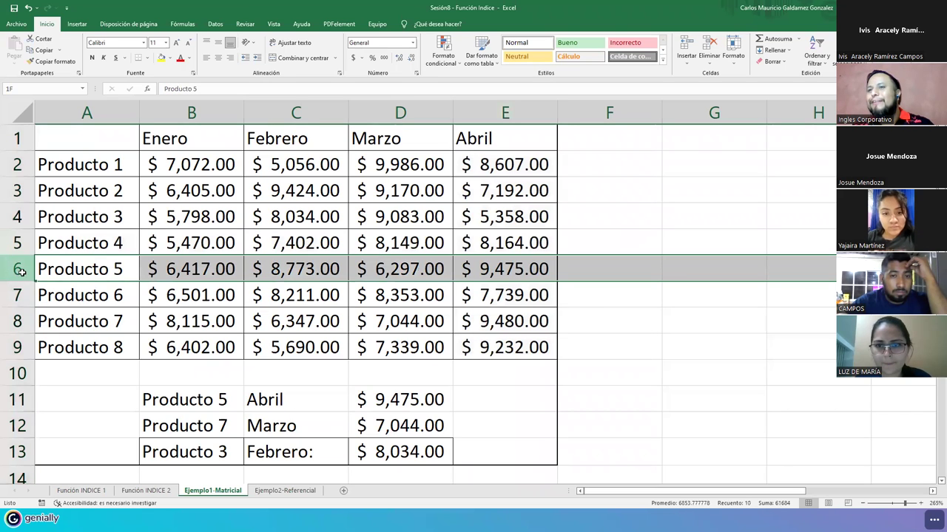
left_click(505, 112, "ctrl")
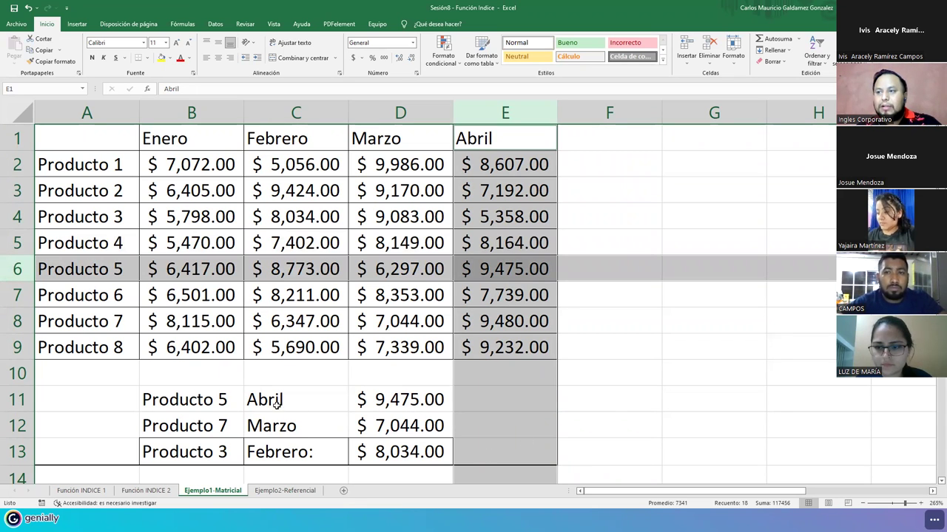
left_click_drag(188, 401, 281, 451)
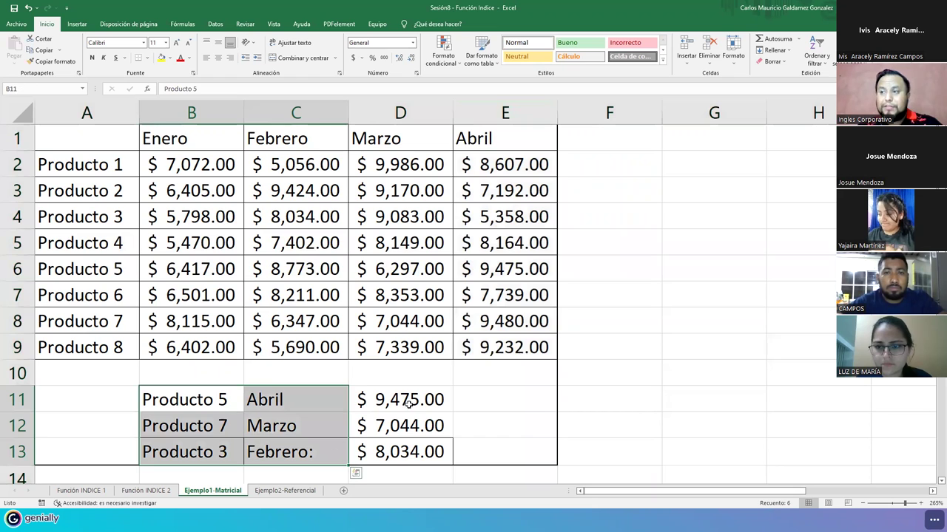
Enter the exercise heading Encontrar los valores para in G2.
left_click(692, 165)
left_click_drag(692, 165, 694, 219)
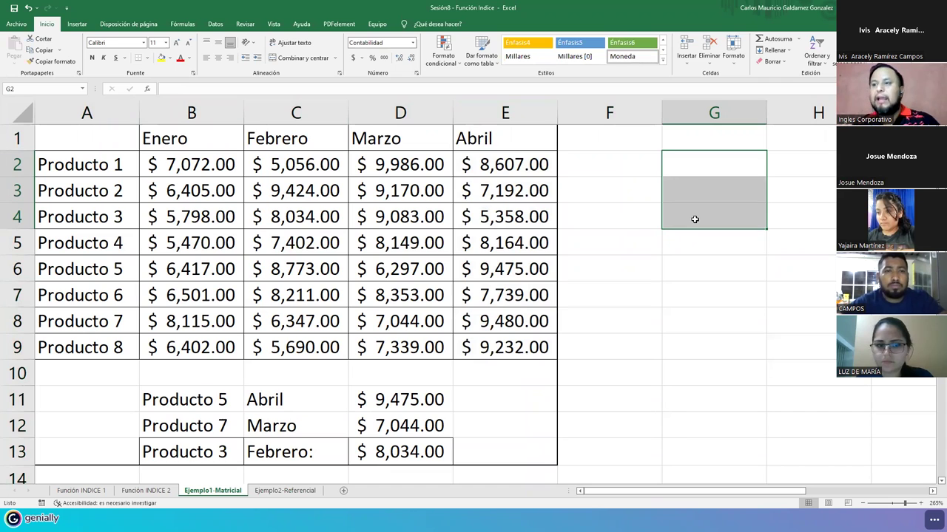
left_click(674, 167)
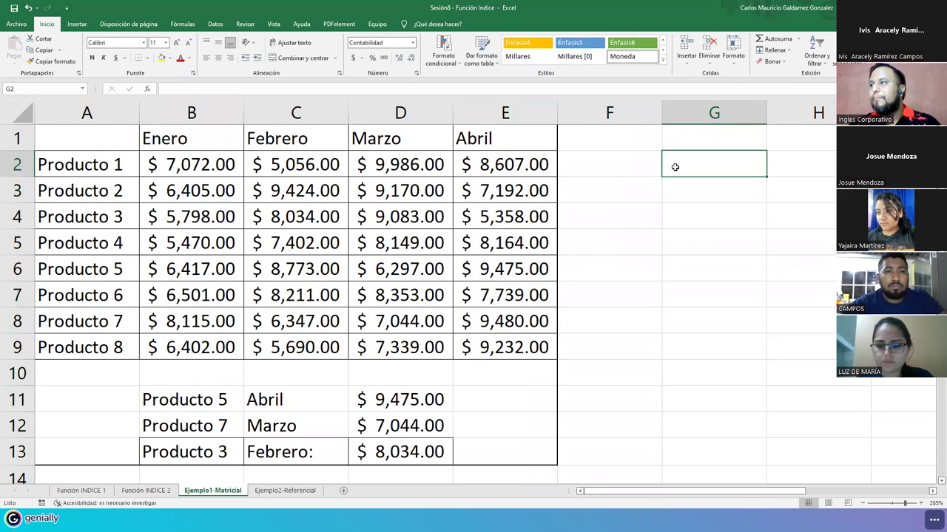
type("Encontrar")
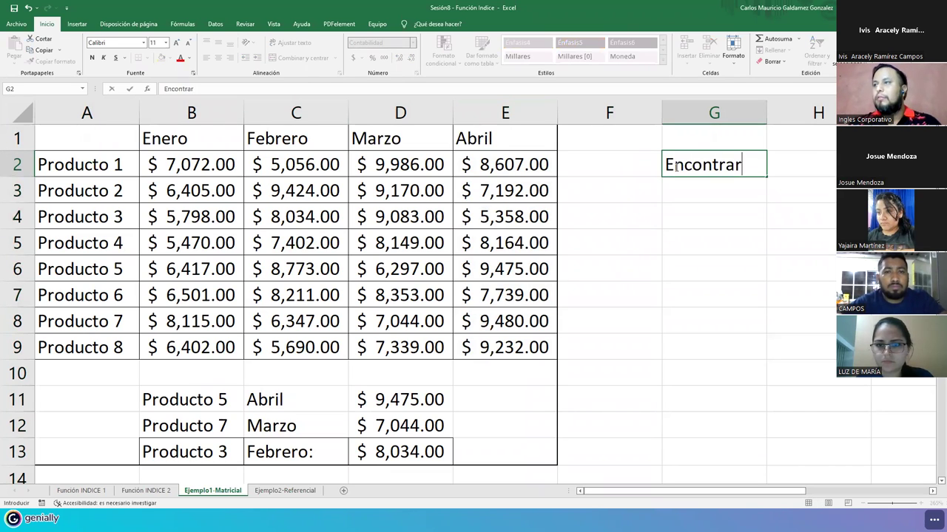
type(" los valores para")
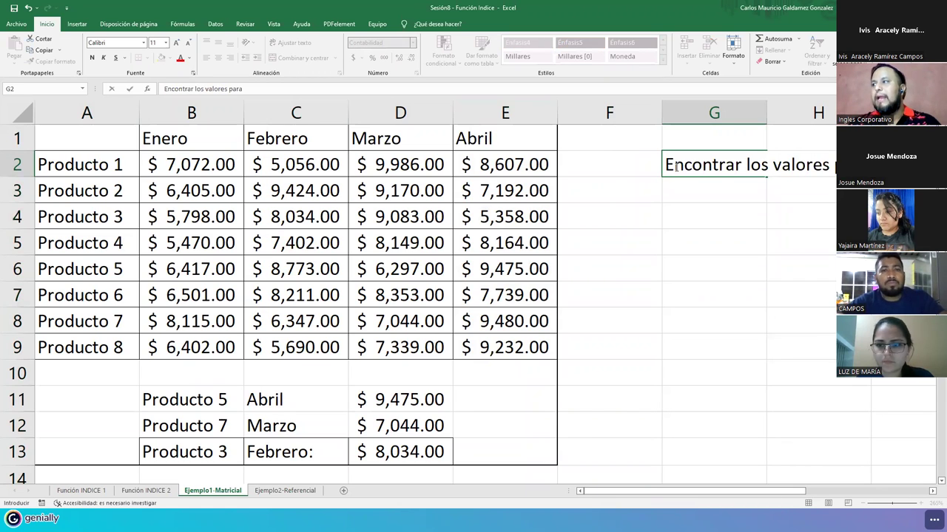
key("Return")
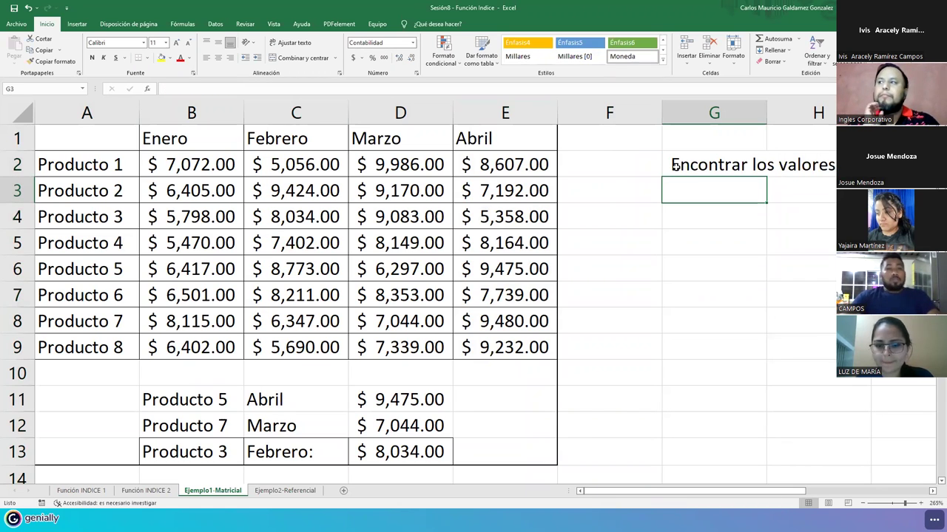
Add the first exercise line, Producto 1 en el mes de Febrero, in G3.
type("Pro")
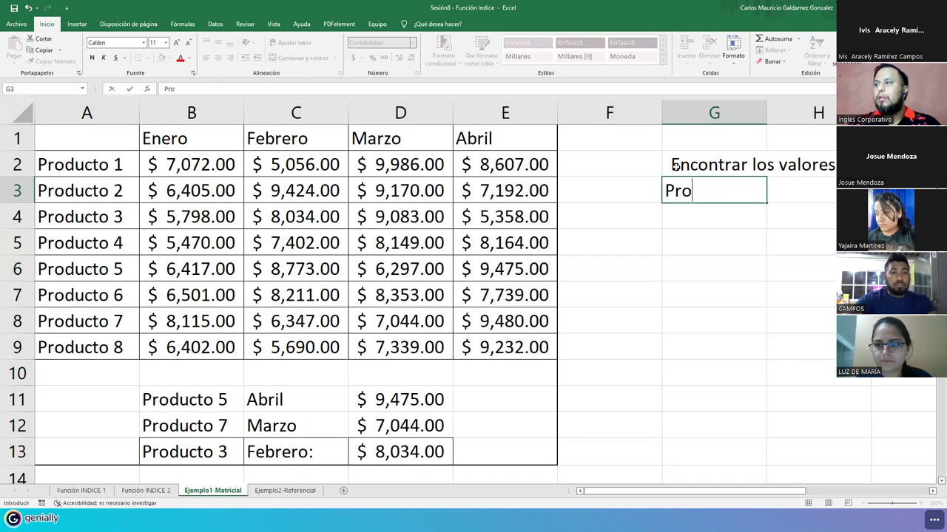
type("ducto 1 ")
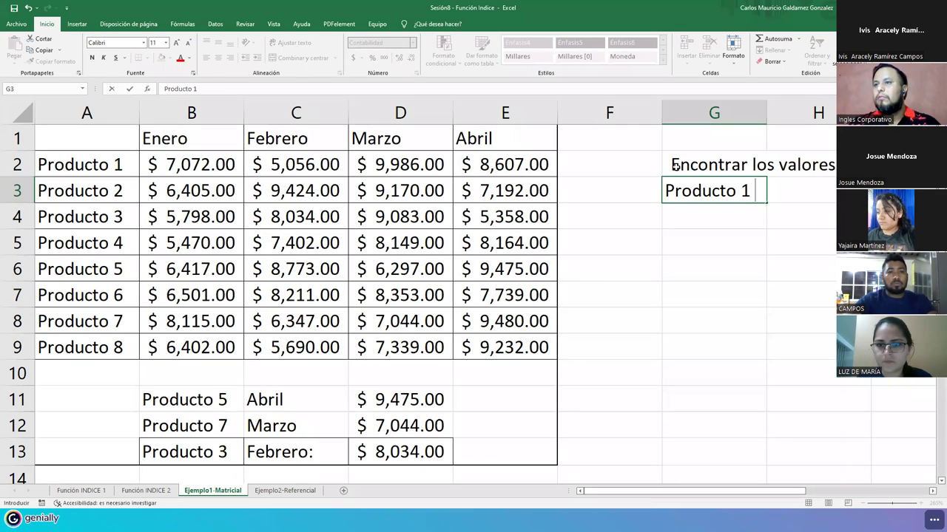
type("en el mes de")
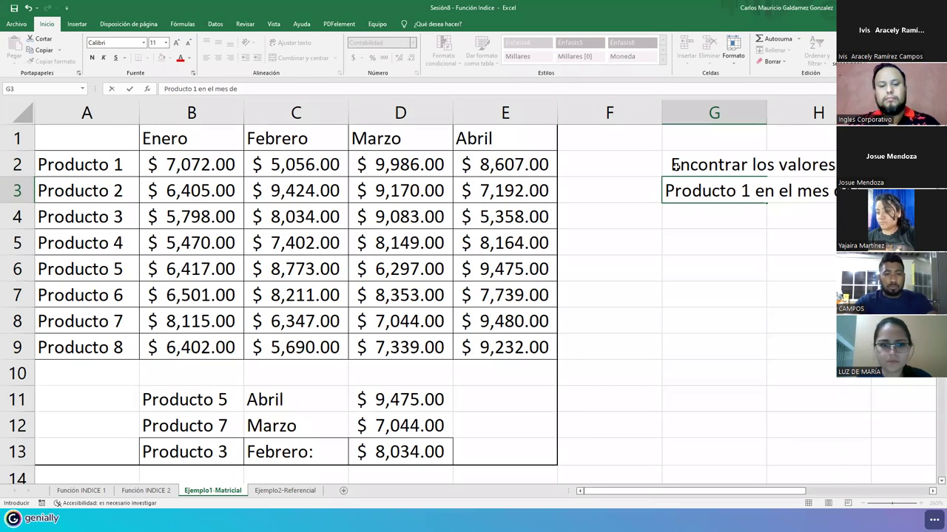
type(" Febrer")
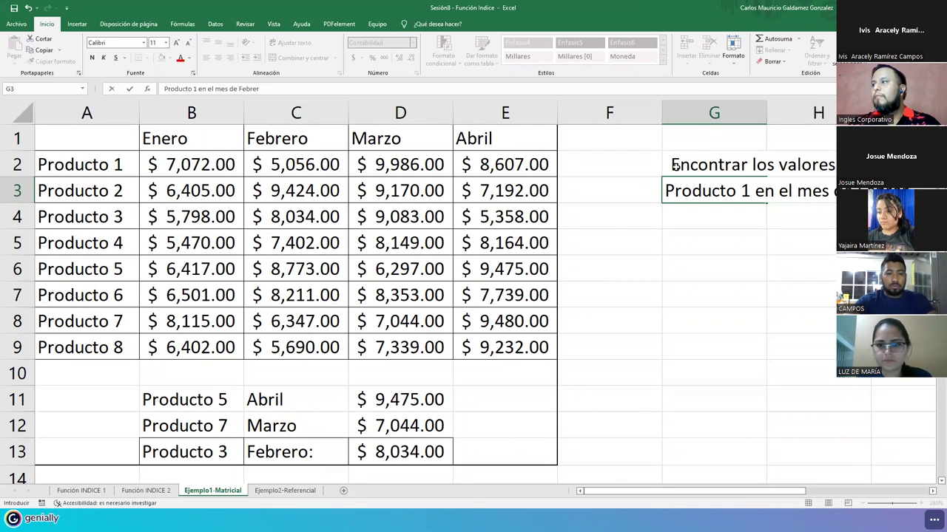
type("o")
key("Return")
Add the second exercise line, Producto 8 en el mes de Abril, in G4.
type("Producto")
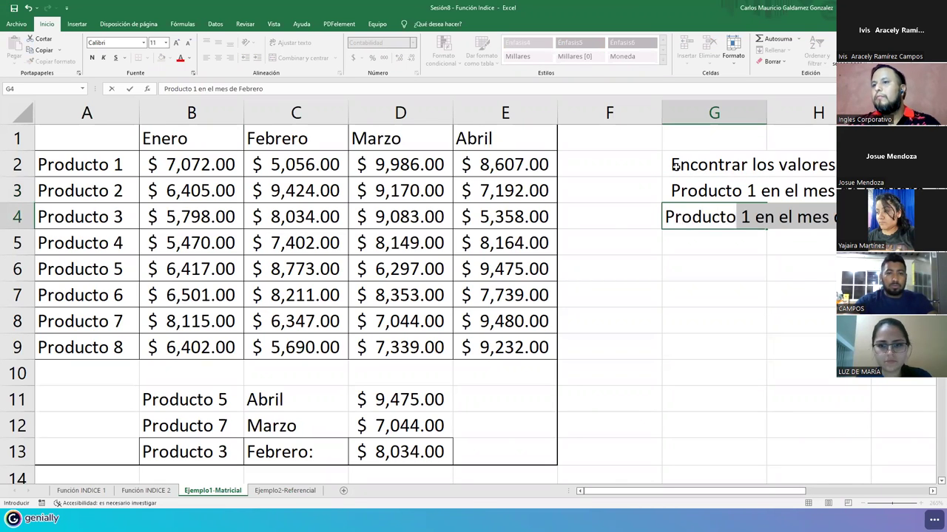
type(" 8 en el mes de")
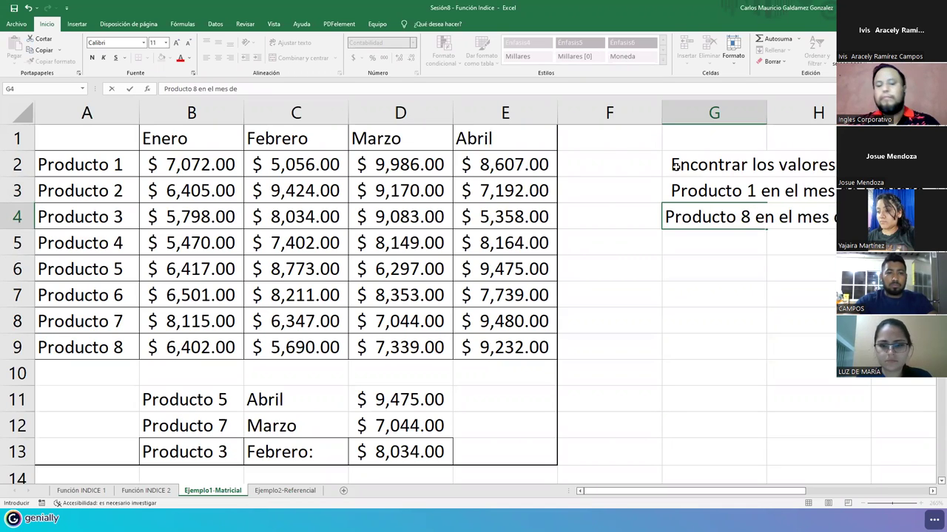
type(" Abril")
key("Return")
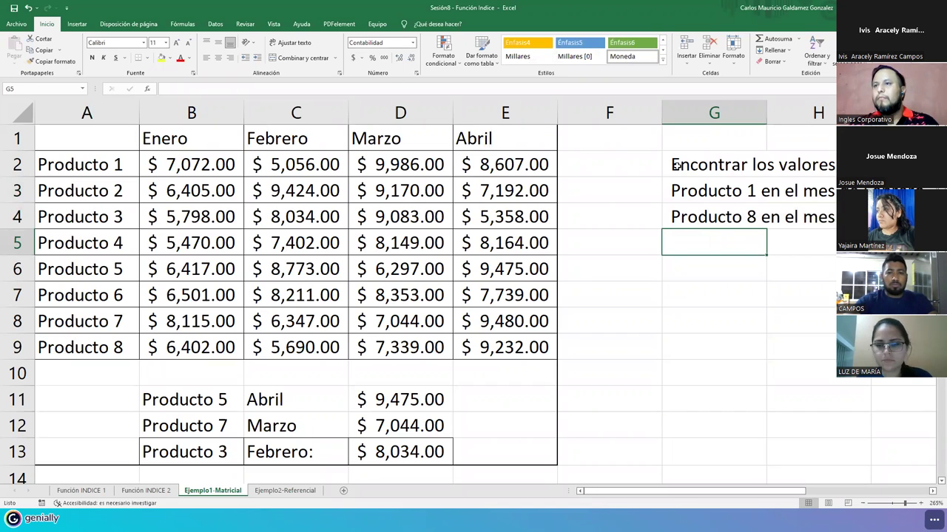
Add the third exercise line, Producto 4 en el mes de las madres, in G5.
type("Producto")
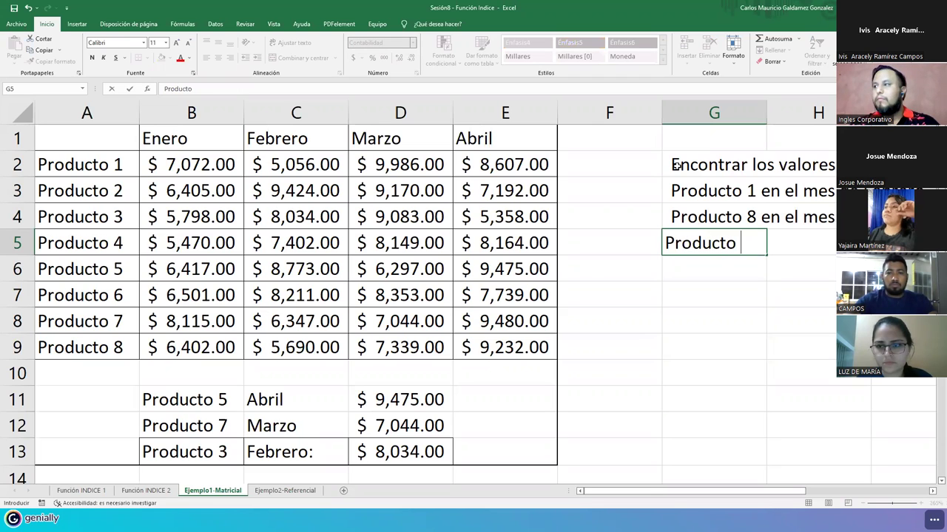
type("4 en el mes de las madr")
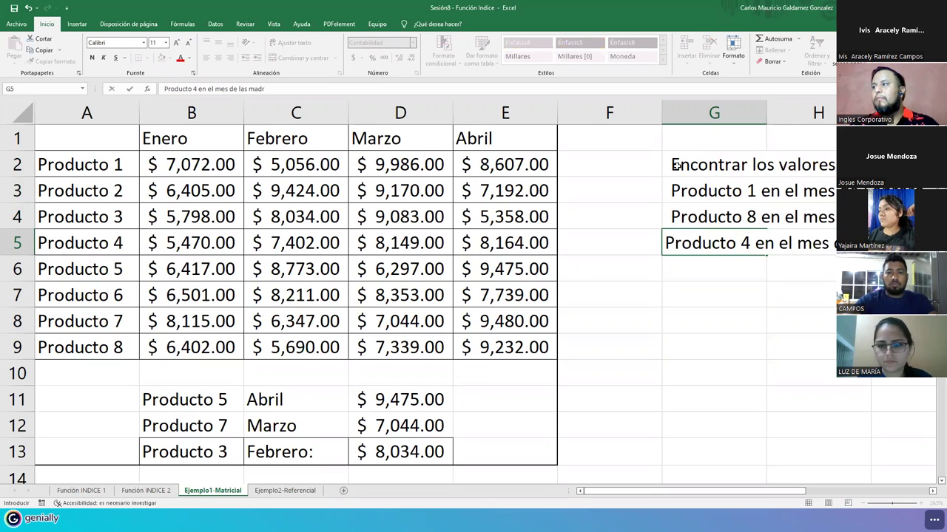
type("e")
key("Return")
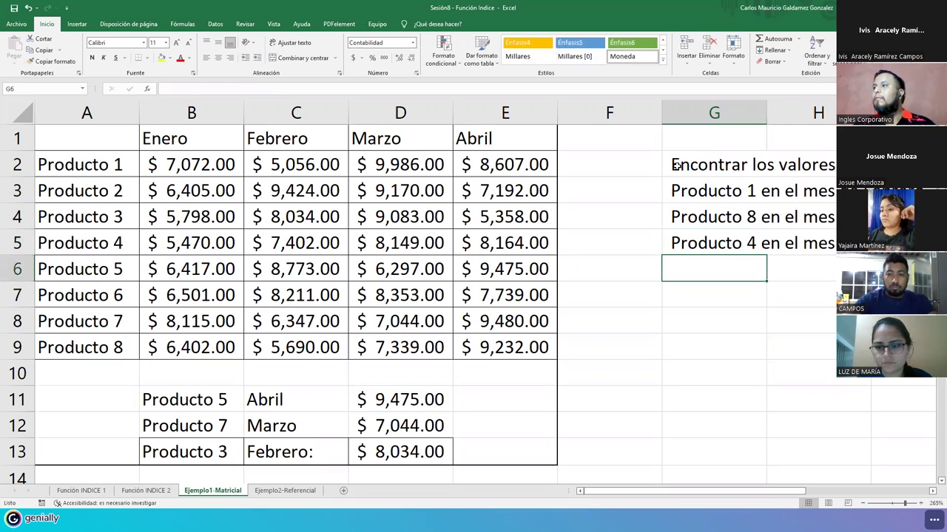
Set the exercise lines in G3:G5 to font size 10 and adjust the column widths, autofitting G and narrowing F.
left_click_drag(661, 114, 613, 113)
left_click(656, 165)
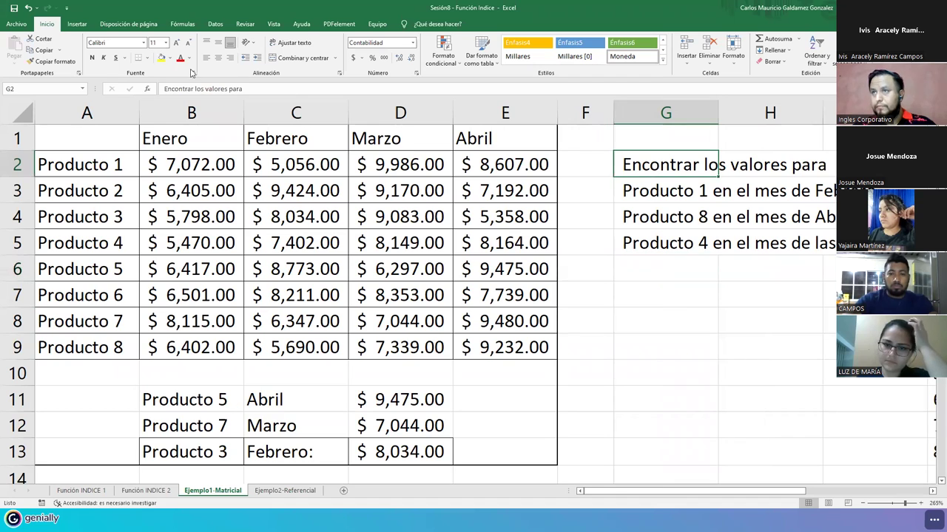
left_click_drag(642, 195, 636, 233)
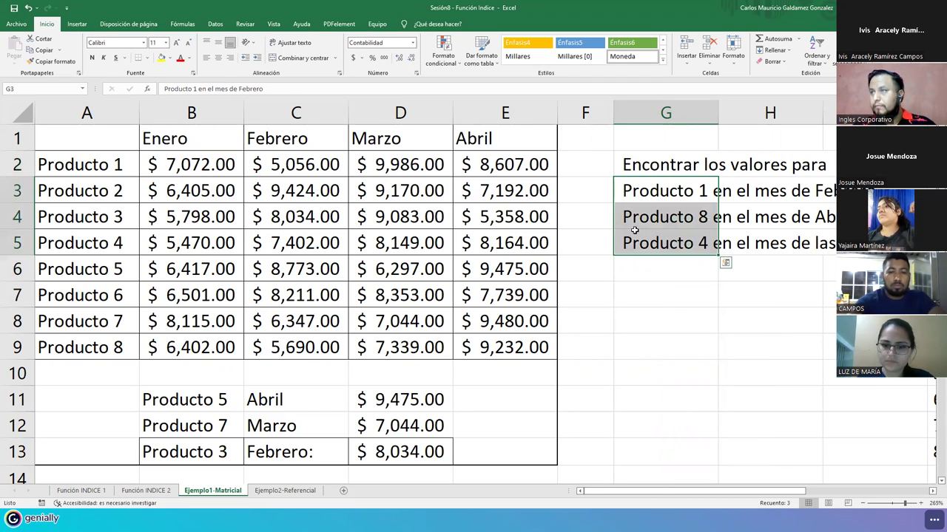
left_click(188, 42)
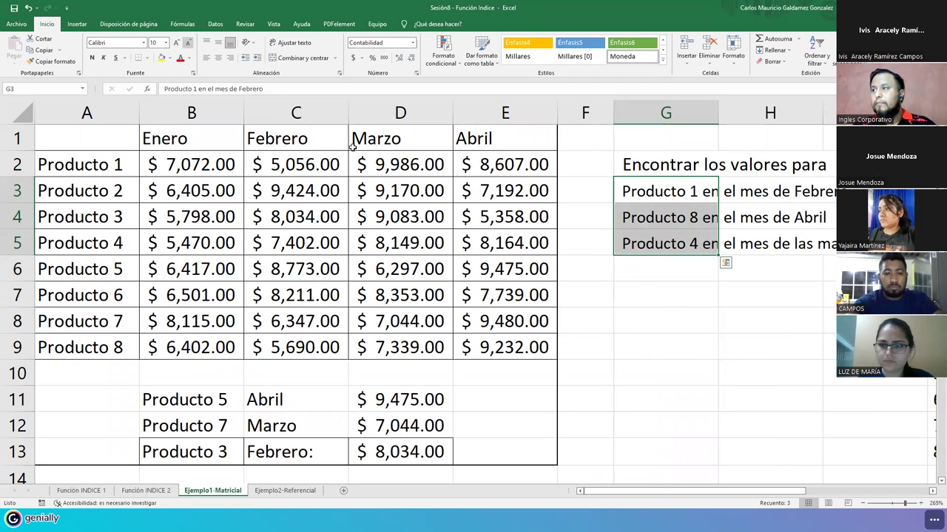
left_click(639, 268)
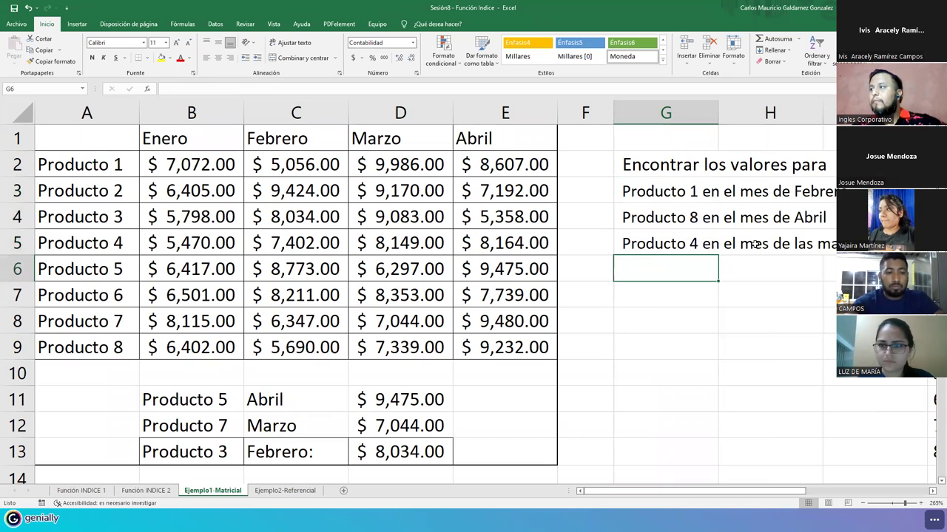
double_click(718, 111)
left_click_drag(612, 113, 581, 115)
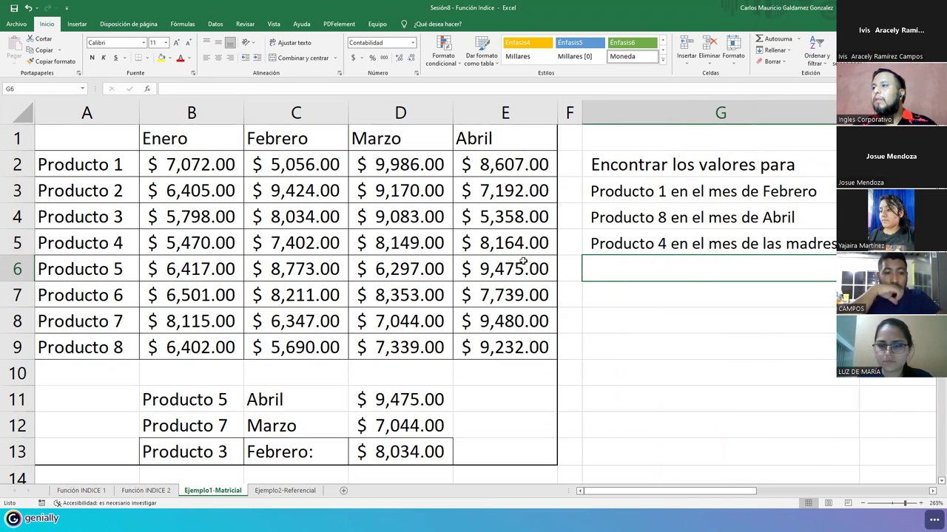
Compare the solved example labels in B11:C13 with the three exercise lines in G3:G5.
left_click(388, 403)
left_click_drag(196, 403, 310, 453)
left_click_drag(615, 194, 617, 243)
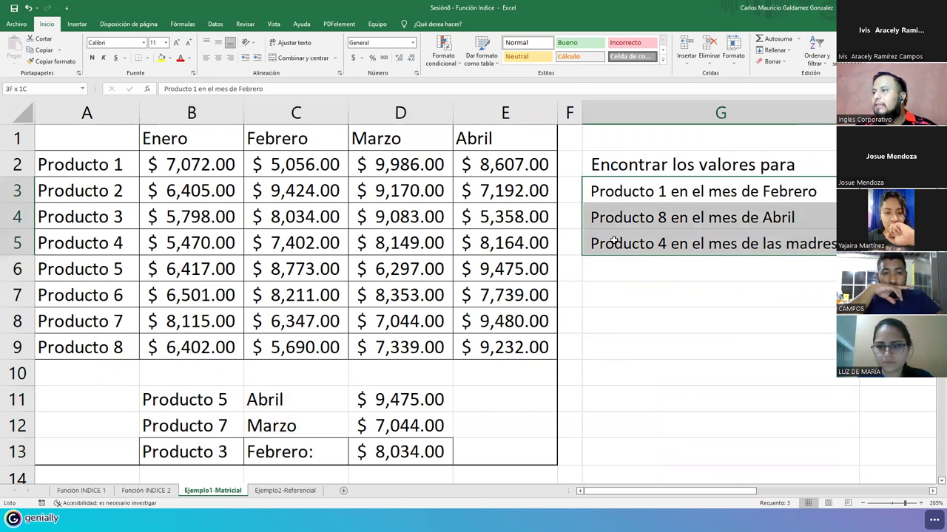
Narrow column H and apply all borders to the heading in G2 and the exercise range G3:H5.
scroll(444, 296, "right", 2)
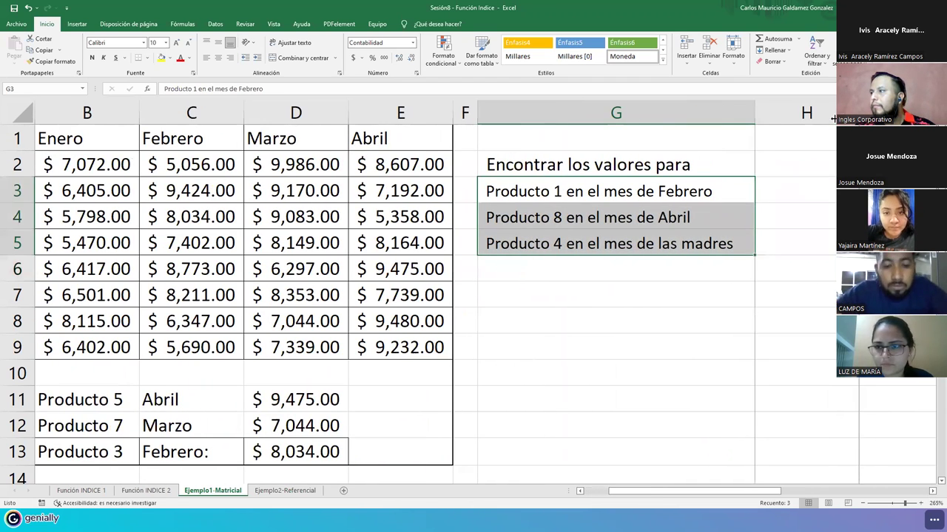
left_click_drag(782, 188, 766, 242)
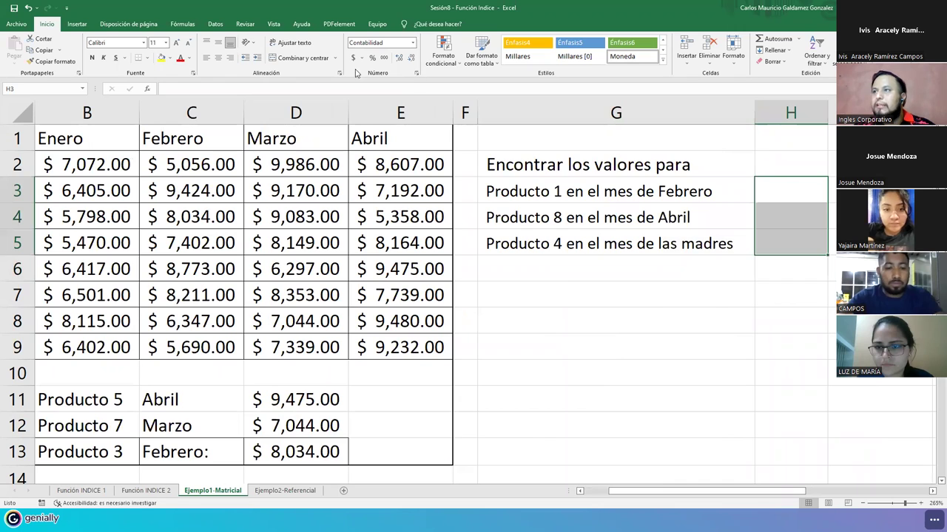
left_click_drag(770, 191, 769, 245)
left_click(563, 167)
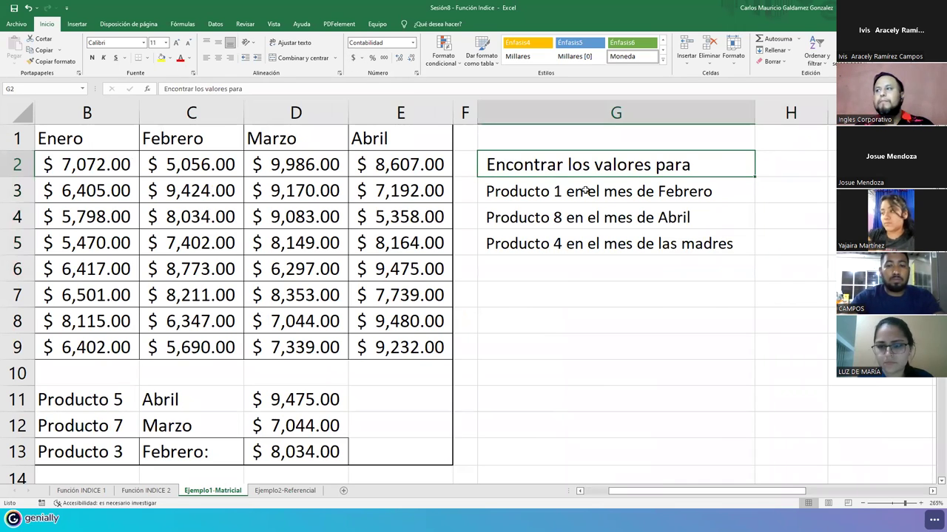
left_click_drag(630, 184, 783, 235)
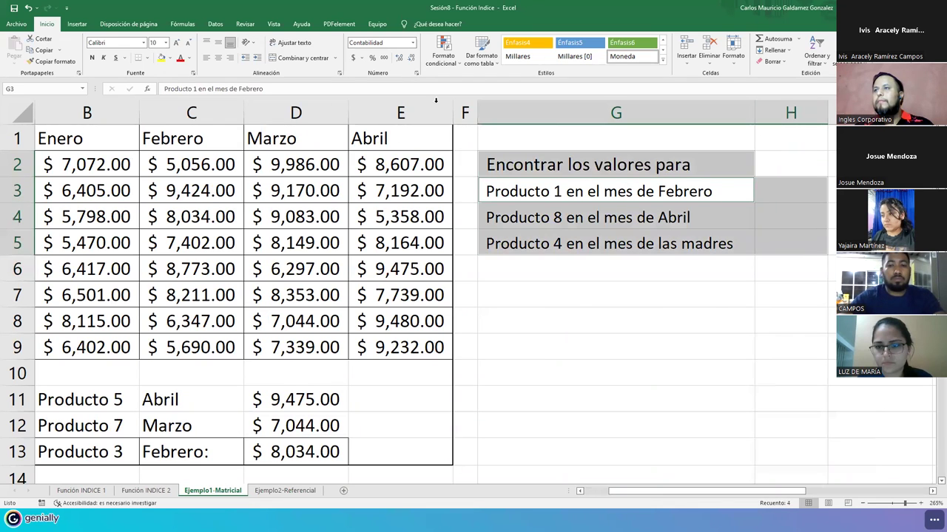
left_click(147, 57)
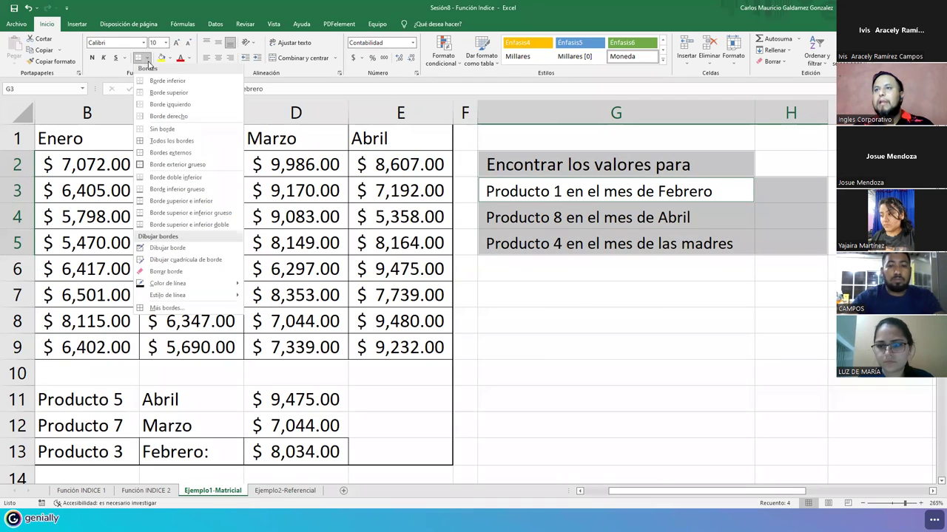
left_click(155, 142)
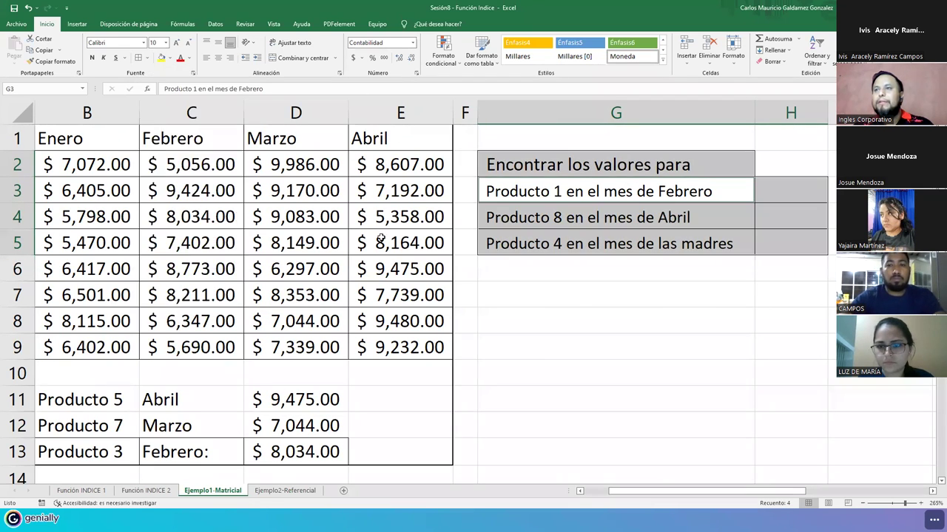
left_click(563, 241)
left_click_drag(654, 503, 630, 503)
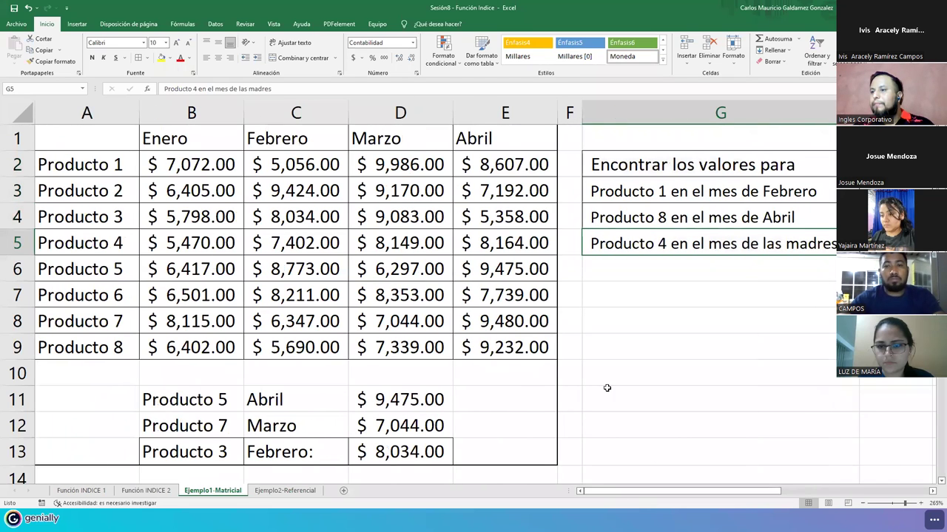
left_click(621, 349)
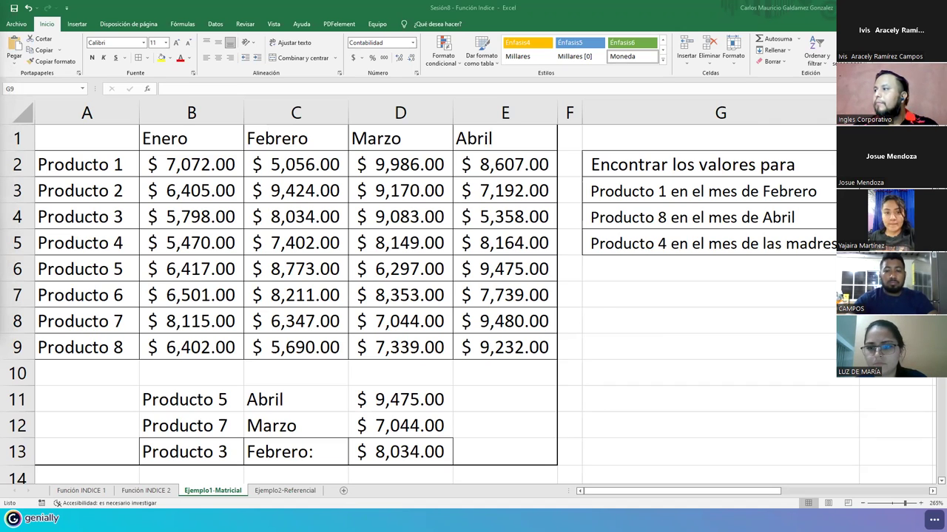
left_click(670, 190)
left_click(670, 190)
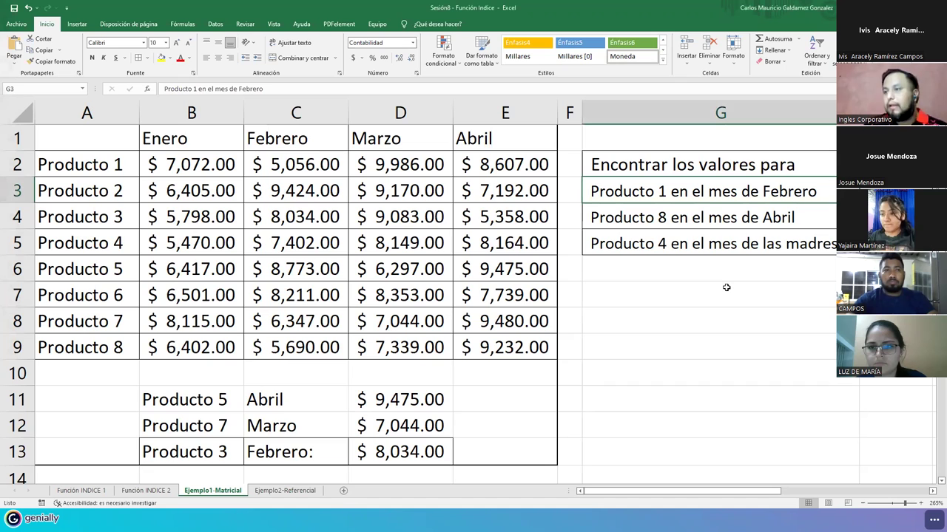
left_click_drag(191, 400, 295, 446)
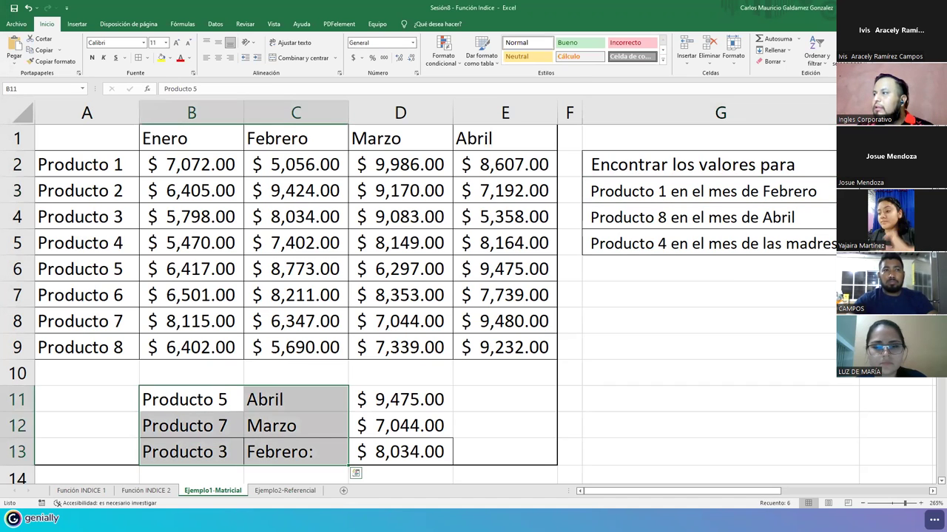
left_click(887, 191)
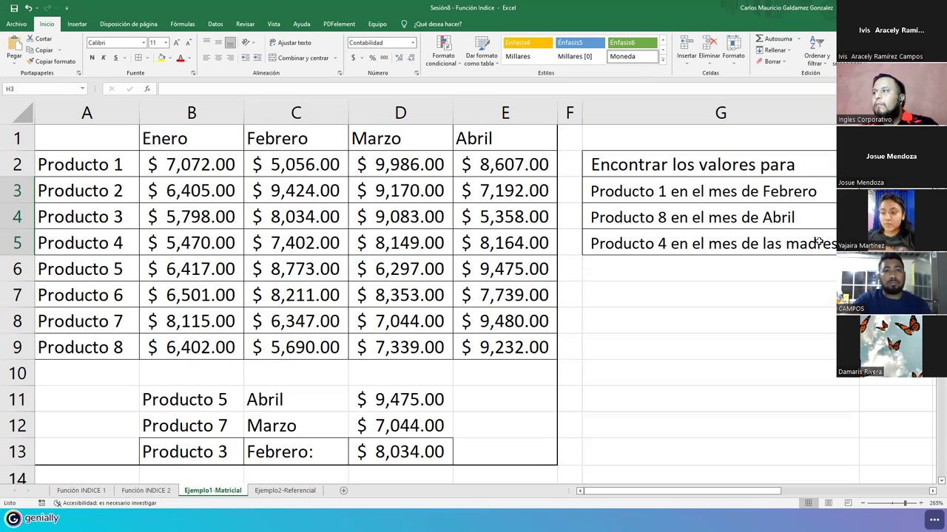
left_click(887, 191)
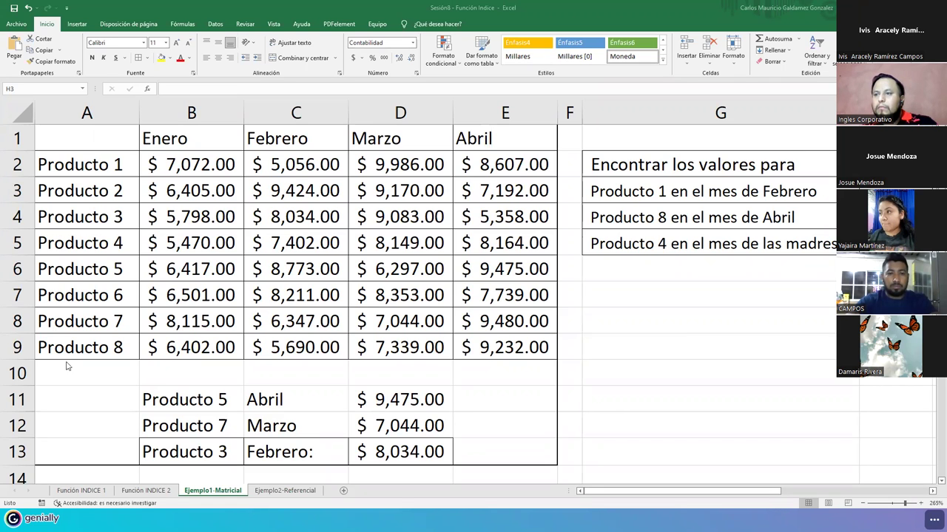
left_click(285, 491)
left_click(225, 492)
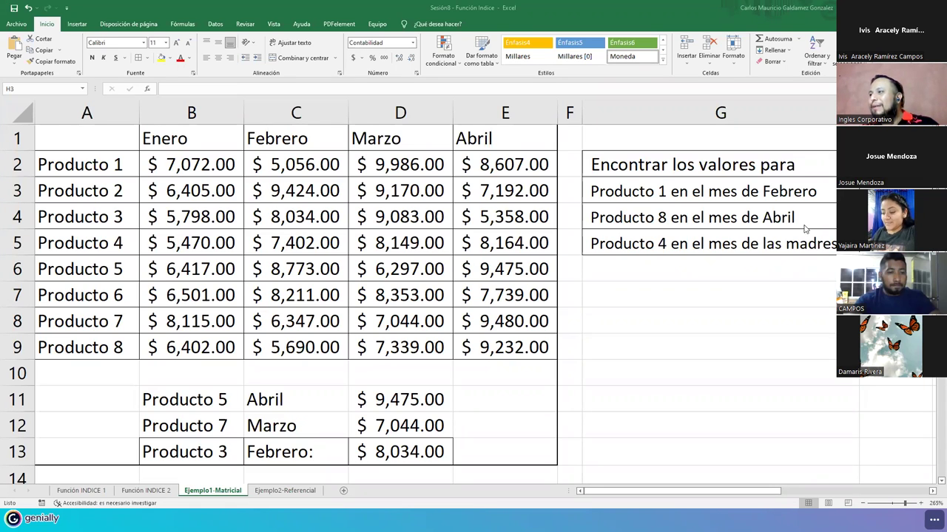
Reword the exercise line in G5 as Producto 4 en el mes mas cercano de las madres and wrap its text.
double_click(743, 246)
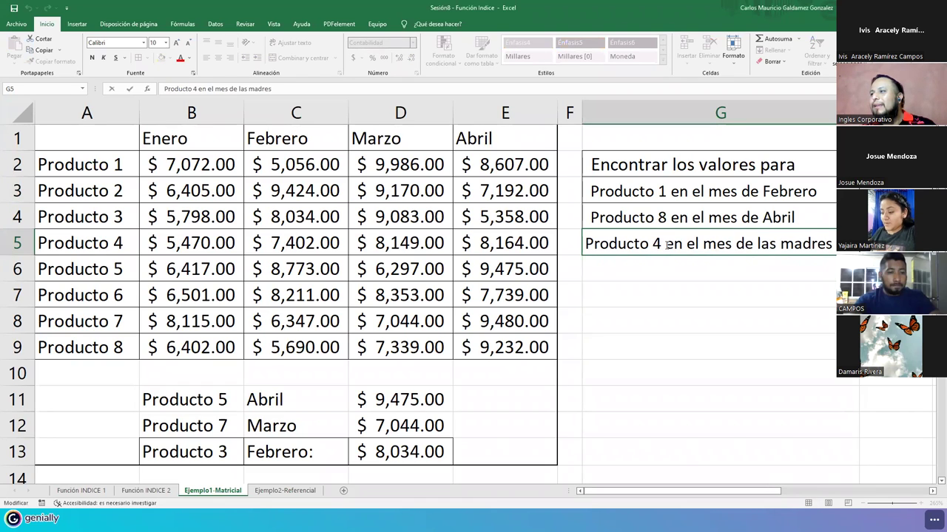
type("mas ce")
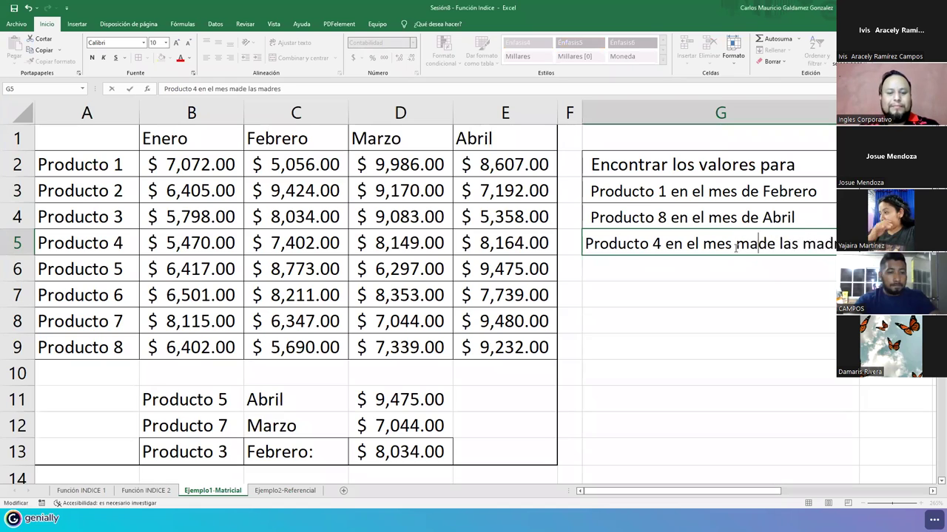
type("rcano")
key("Return")
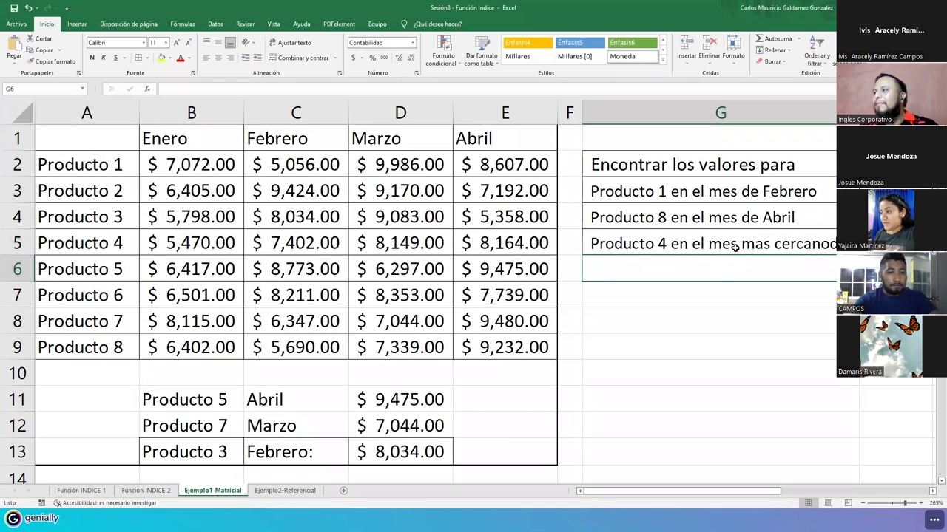
double_click(813, 244)
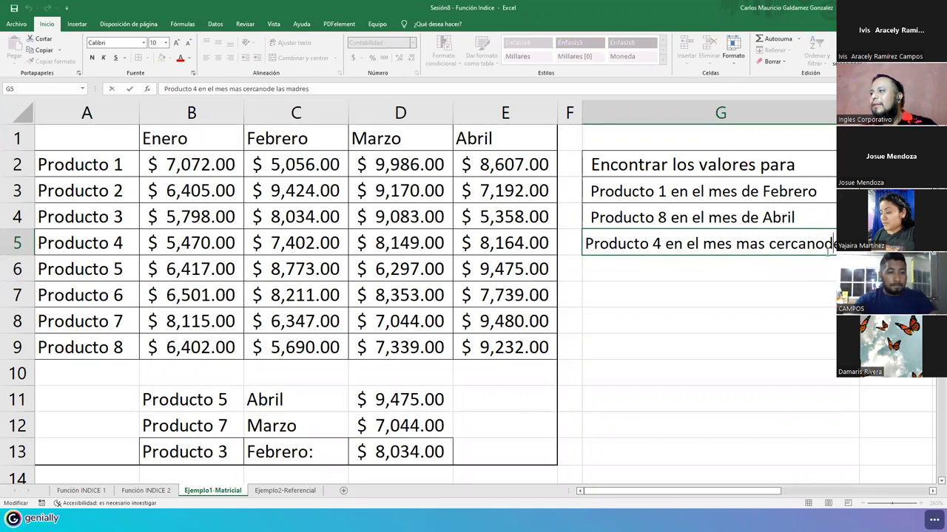
key("Return")
key("Up")
left_click(294, 42)
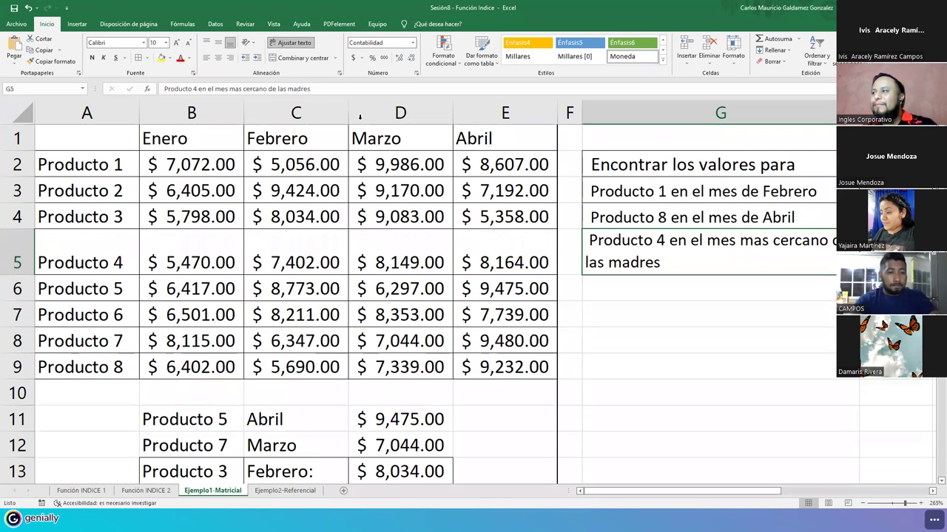
left_click(617, 287)
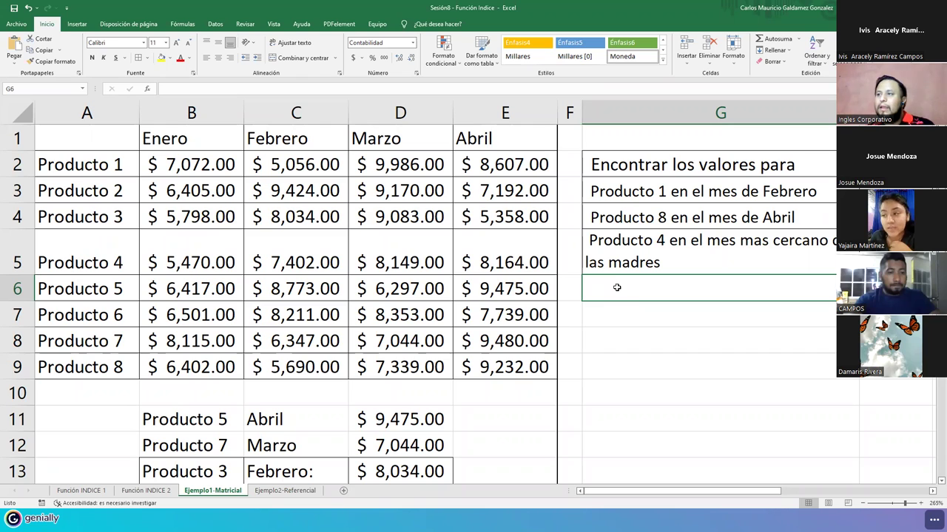
Enter =INDICE(B2:E9;1;2) in H3 to look up the value of Producto 1 in Febrero.
left_click(477, 136)
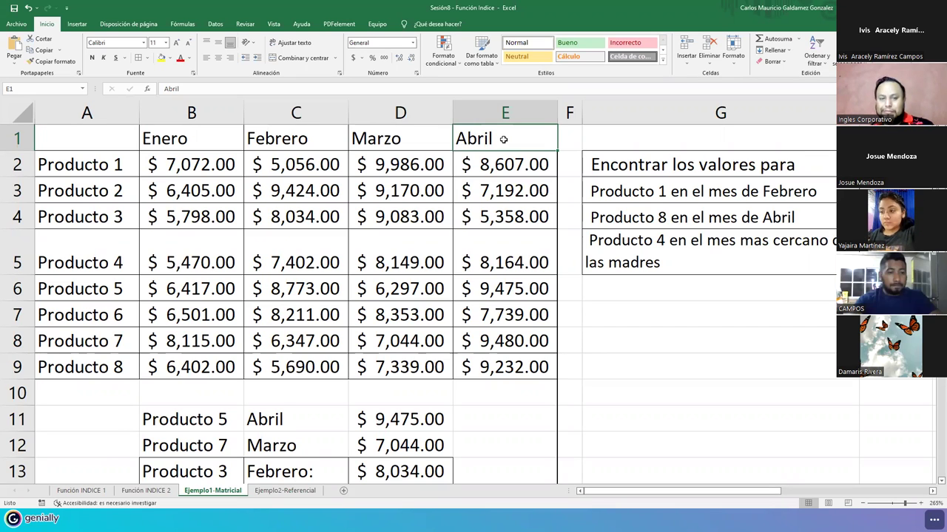
left_click_drag(182, 167, 491, 359)
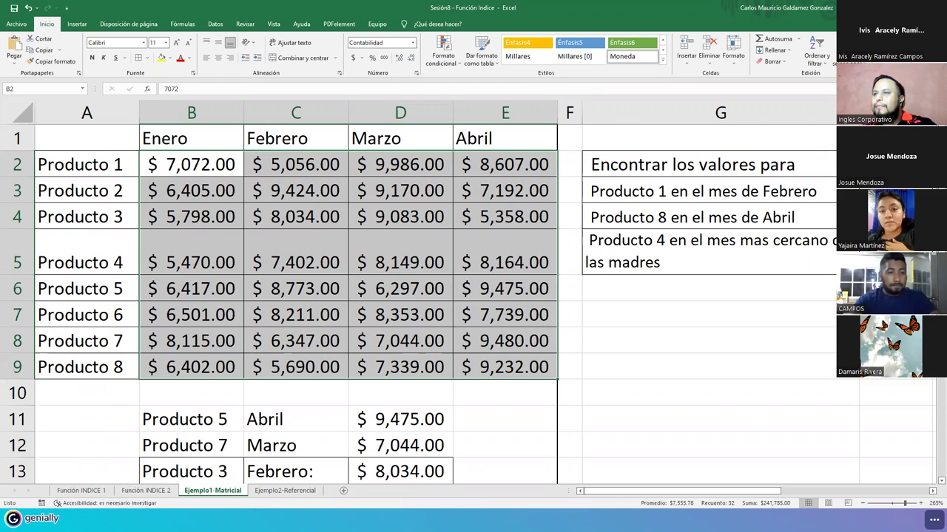
left_click(883, 190)
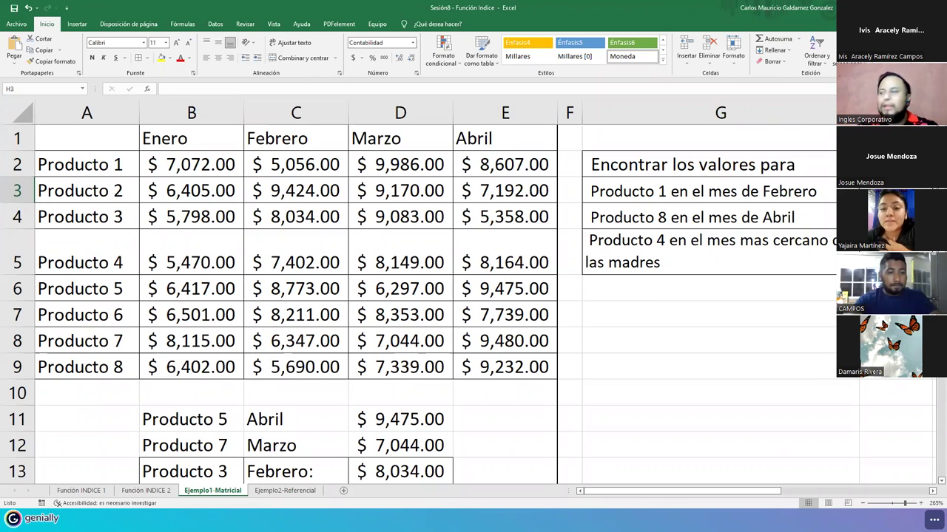
type("=")
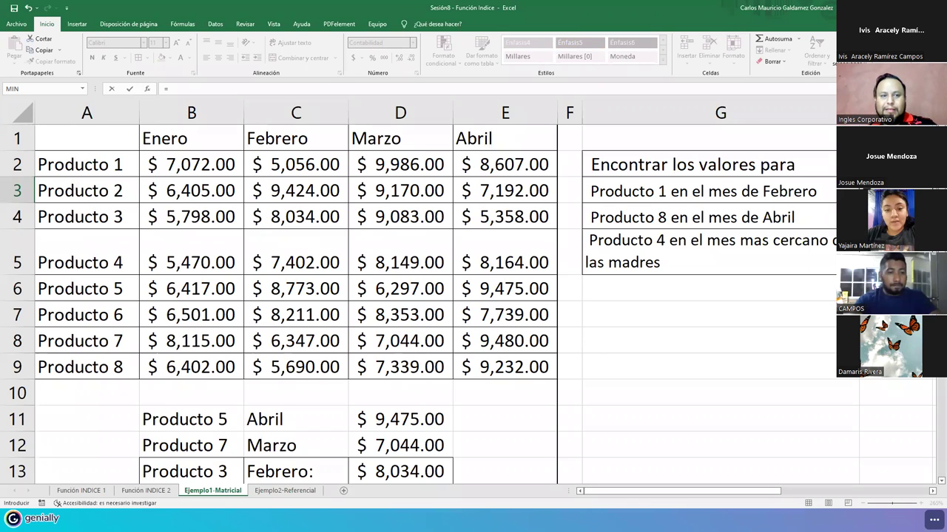
type("INDICE(")
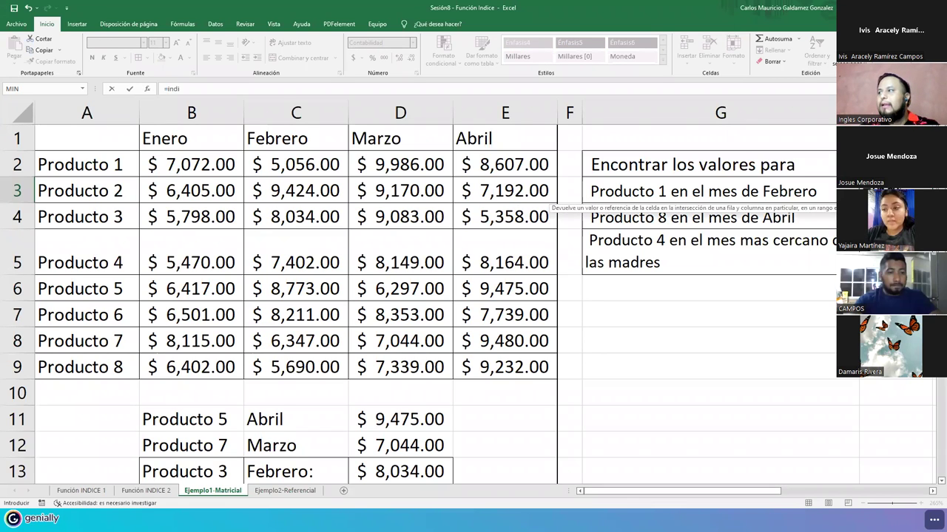
type(";")
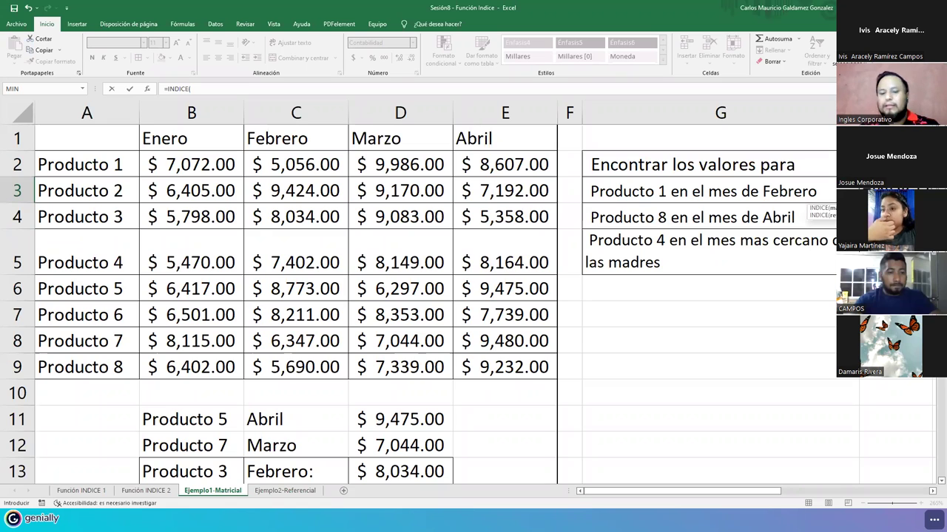
key("BackSpace")
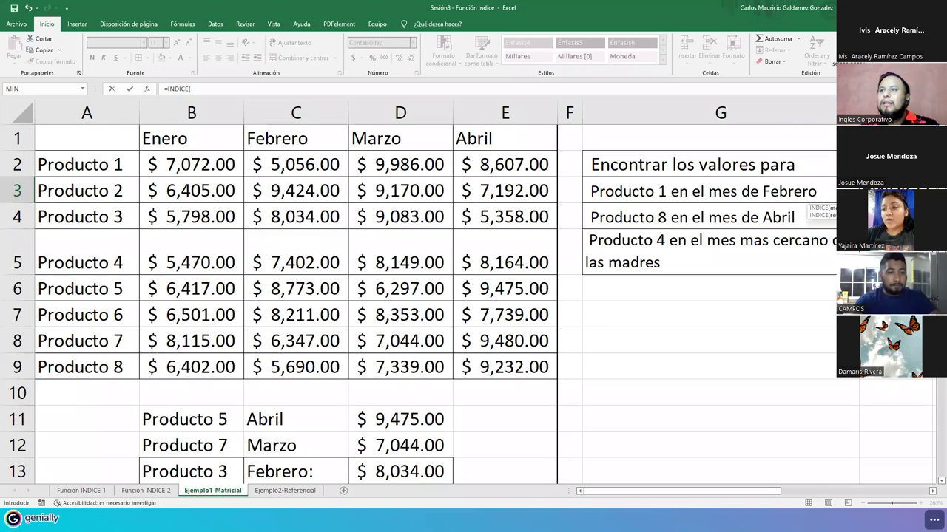
left_click_drag(204, 161, 474, 368)
type(";2")
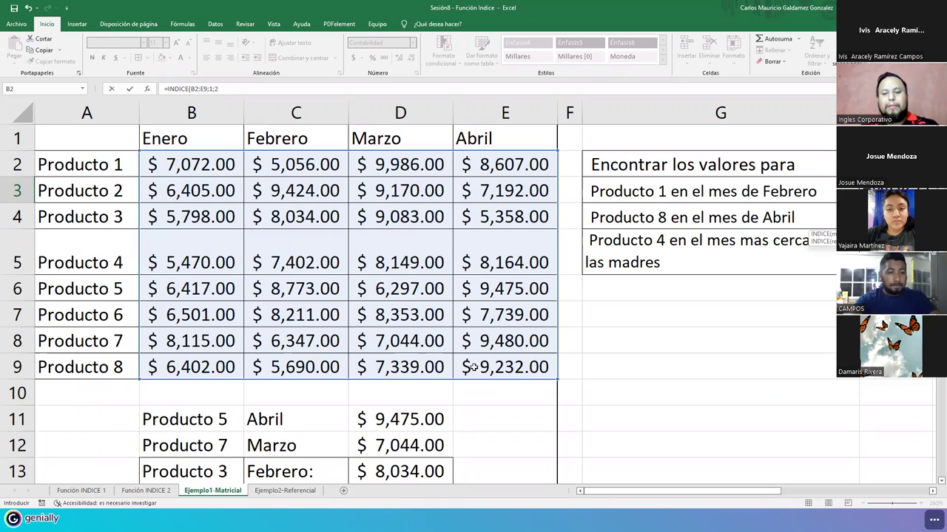
type(")")
key("Return")
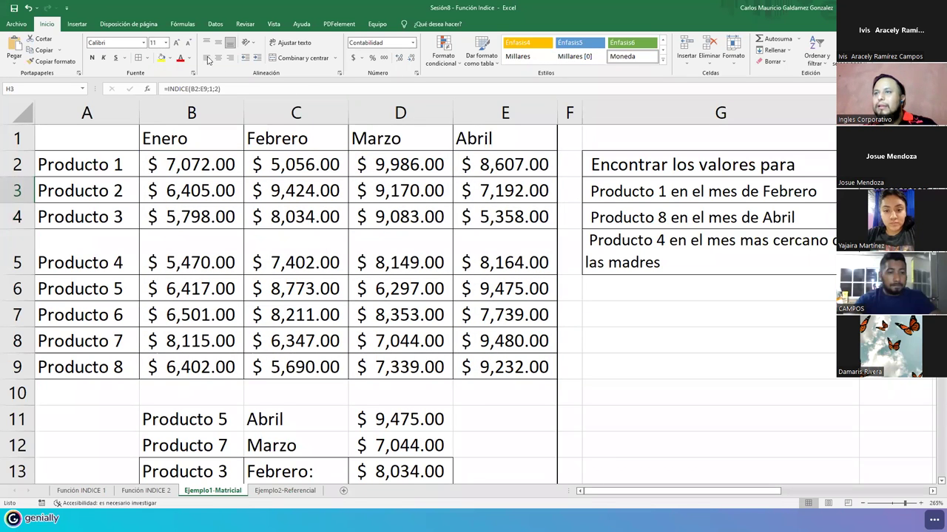
Set the font size of H3 to 8, and highlight row 2 together with column C to check the lookup.
left_click(186, 43)
left_click(187, 43)
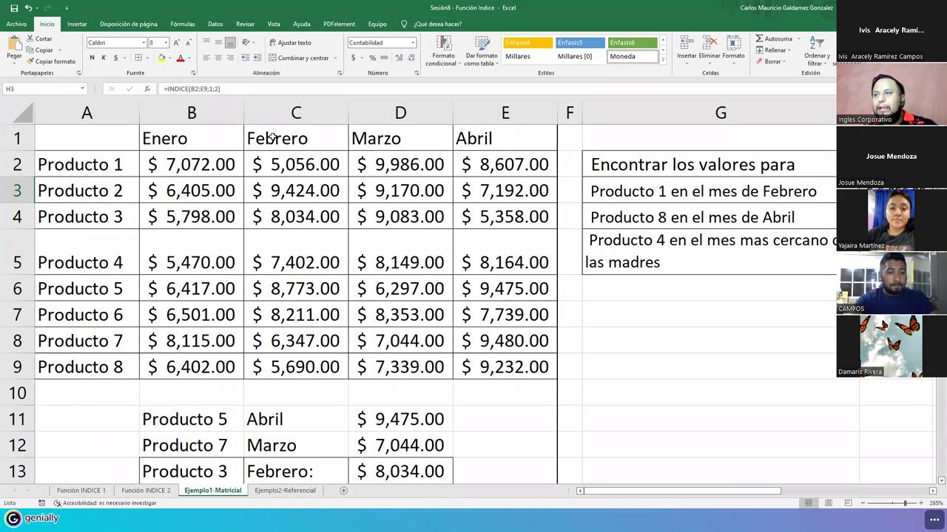
left_click(30, 165)
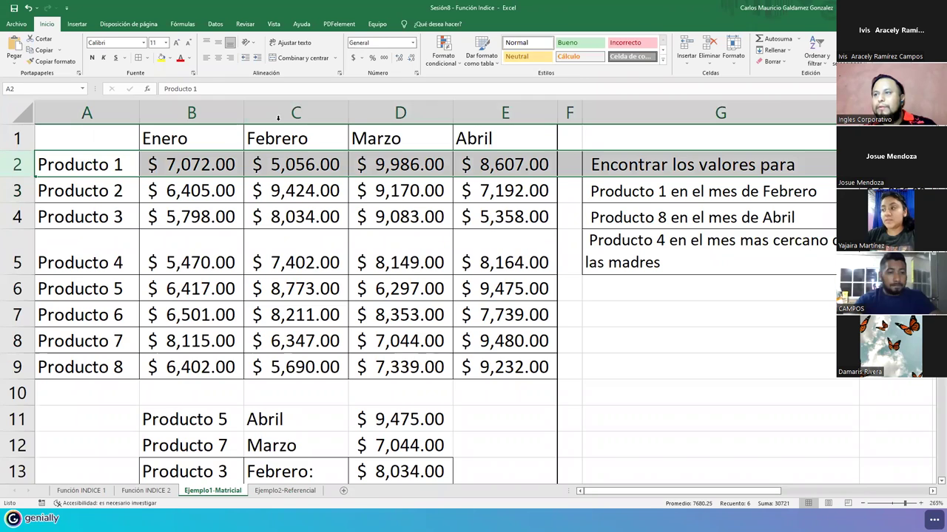
left_click(284, 111)
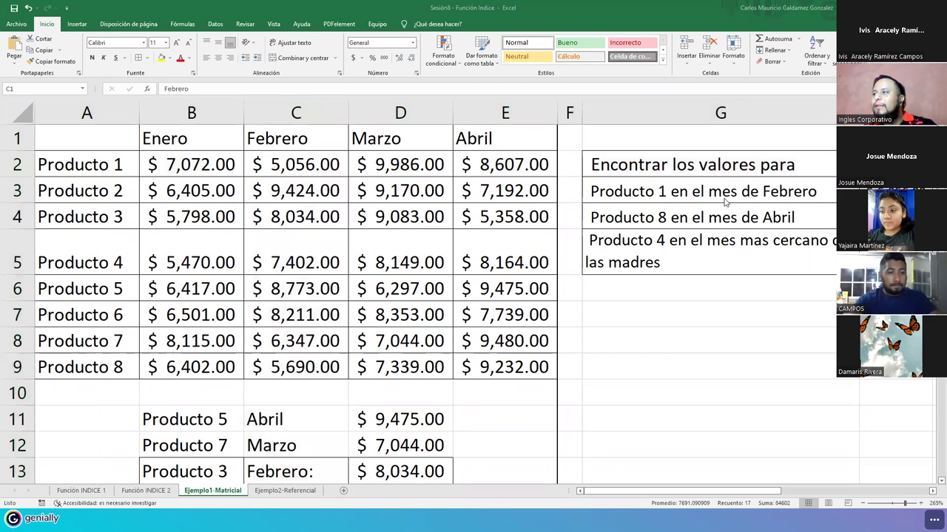
Enter =INDICE(B2:E9;8;4) in H4 to look up the value of Producto 8 in Abril.
left_click(888, 216)
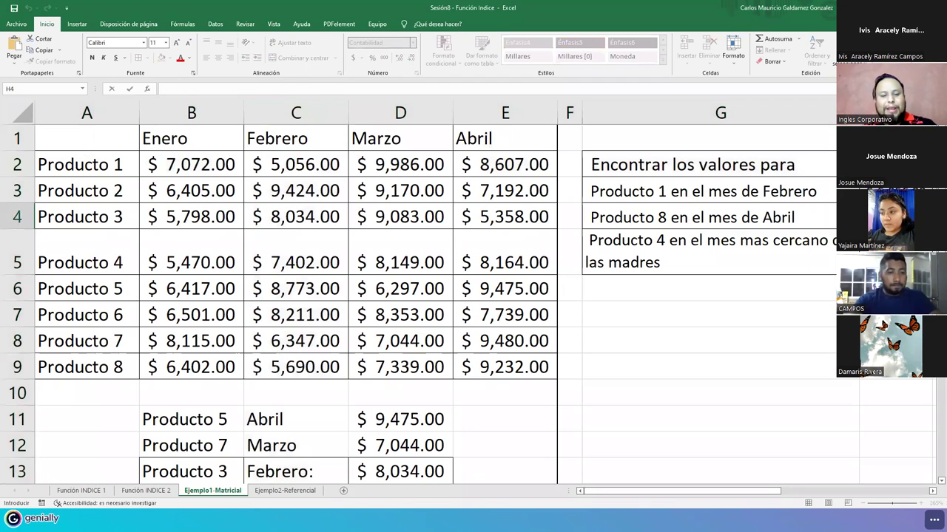
type("=INDICE(B2:E9;8;4)")
key("Return")
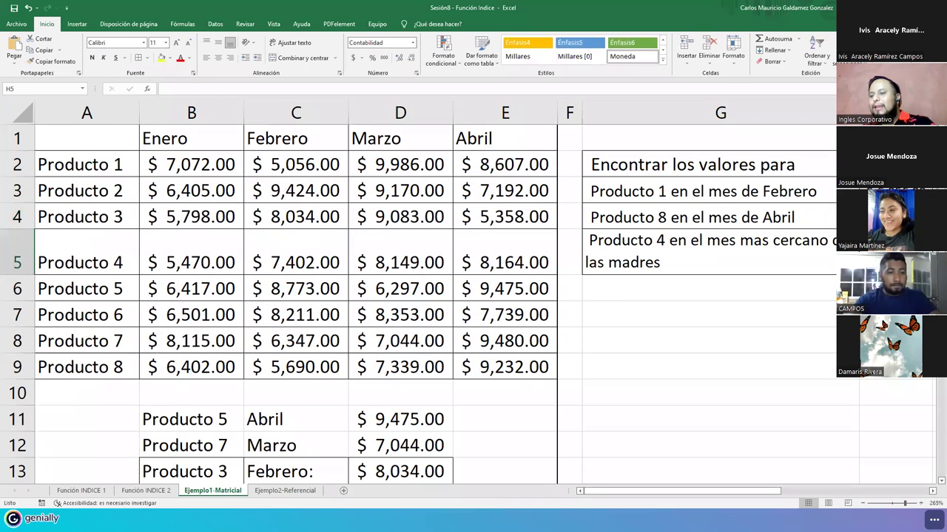
left_click(221, 88)
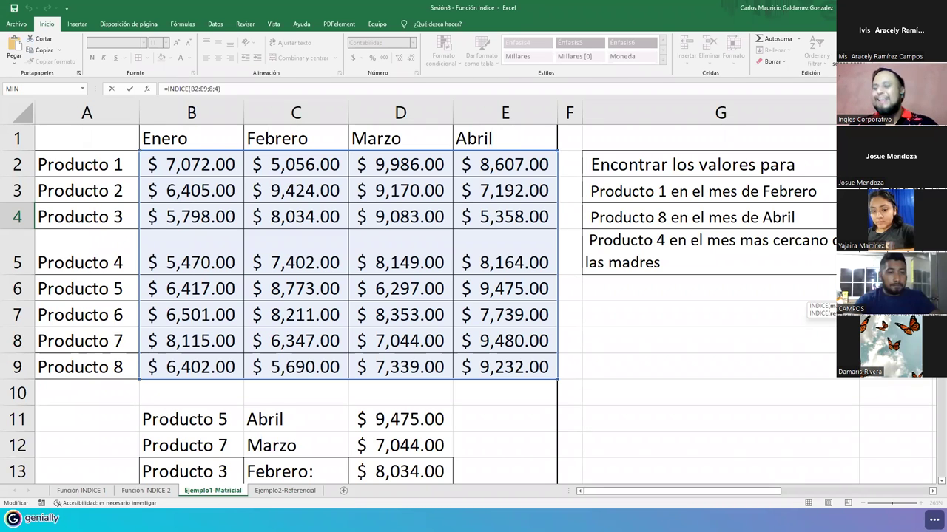
key("Escape")
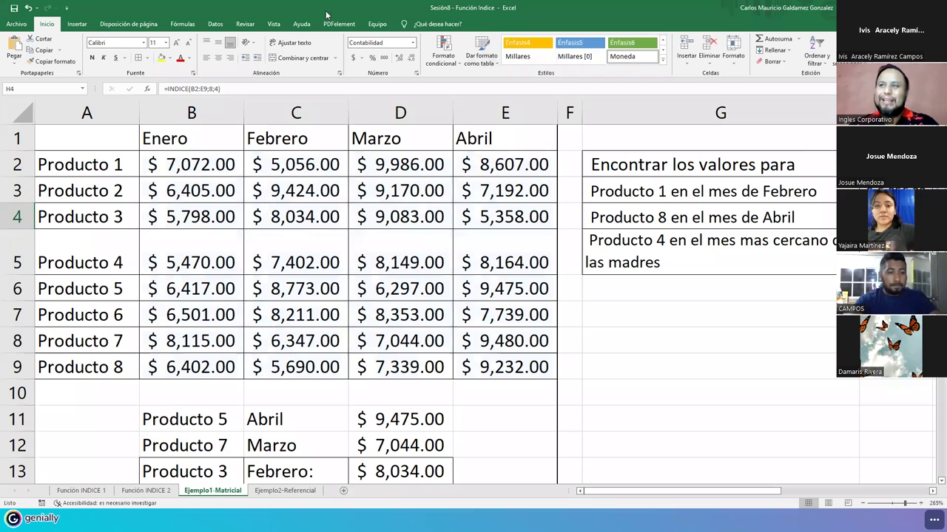
Set the font size of H4 to 8, and highlight row 9 together with column E to check the lookup.
left_click(187, 43)
left_click(187, 43)
left_click(187, 43)
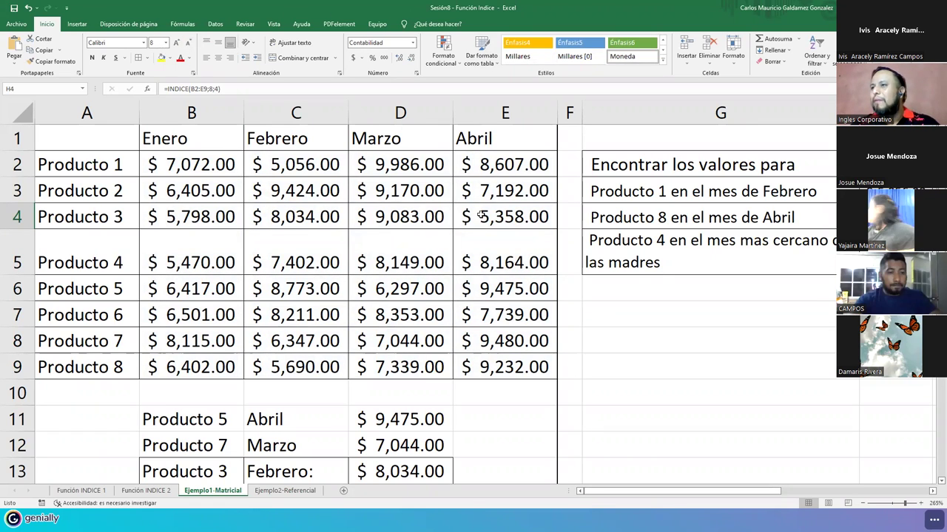
left_click(16, 367)
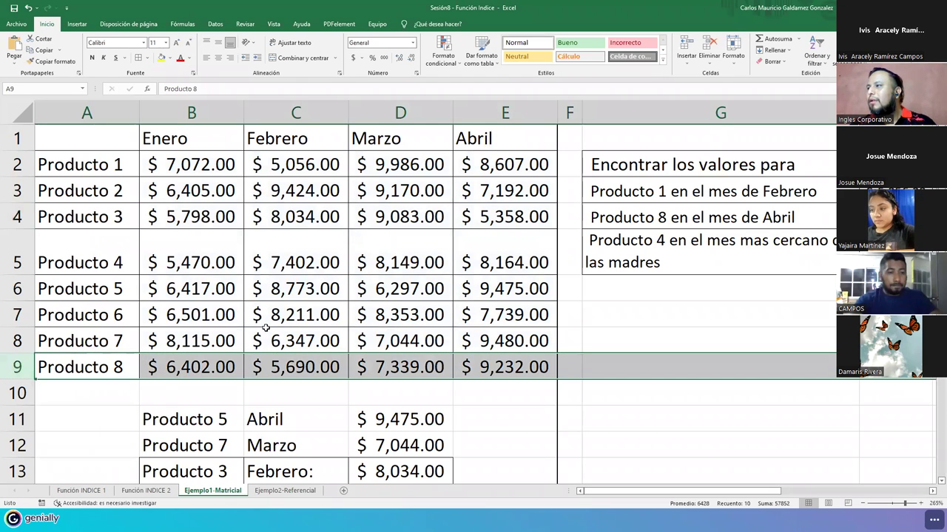
left_click(506, 112, "ctrl")
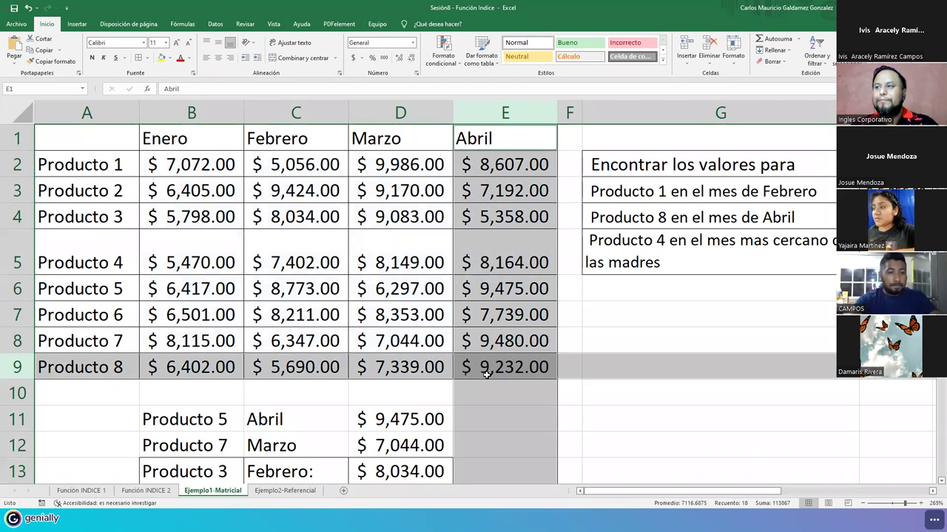
Copy the formatting of H4 to the empty answer cell H5.
left_click(884, 251)
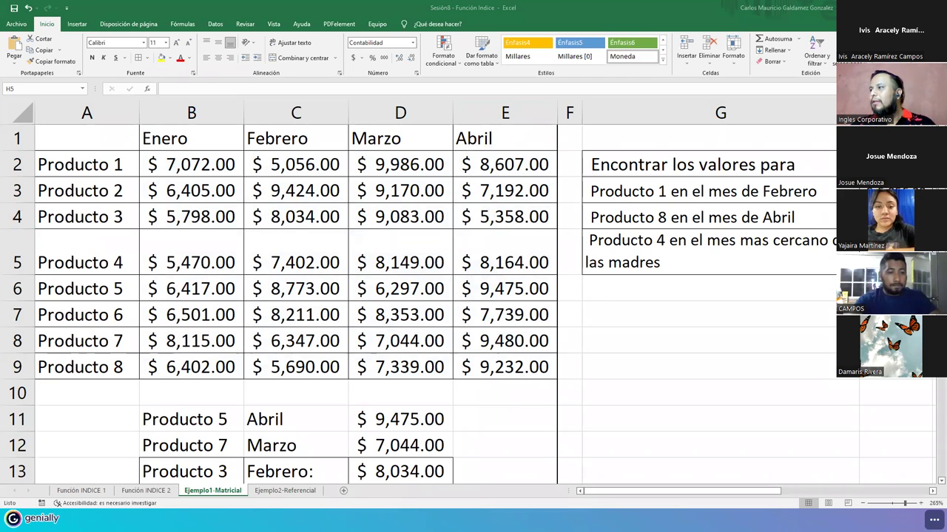
key("Up")
left_click(53, 61)
key("Escape")
key("Down")
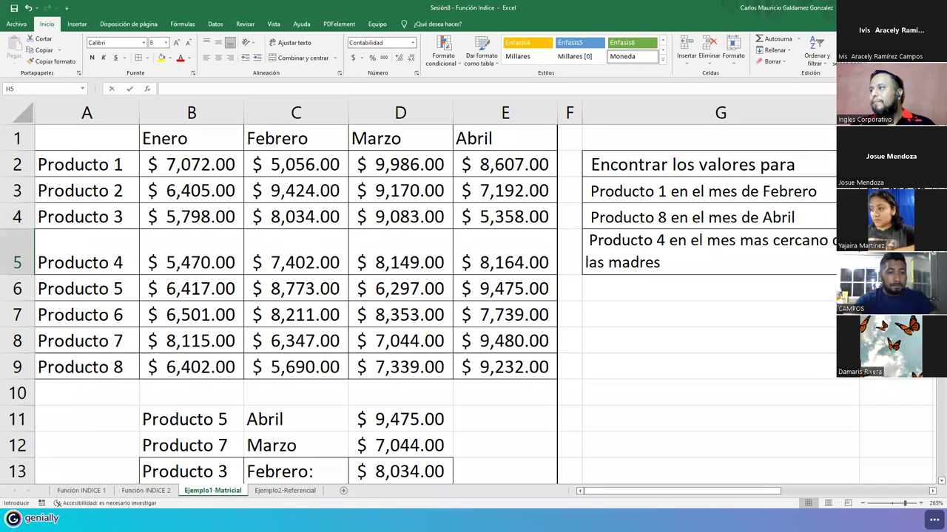
Enter =INDICE(B2:E9;4;4) in H5 for Producto 4 in Abril, and highlight row 5 together with column E to check the lookup.
key("F2")
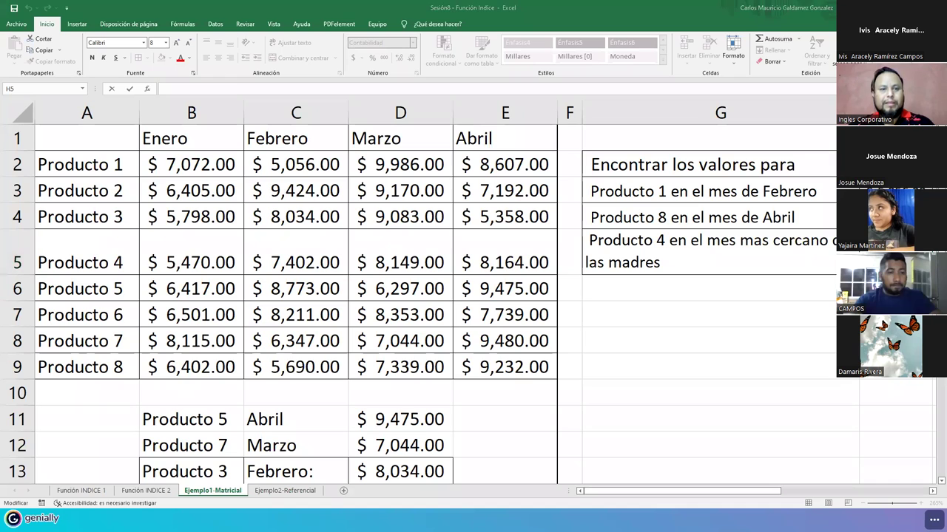
type("=INDICE(B2:E9,4,4)")
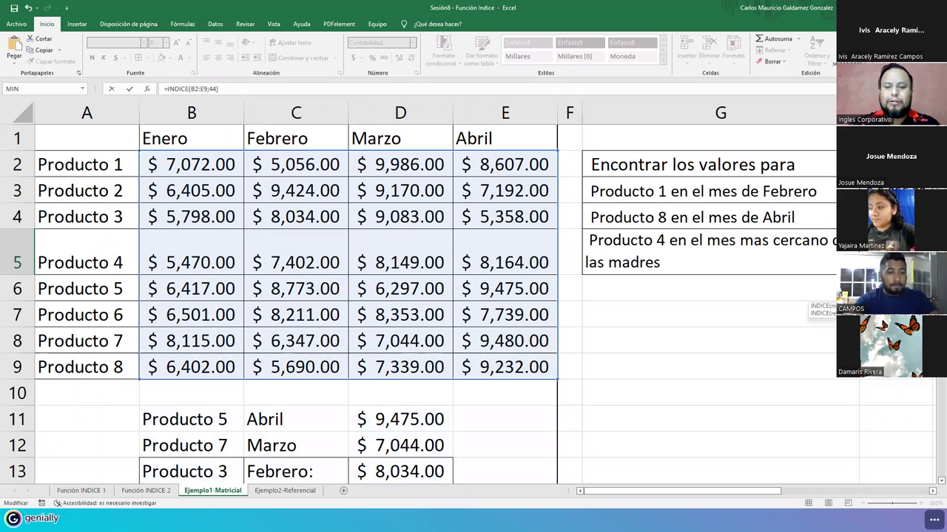
key("Escape")
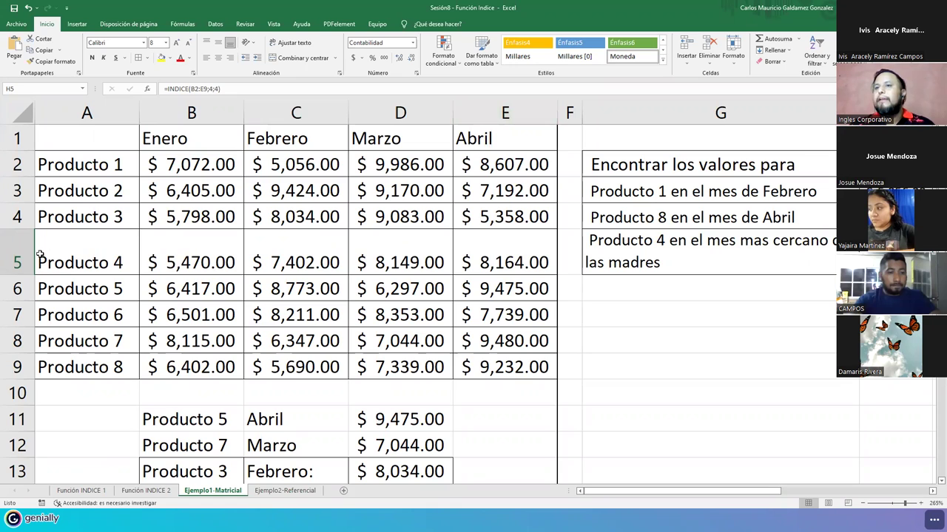
left_click(17, 259)
left_click(490, 113, "ctrl")
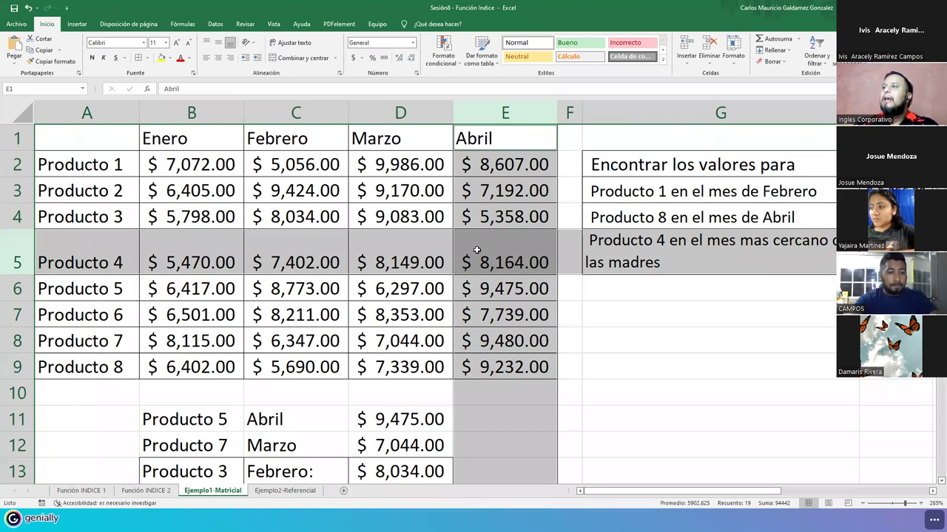
Review the formula in H5 and the exercise prompts in G4 and G5.
left_click(872, 251)
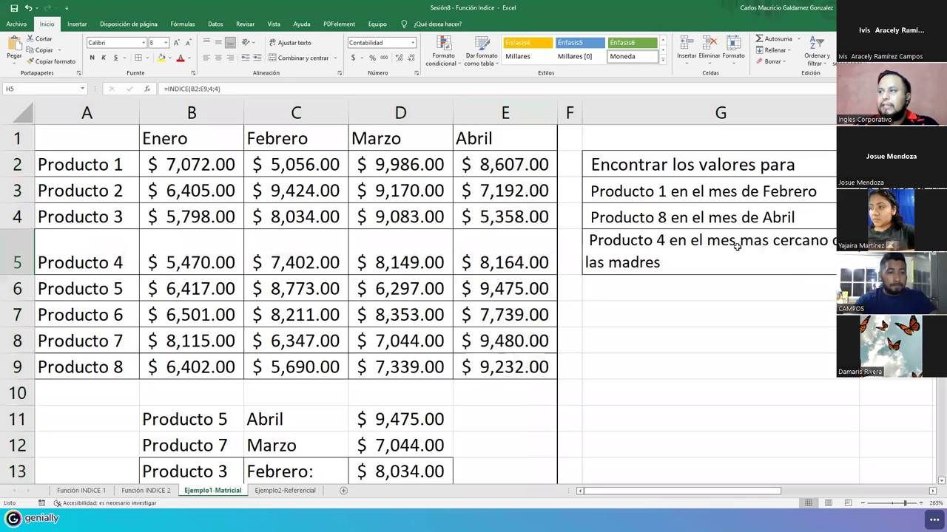
left_click(751, 209)
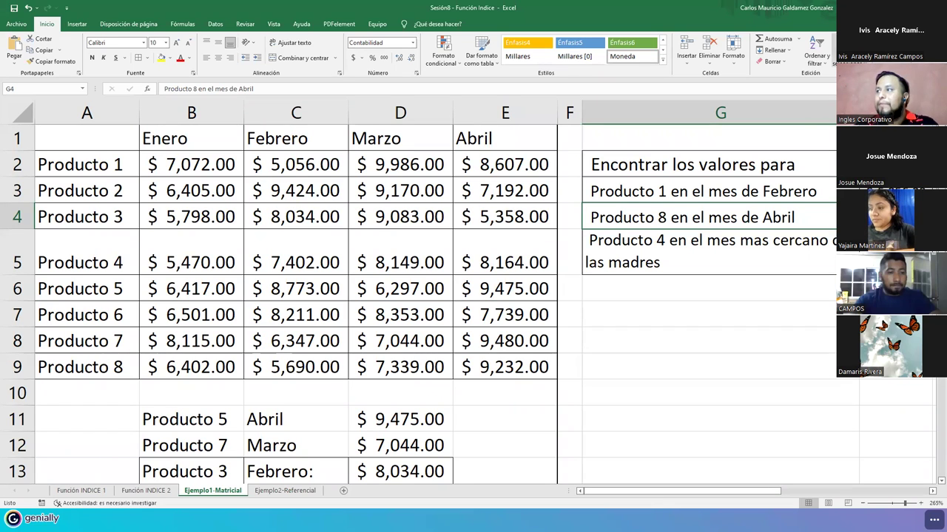
left_click(626, 244)
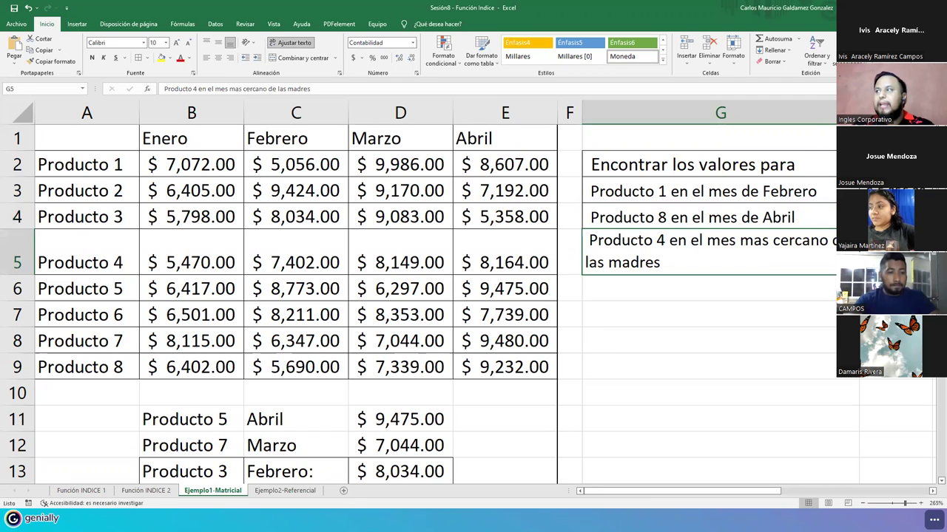
Switch to the Genially slides, advance to the explanation of cell D12, and highlight the paragraph about row and column arguments.
key("alt+Tab")
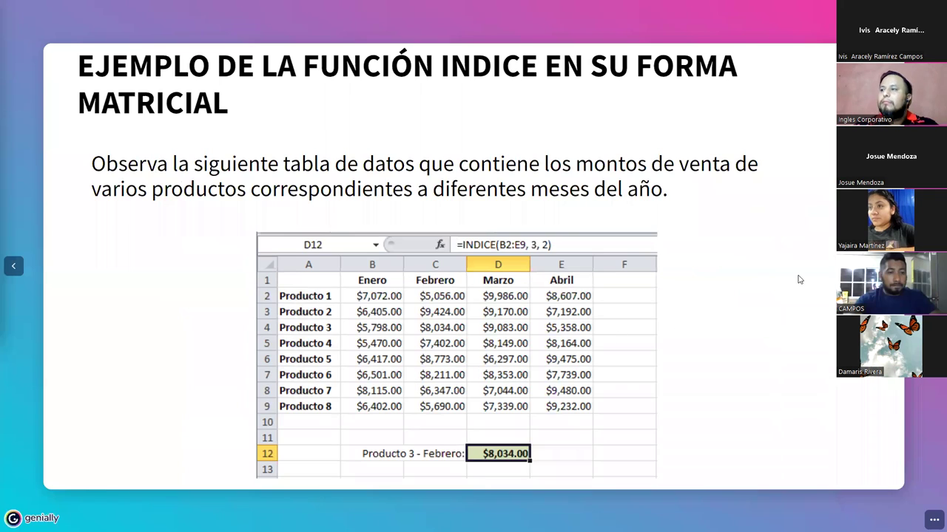
key("Right")
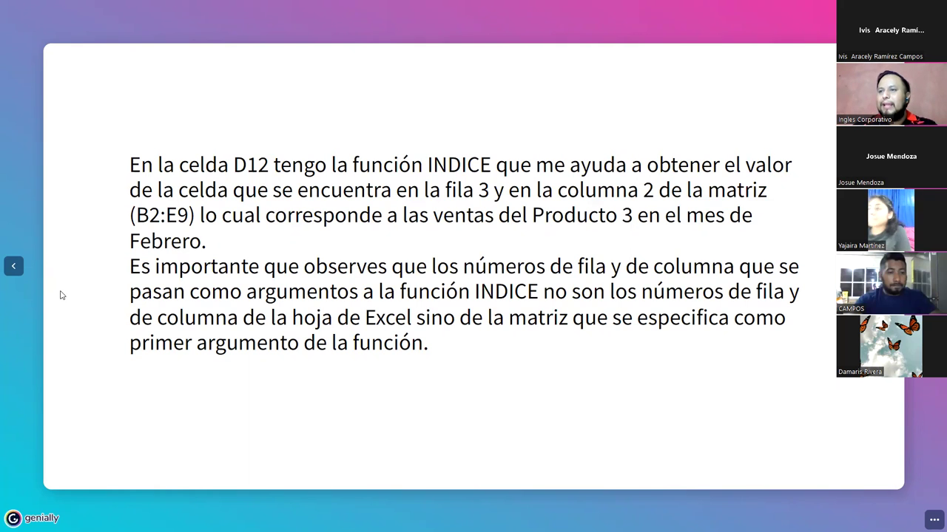
left_click_drag(130, 270, 434, 344)
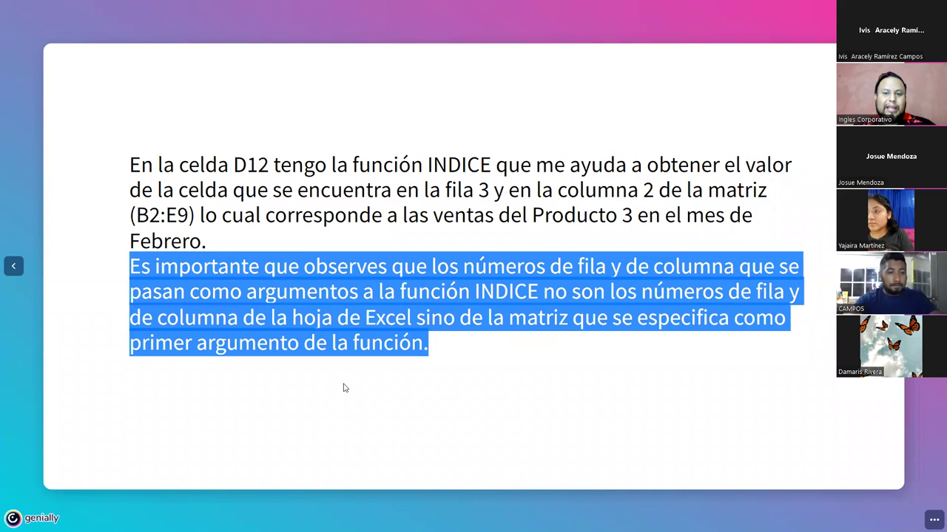
Switch to Paint and draw a dark red rectangle of about 258 × 126 pixels around the grid's inner cells, then return to the slides.
key("alt+Tab")
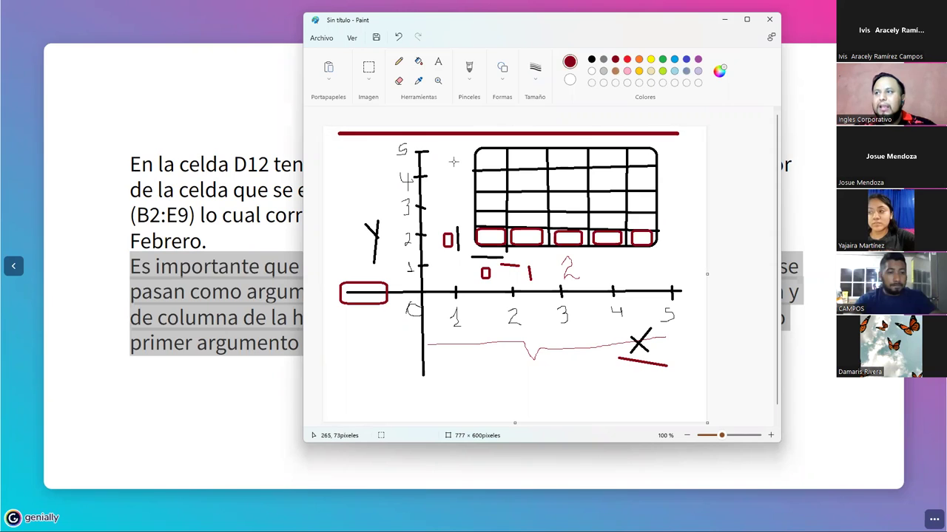
left_click_drag(458, 240, 459, 241)
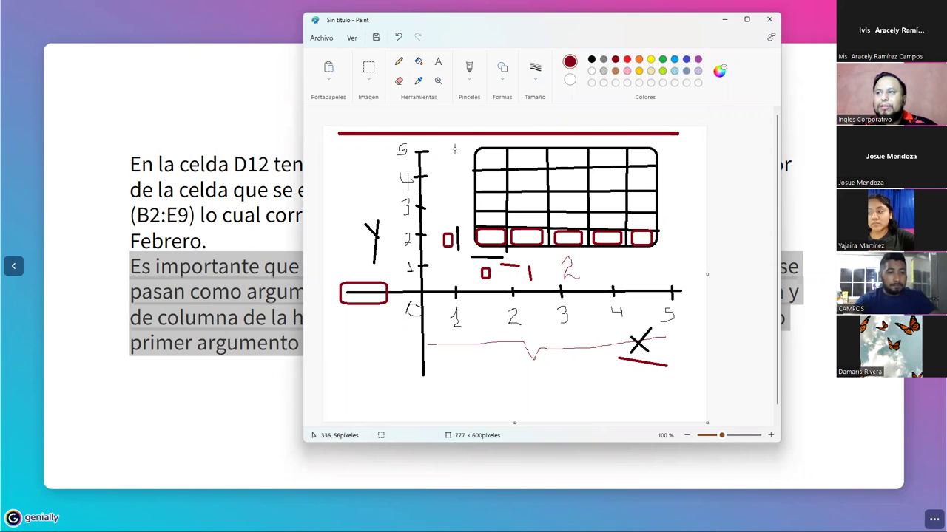
left_click(500, 76)
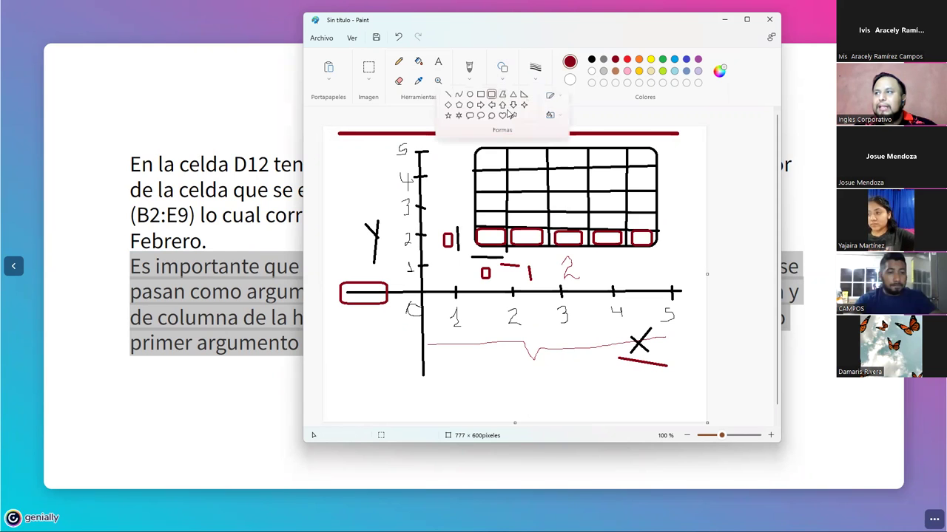
left_click(481, 94)
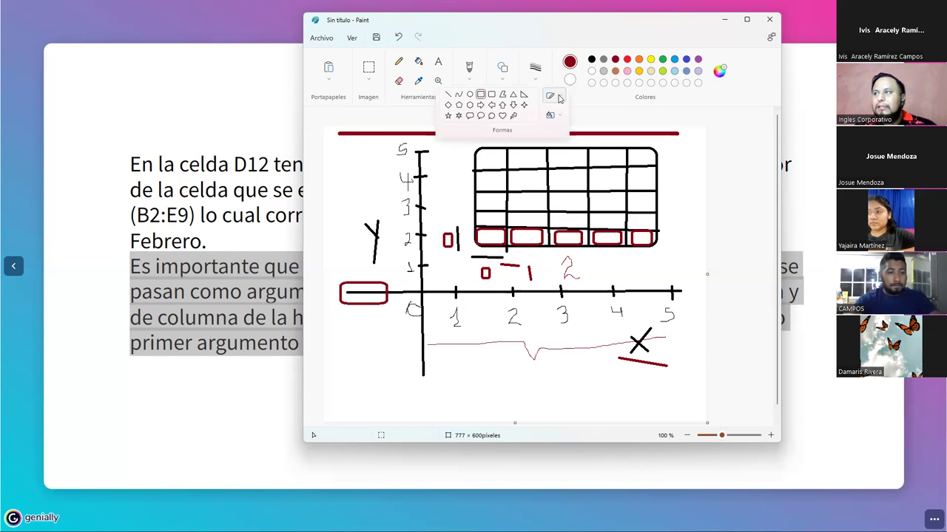
mouse_move(503, 168)
left_mouse_down()
mouse_move(602, 204)
mouse_move(630, 229)
left_mouse_up()
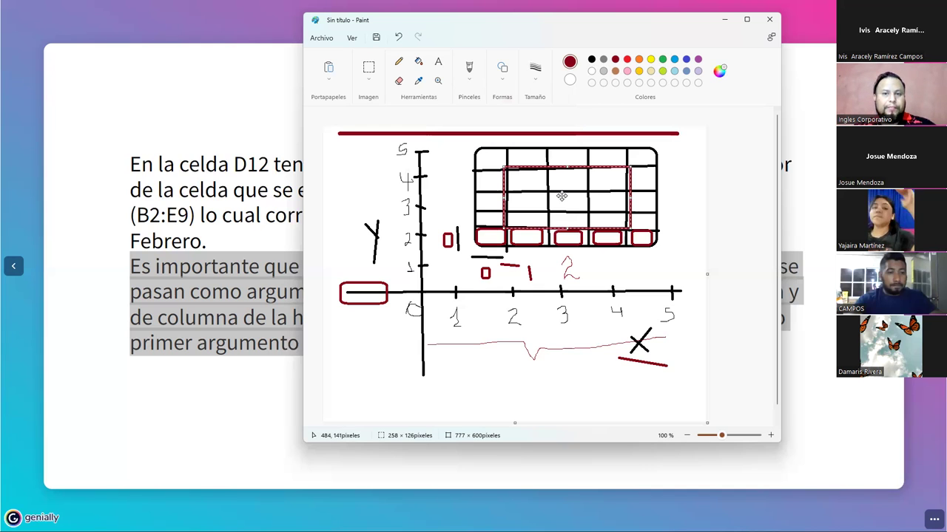
left_click(725, 19)
left_click(713, 264)
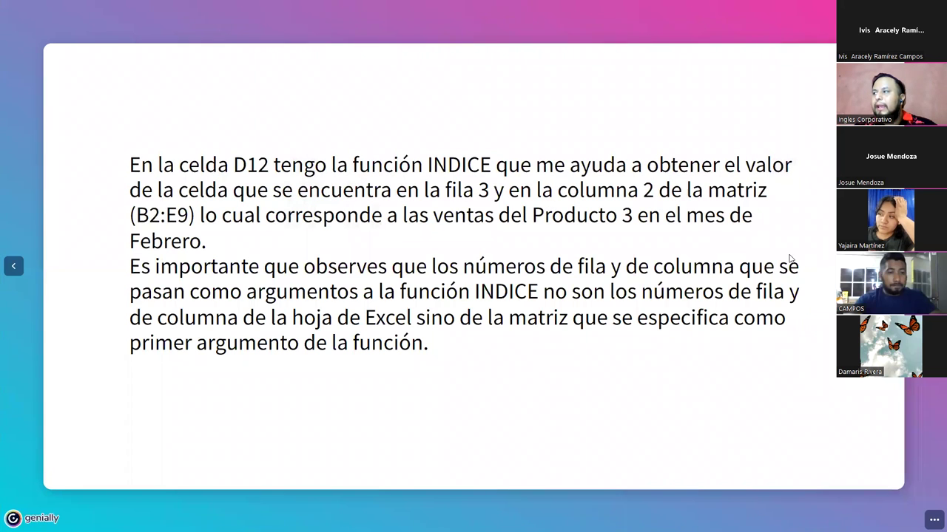
Review the slides on INDICE's array form and advance to the slide "Forma de referencia de la función INDICE".
key("Right")
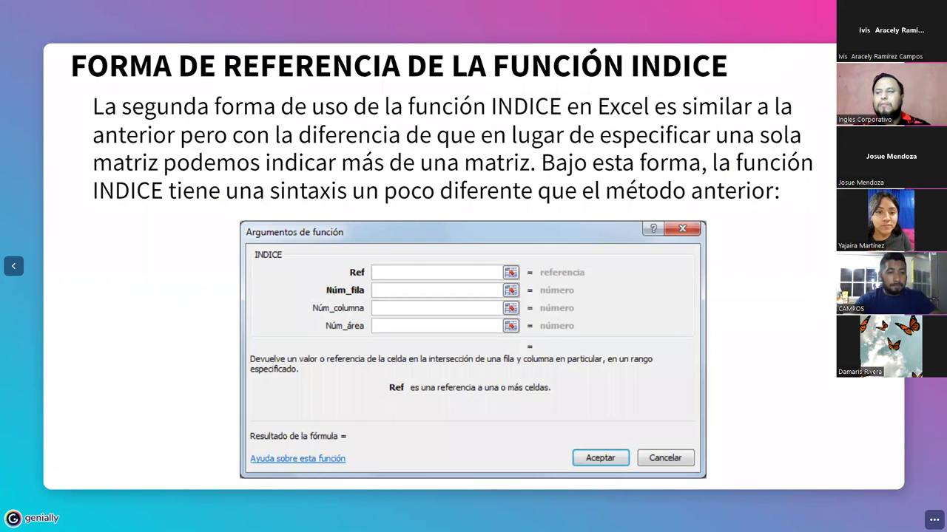
key("Right")
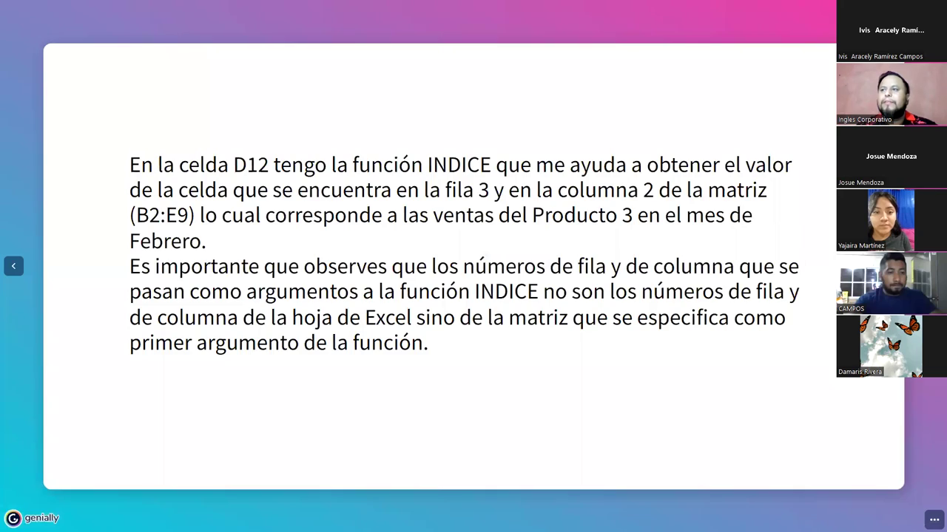
key("Right")
key("Left")
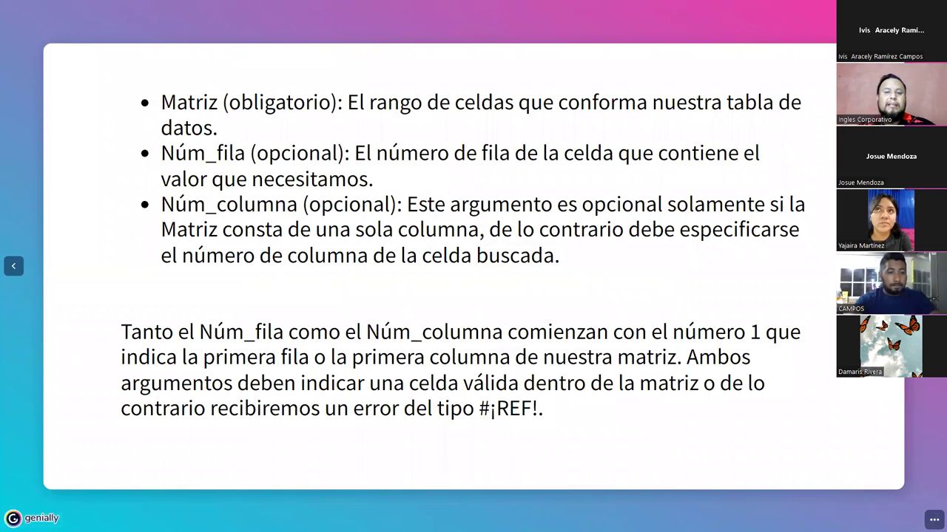
key("Right")
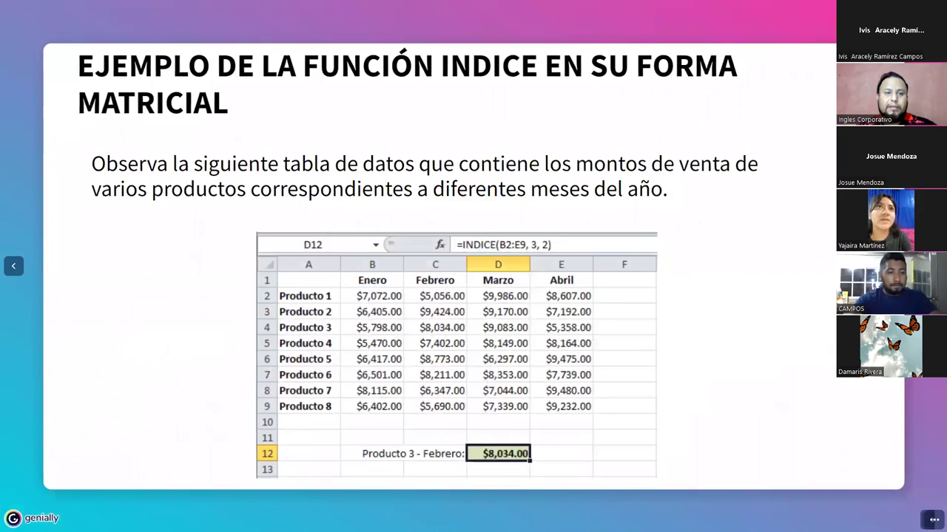
key("Right")
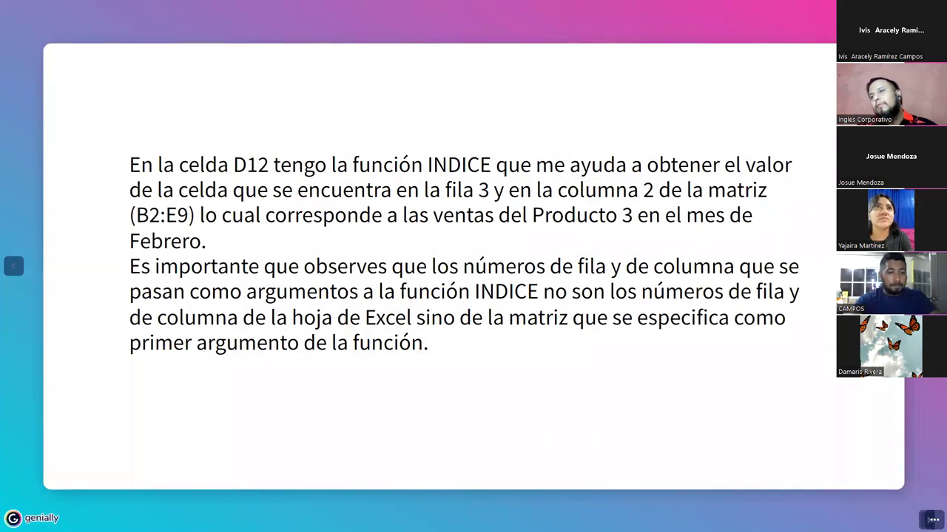
key("Right")
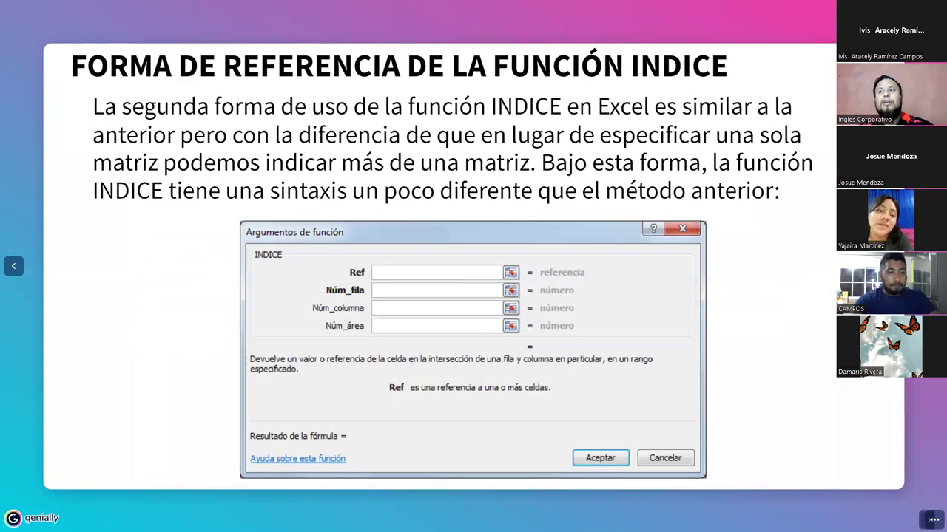
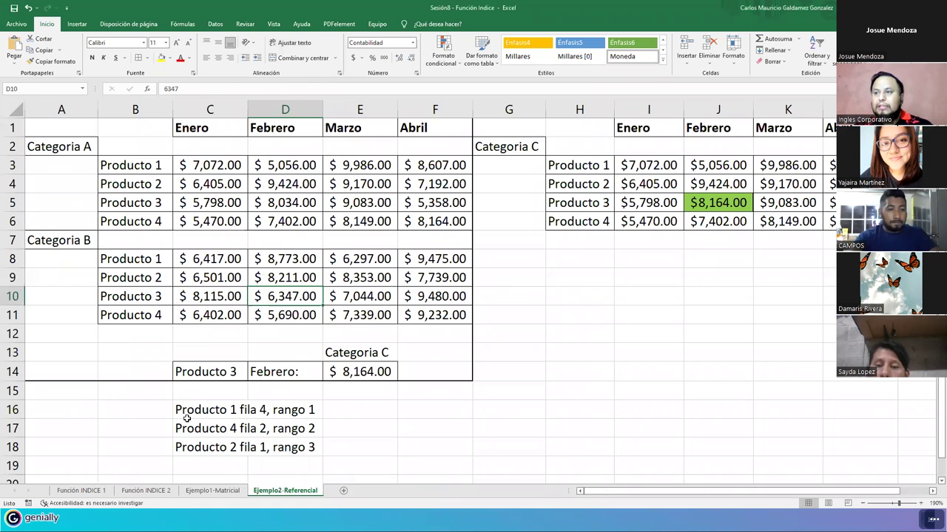
Highlight the practice prompts in C16:C18 and the product tables of Categoria A, Categoria B and Categoria C on Ejemplo2-Referencial.
left_click(209, 403)
left_click_drag(208, 403, 200, 449)
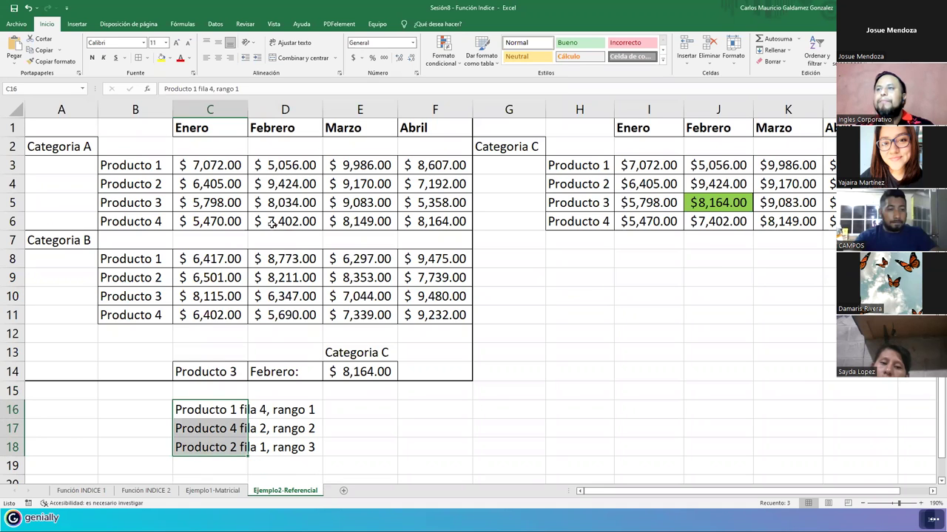
left_click_drag(130, 162, 444, 222)
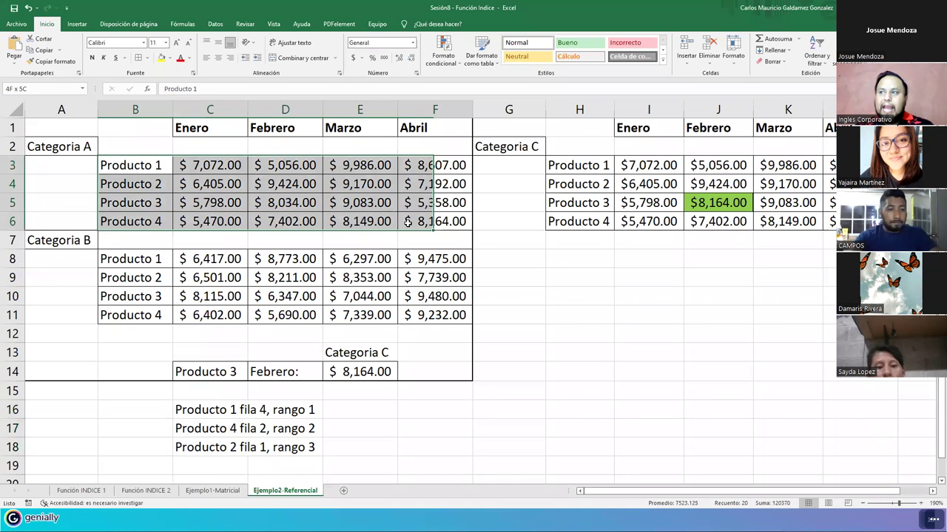
left_click_drag(151, 257, 420, 311)
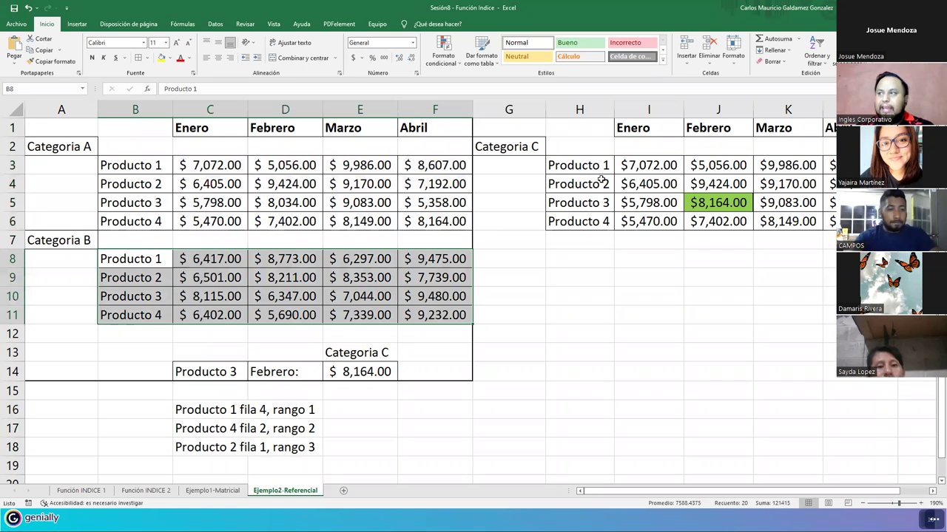
left_click_drag(562, 165, 850, 222)
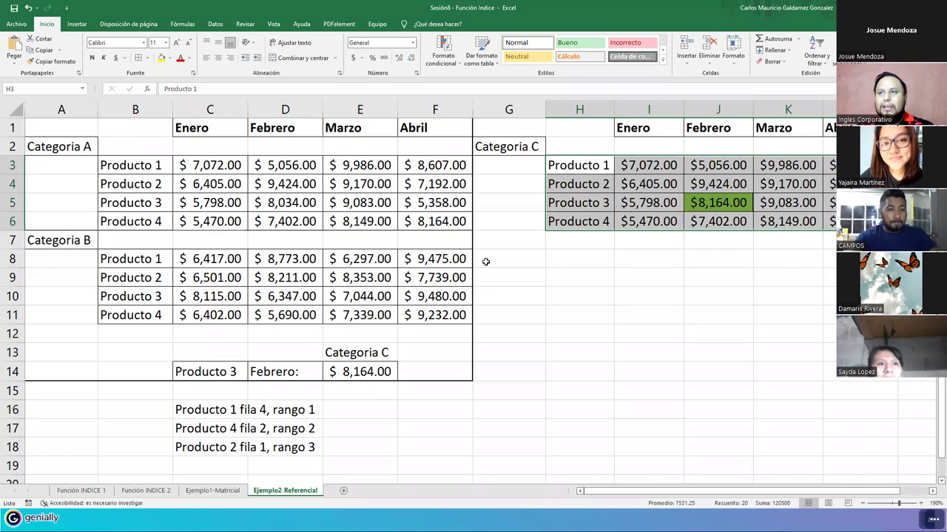
Point out the three category labels in A2, A7 and G2, and select each category's product table again.
left_click(499, 149)
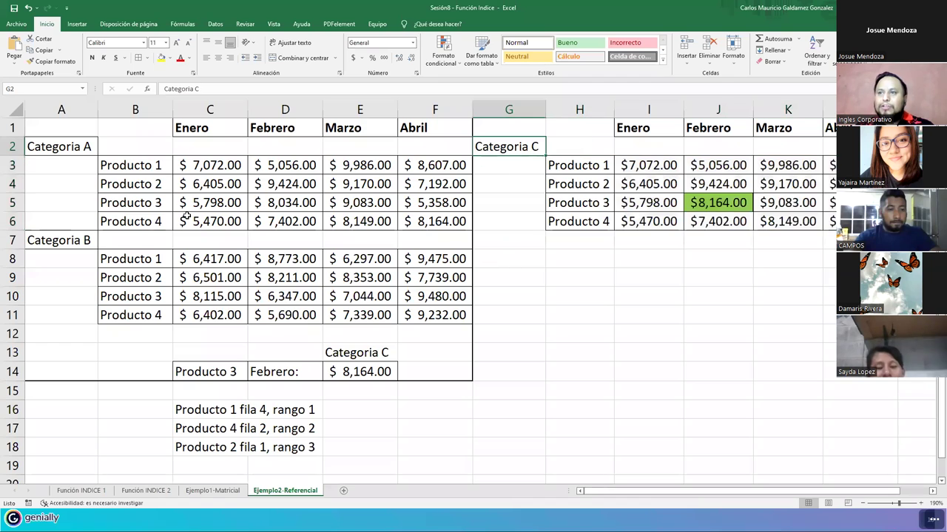
left_click(59, 240)
left_click(69, 152)
left_click(498, 142)
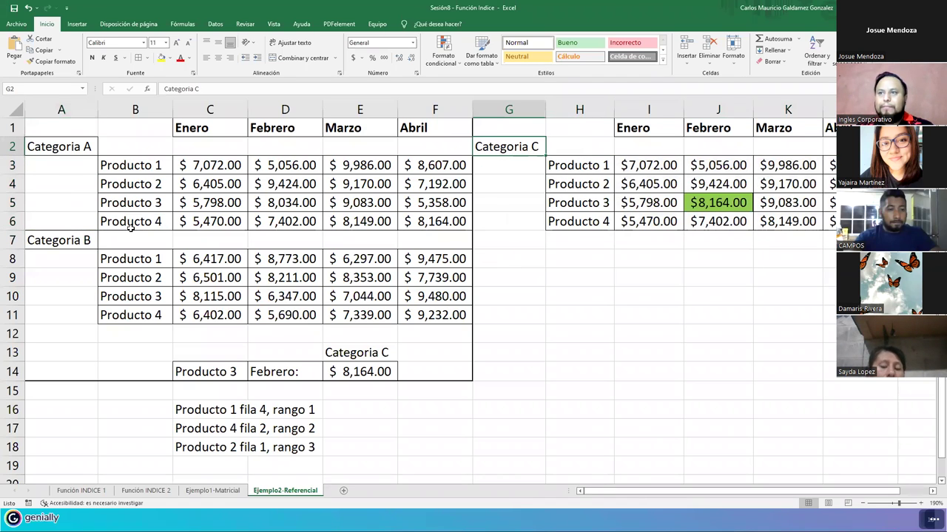
left_click(79, 239)
left_click(72, 145)
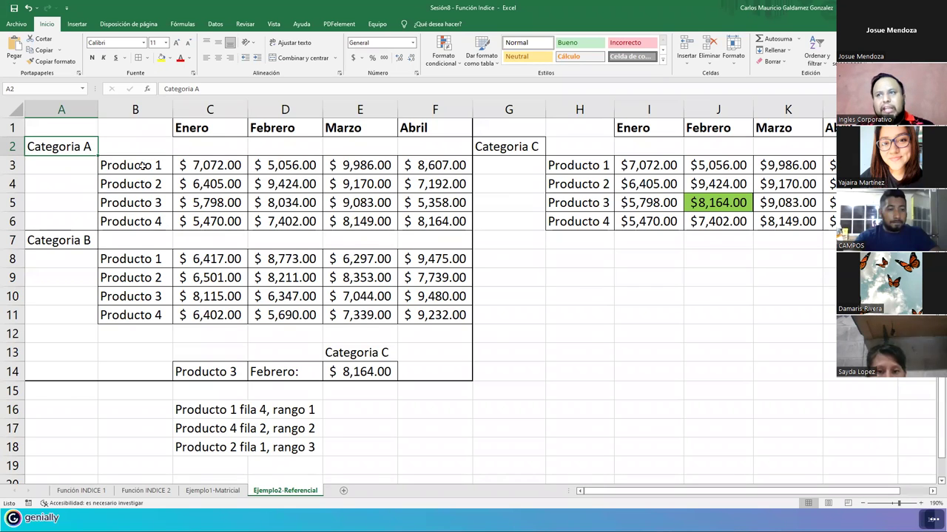
left_click_drag(142, 164, 427, 224)
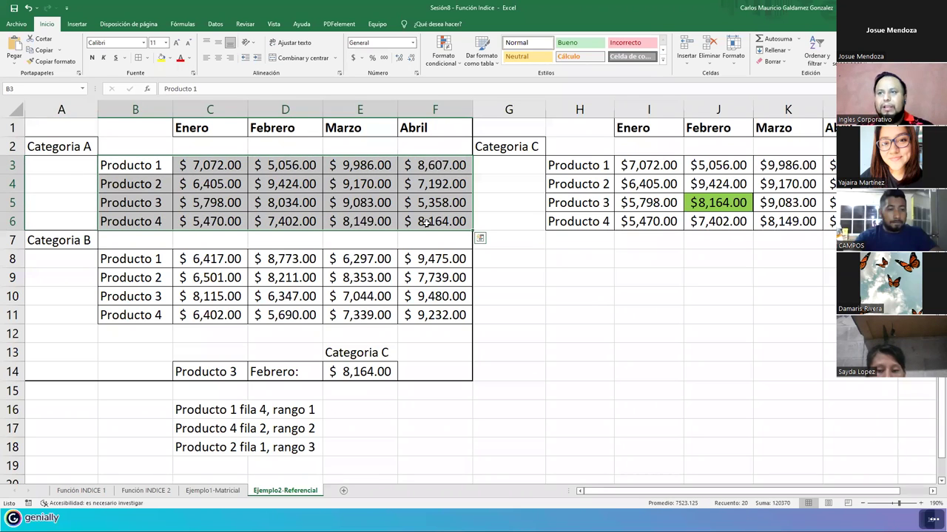
left_click_drag(156, 257, 421, 319)
left_click_drag(566, 166, 828, 221)
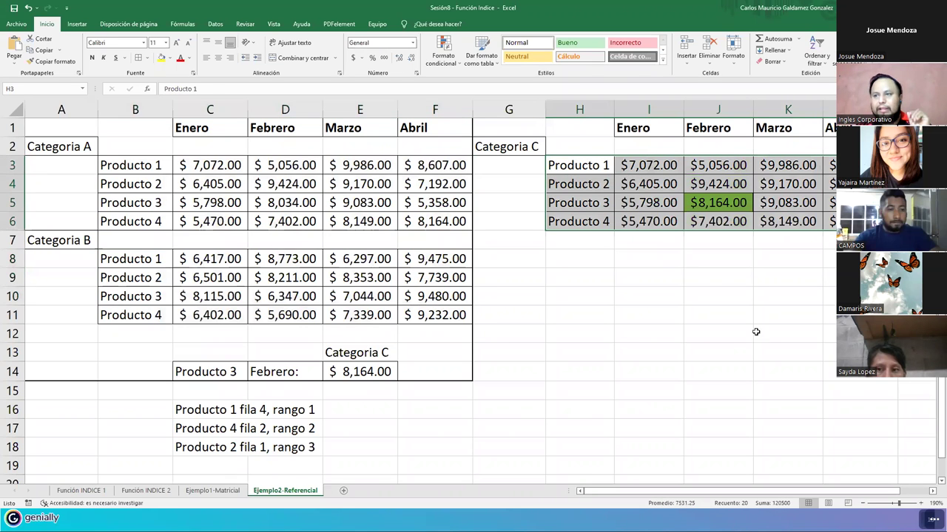
Inspect the INDICE formula in E14 and clear it from the cell.
left_click(333, 372)
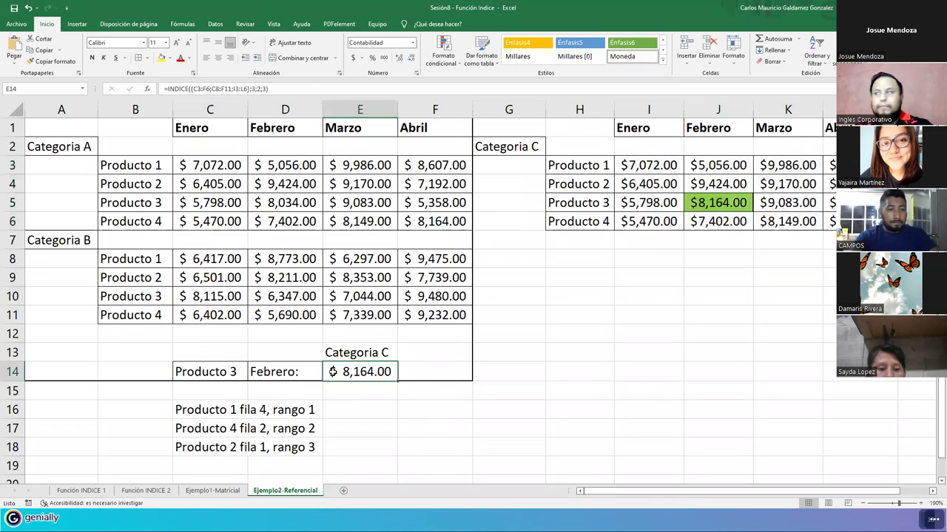
double_click(333, 372)
key("Escape")
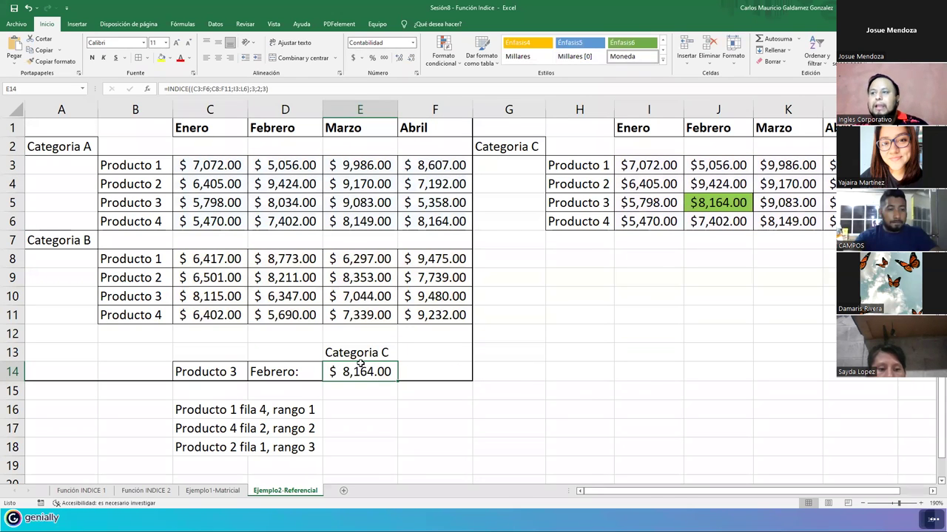
key("Delete")
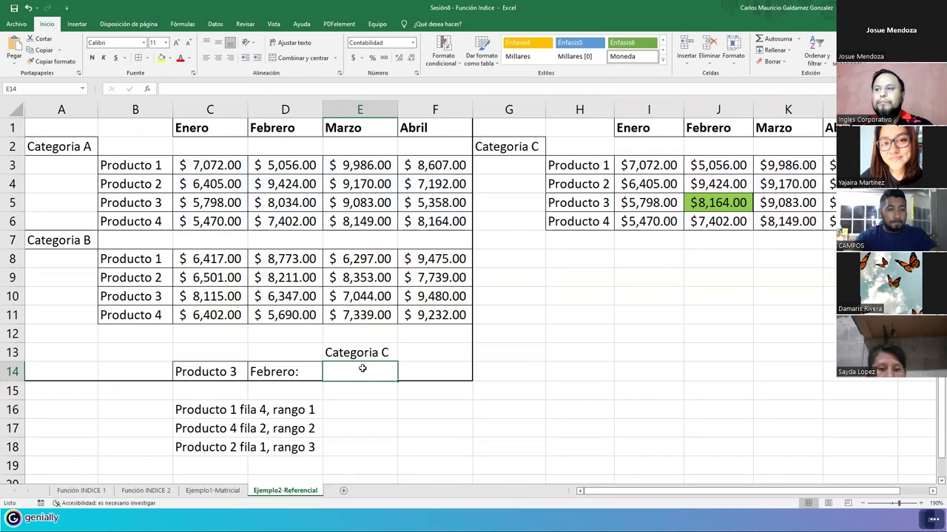
Review the lookup labels in C14 and D14, and change the category label in E13 to Categoria A.
left_click(206, 378)
left_click(273, 373)
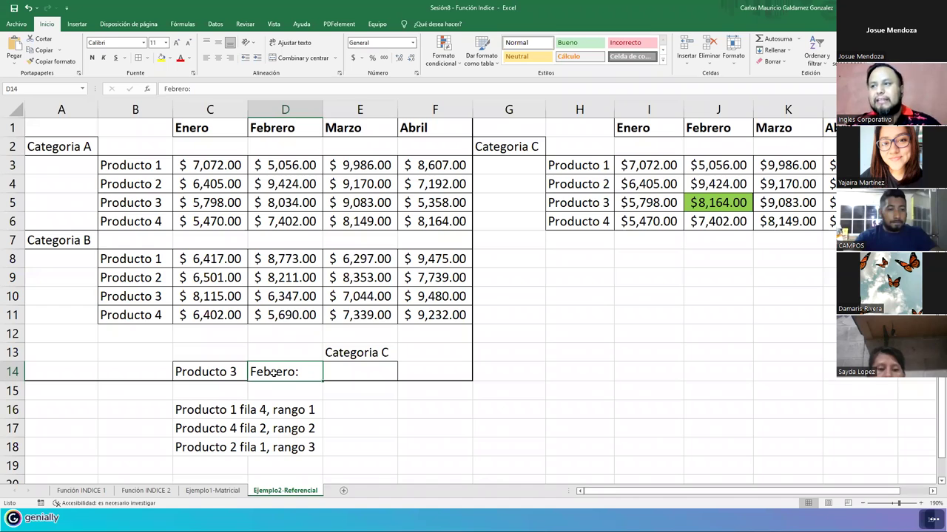
left_click(359, 353)
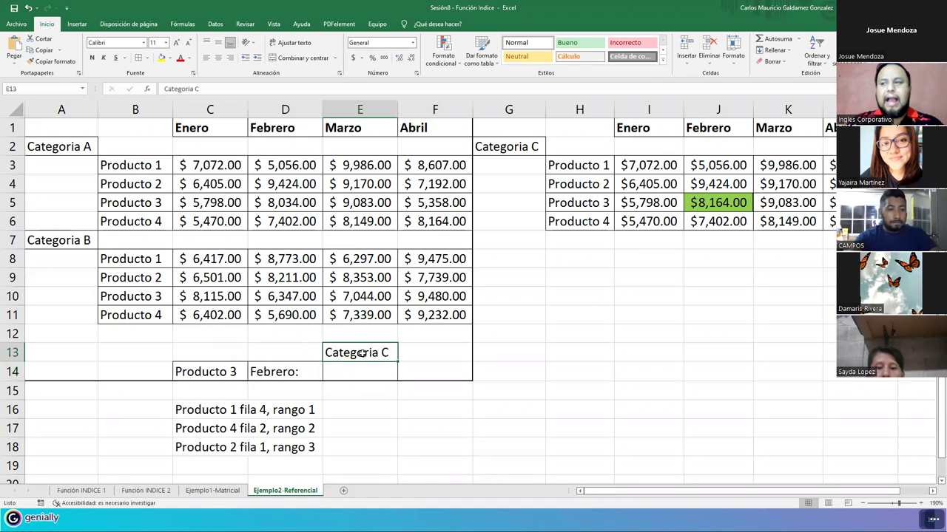
key("F2")
key("BackSpace")
type("A")
key("Return")
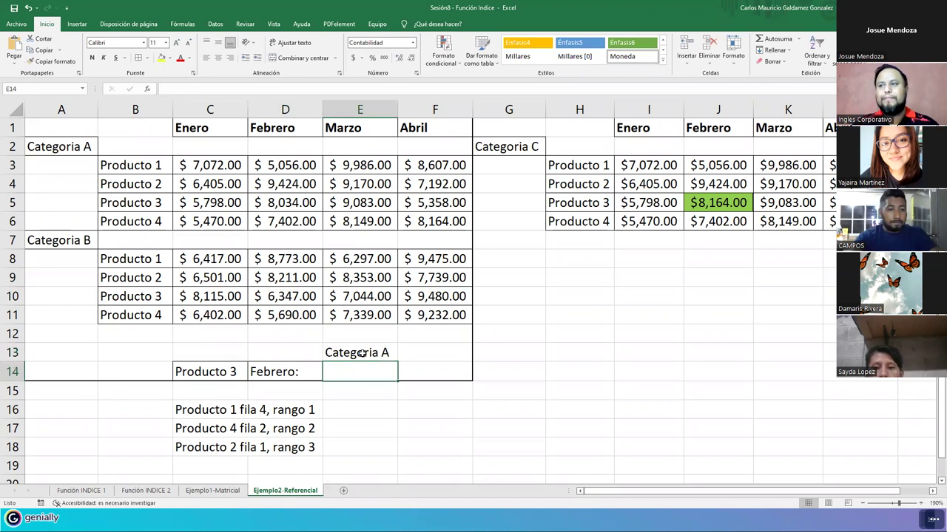
left_click(188, 371)
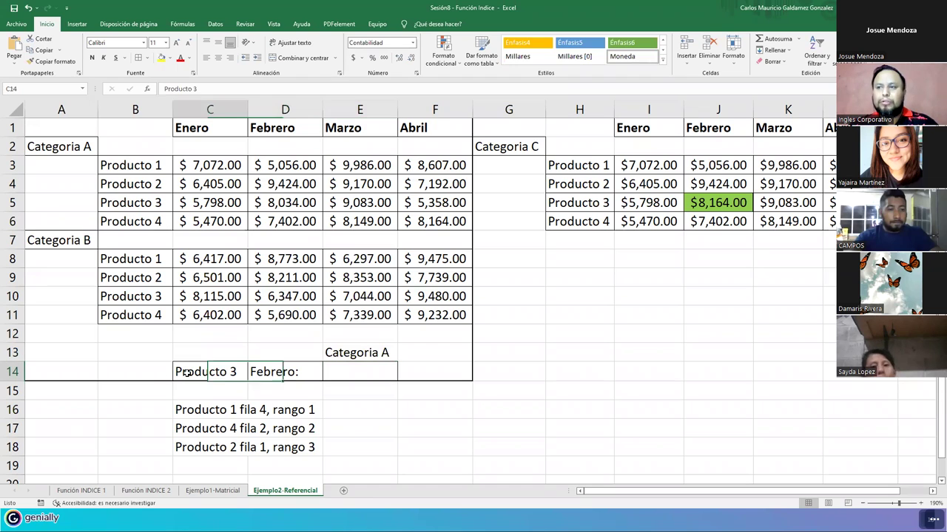
left_click(274, 376)
left_click(337, 352)
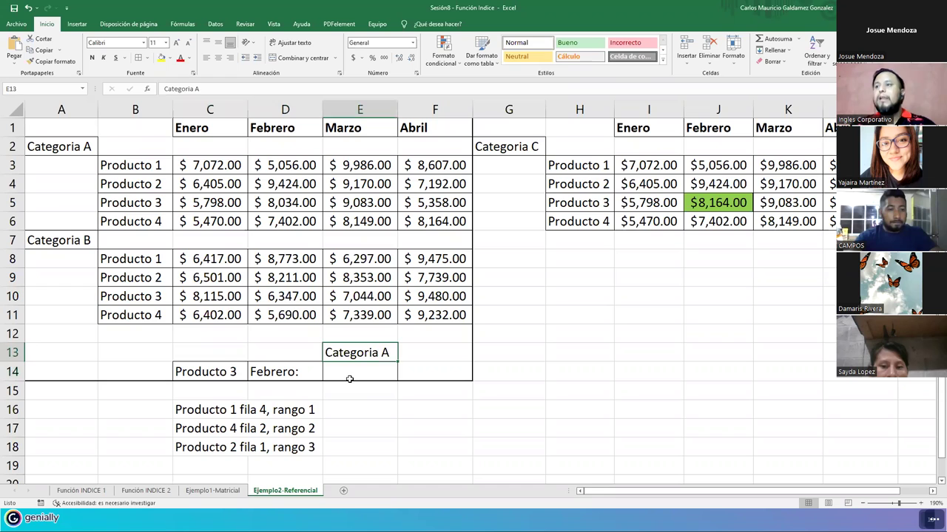
left_click(349, 375)
type("=")
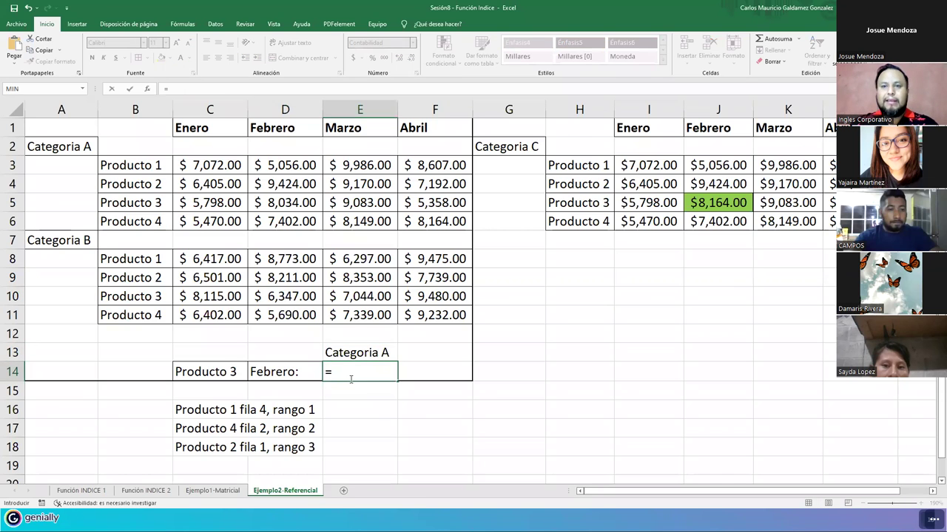
type("indice")
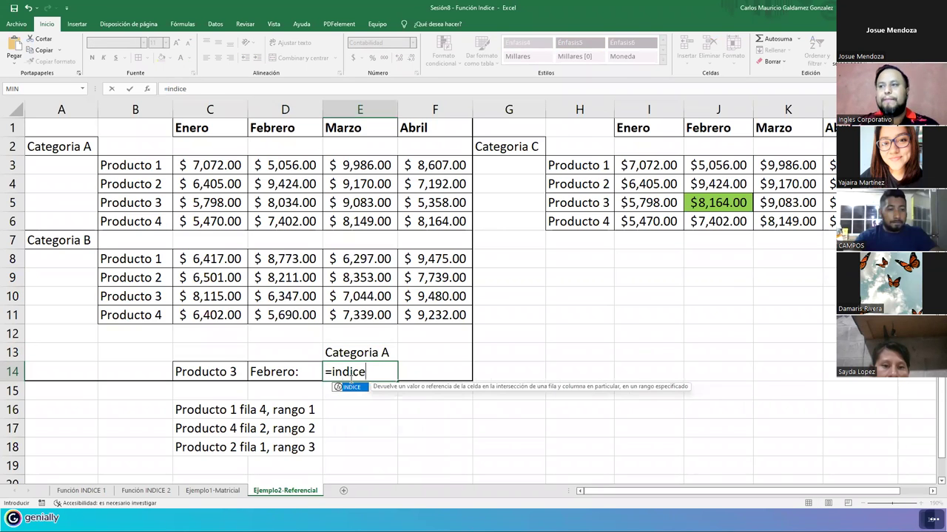
key("Tab")
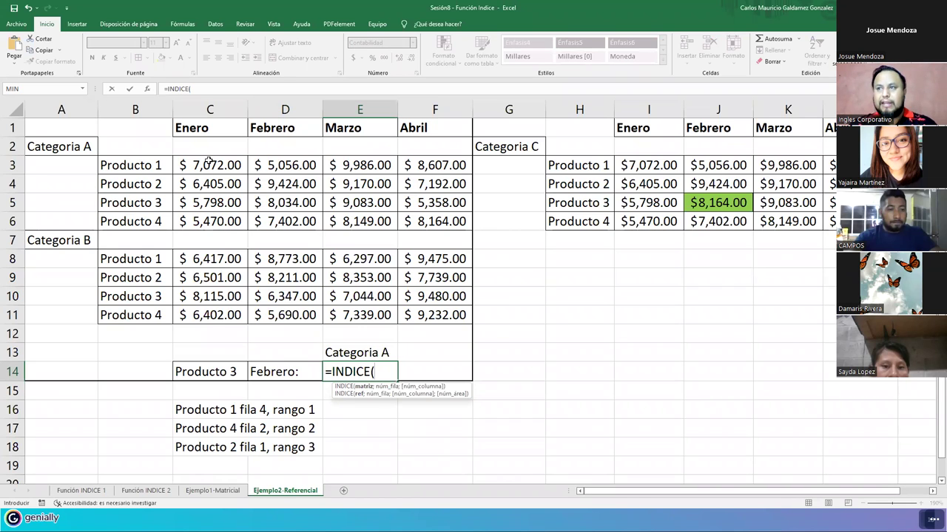
key("Escape")
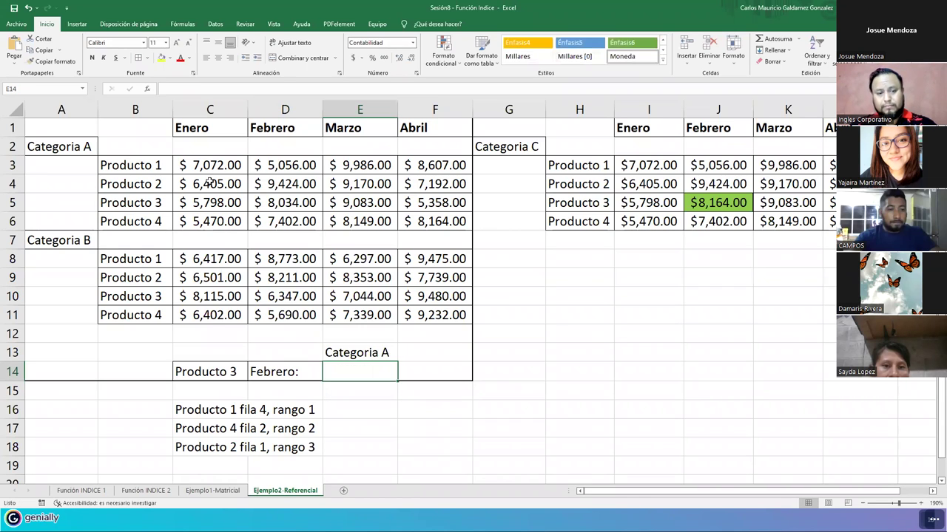
Undo back to the earlier INDICE formula in E14 to inspect its three ranges, and redo the clearing and the Categoria A label.
key("ctrl+z")
key("ctrl+z")
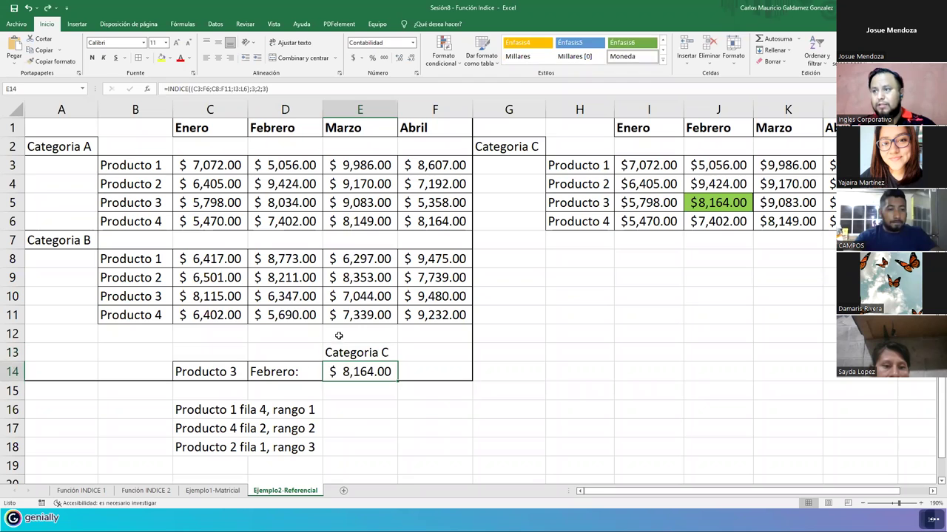
double_click(344, 375)
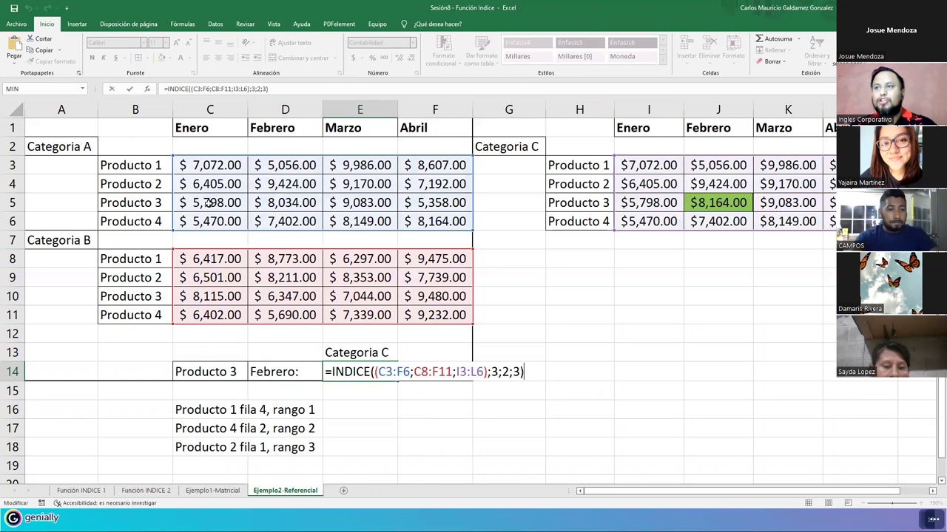
key("Escape")
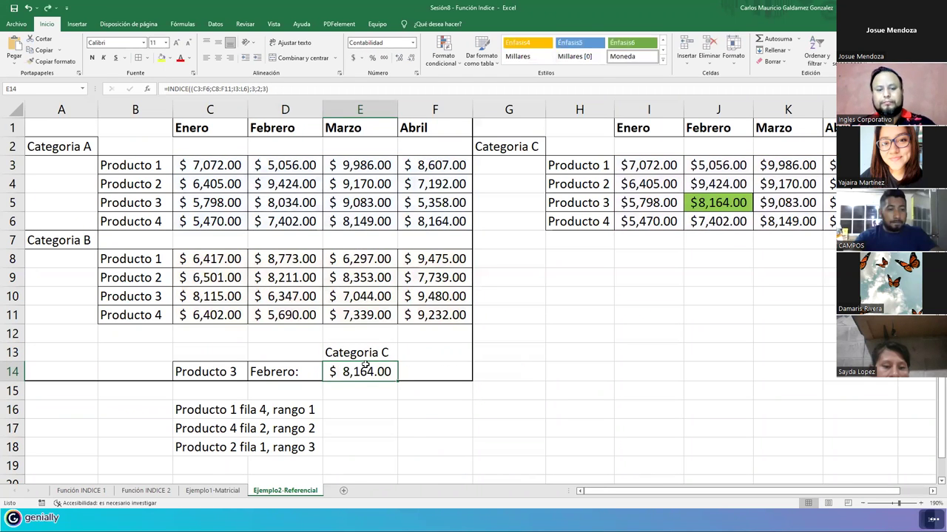
key("ctrl+y")
key("ctrl+y")
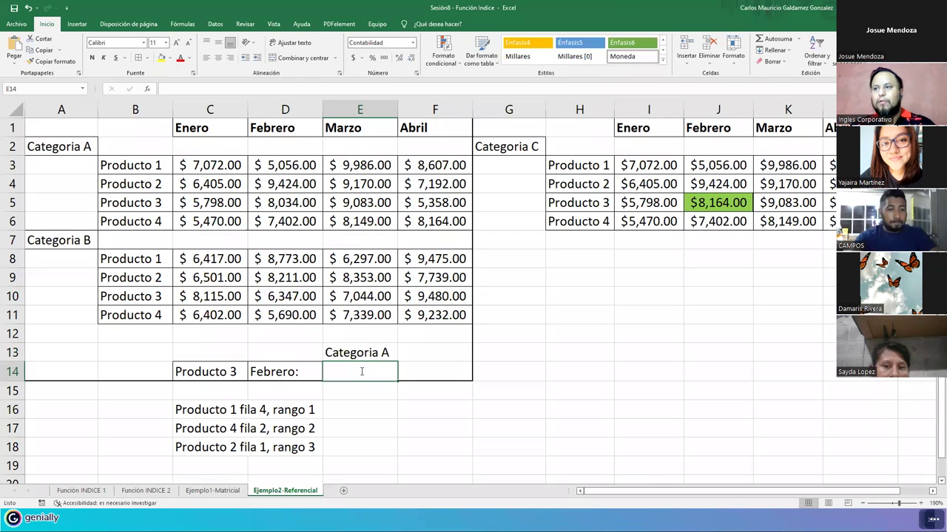
Start an INDICE formula in E14 with the ranges C3:F6, C8:F11 and H3:L6.
double_click(362, 372)
type("=")
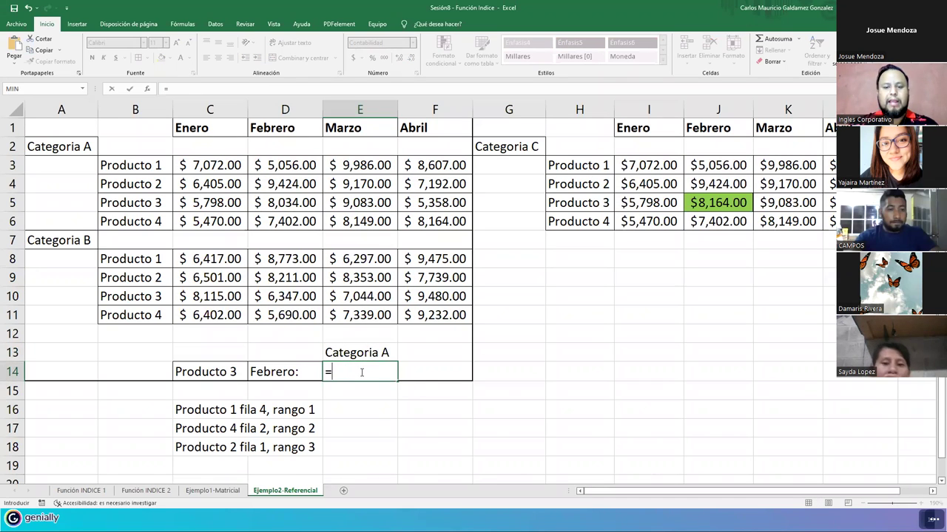
type("indice(")
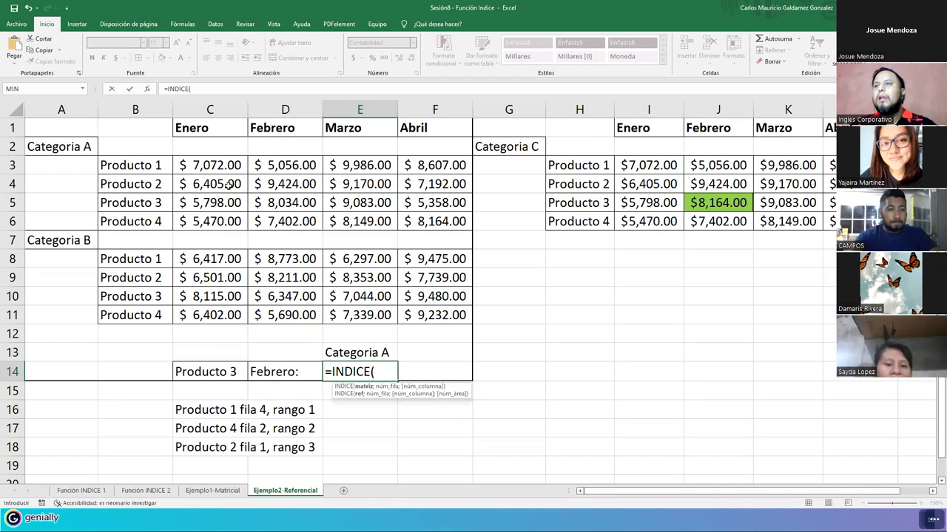
left_click_drag(210, 165, 417, 221)
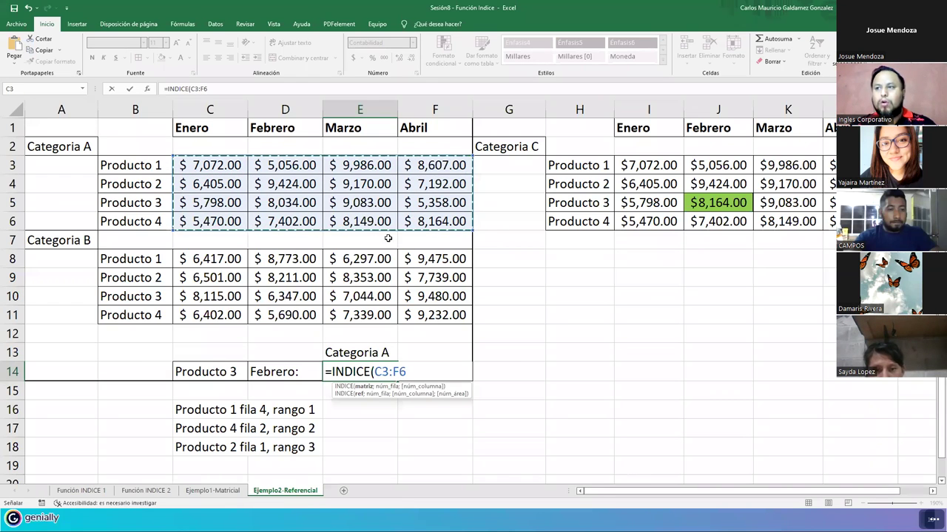
type(";")
left_click_drag(220, 259, 435, 315)
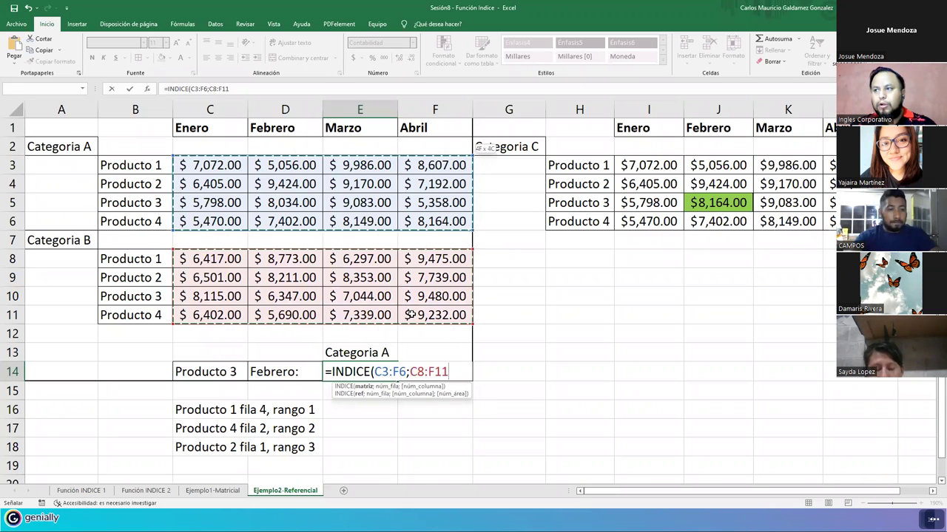
type(";")
left_click_drag(584, 165, 832, 222)
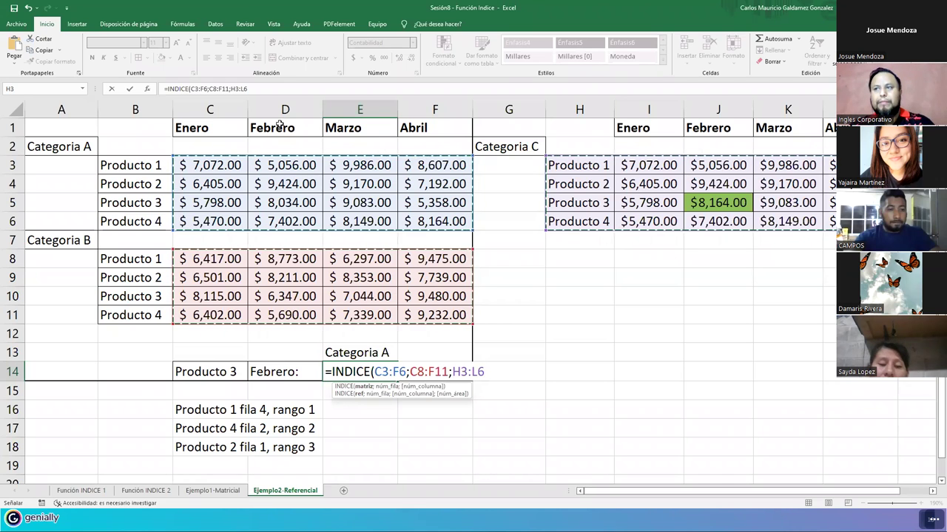
Remove all three ranges from the unfinished INDICE formula in E14, keeping only the function's opening.
key("BackSpace")
key("BackSpace")
key("BackSpace")
key("BackSpace")
key("BackSpace")
key("BackSpace")
key("BackSpace")
key("BackSpace")
key("BackSpace")
key("BackSpace")
key("BackSpace")
key("BackSpace")
key("BackSpace")
key("BackSpace")
key("BackSpace")
key("BackSpace")
key("BackSpace")
key("BackSpace")
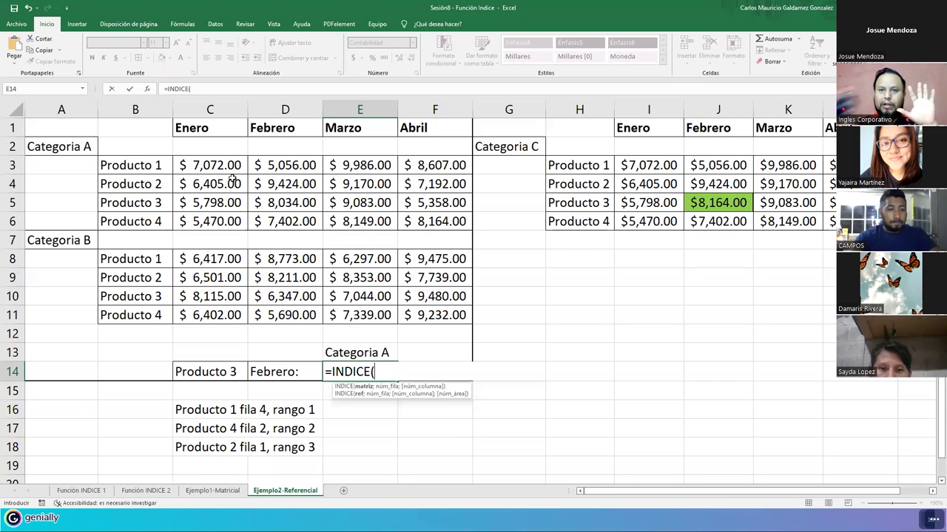
Add C3:F6, C8:F11 and H3:L6 again as the ranges of the INDICE formula in E14.
left_click_drag(226, 165, 428, 222)
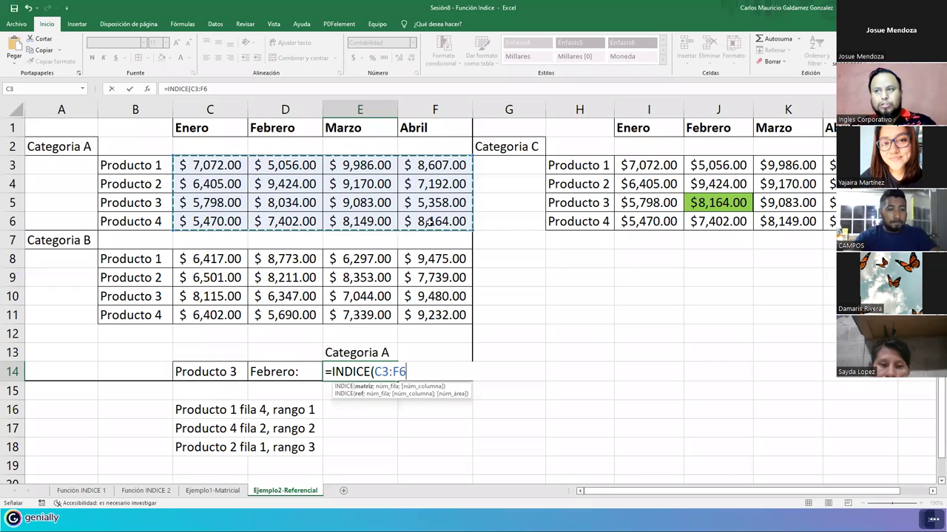
type(";")
left_click_drag(198, 261, 399, 314)
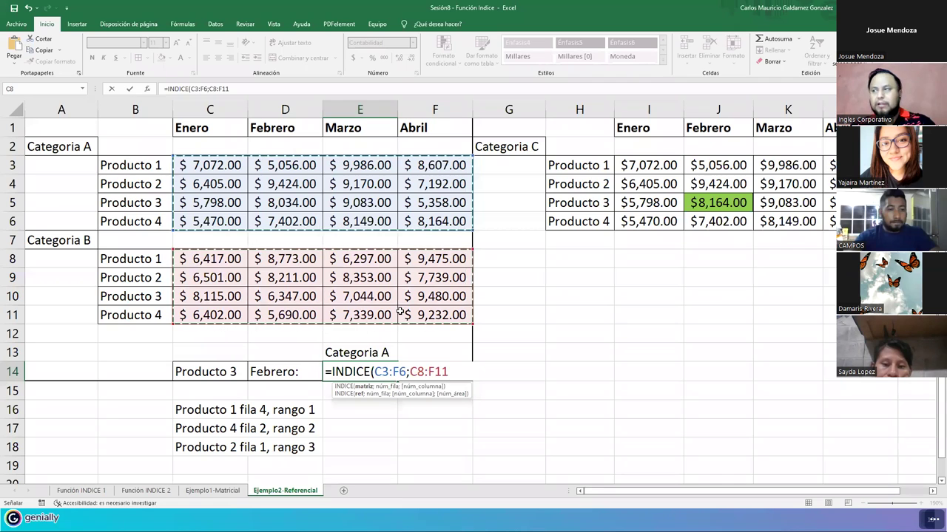
type(";")
left_click_drag(586, 169, 841, 230)
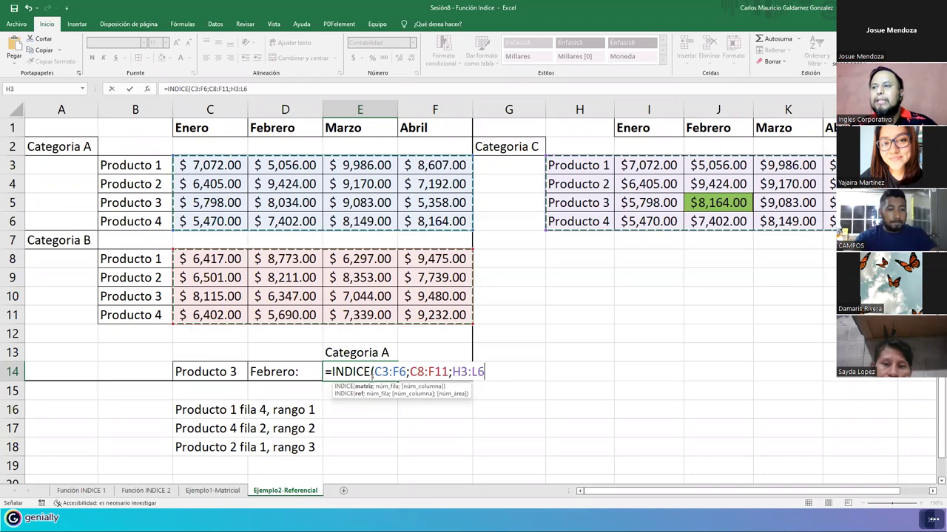
Highlight the formula's first range, discard the unfinished formula, and point out the practice prompts in C16:C18.
left_click(359, 394)
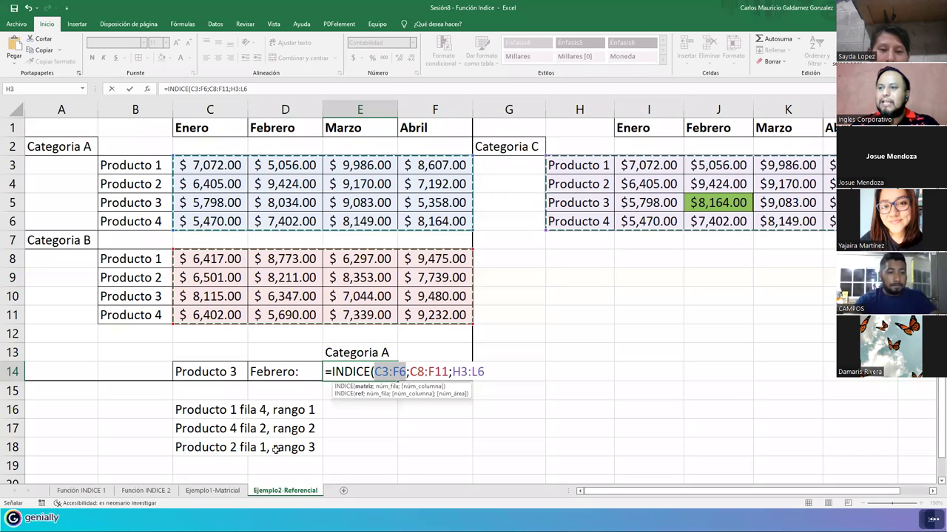
left_click(192, 410)
left_click_drag(192, 409, 197, 451)
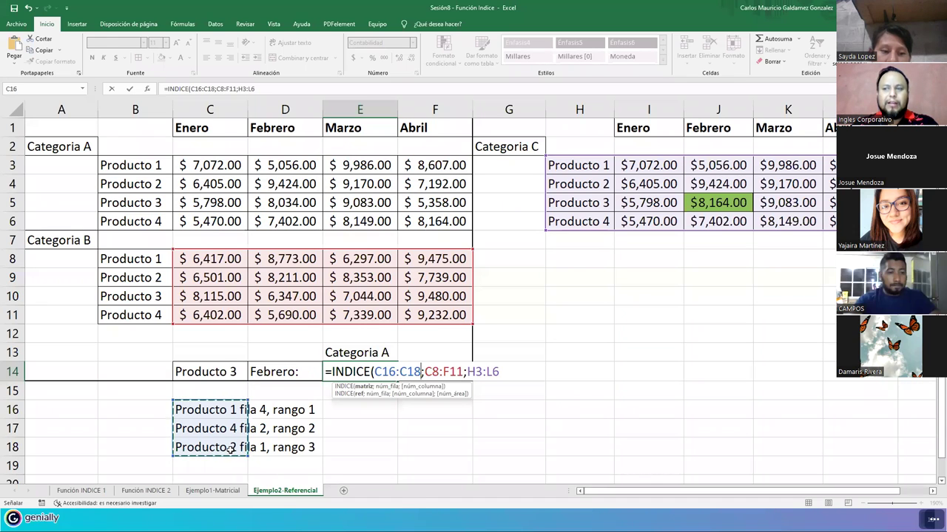
key("Escape")
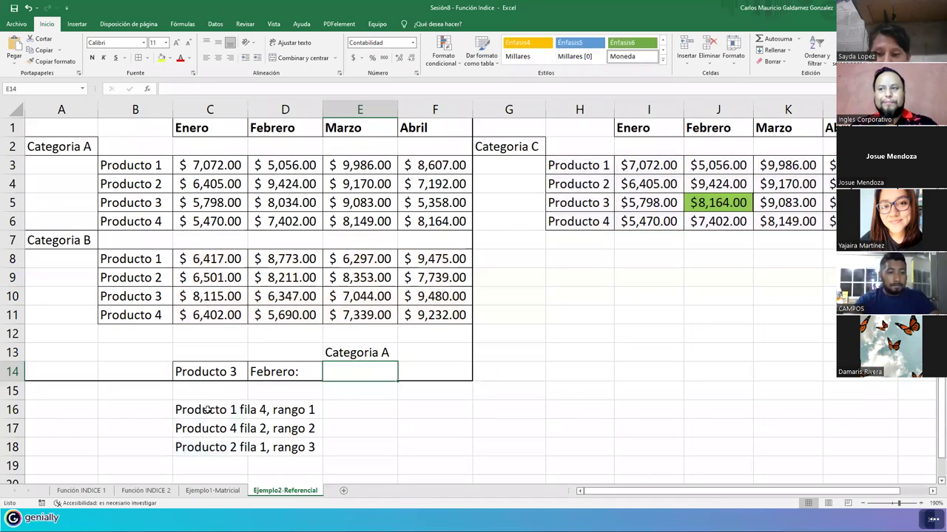
left_click_drag(208, 410, 211, 448)
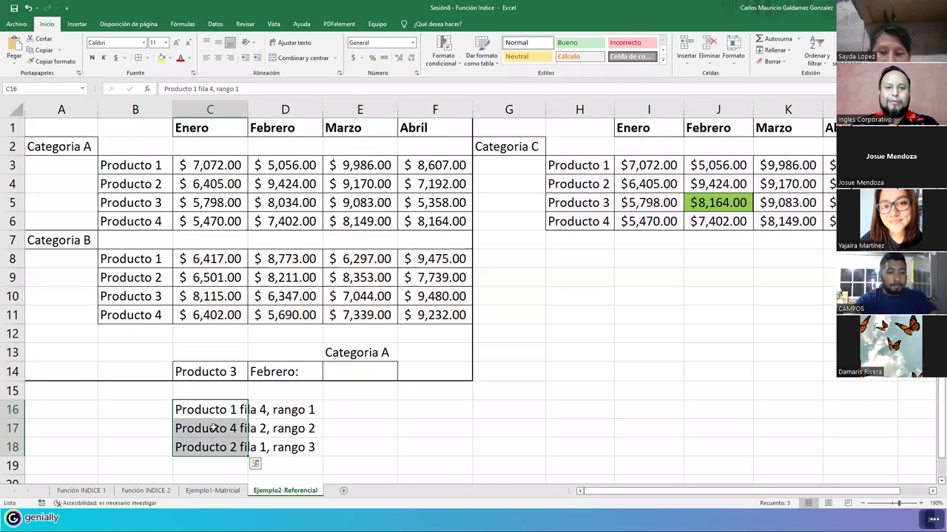
left_click(211, 429)
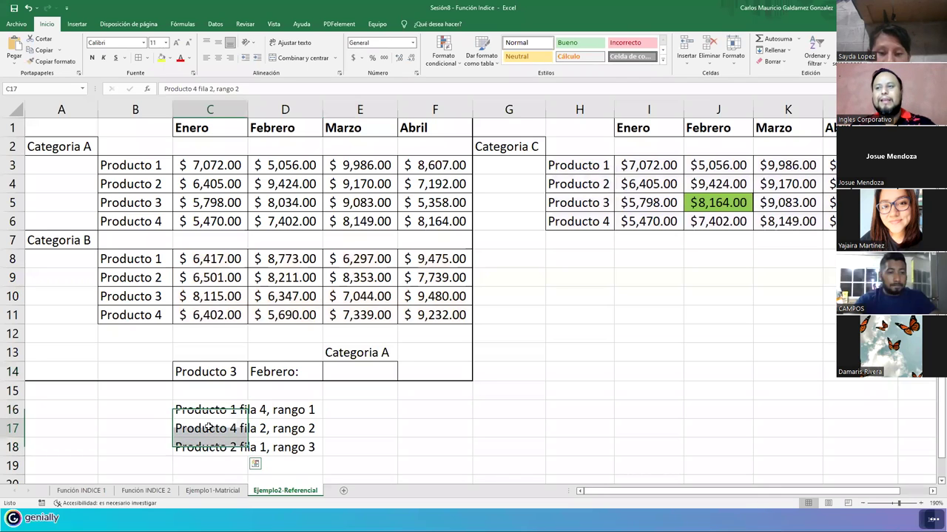
Undo the category label change in E13 and redo it as Categoria A.
left_click(364, 371)
key("ctrl+z")
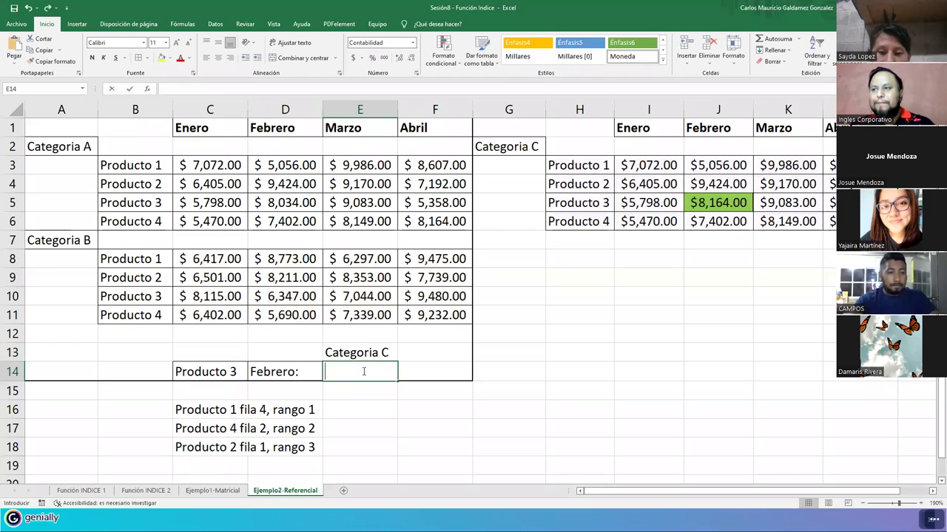
key("Escape")
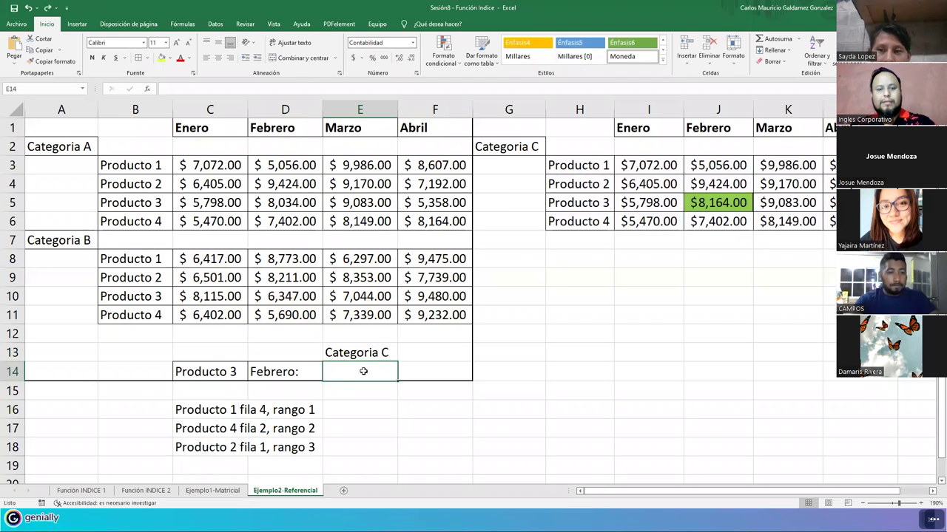
key("ctrl+y")
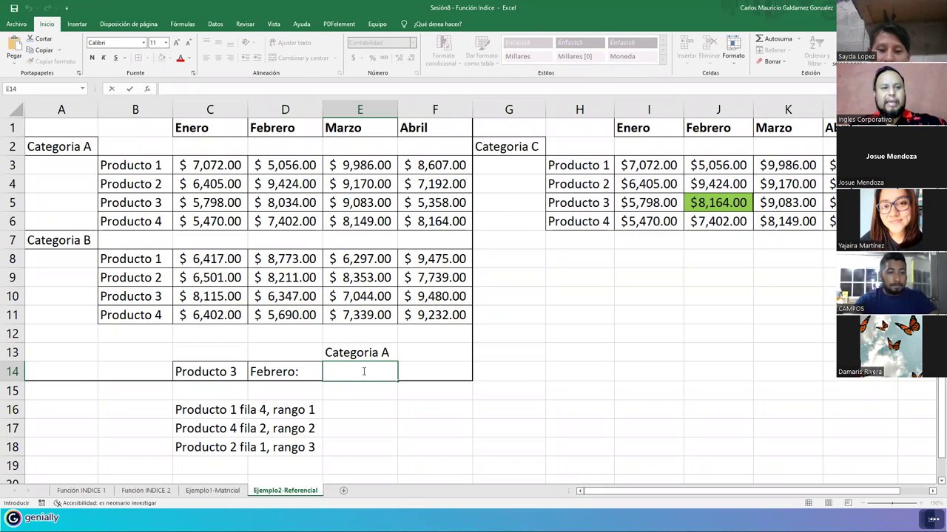
Begin the INDICE formula in E14 again, referencing the category tables with C3:F6, C8:F11 and H3:L6.
type("=")
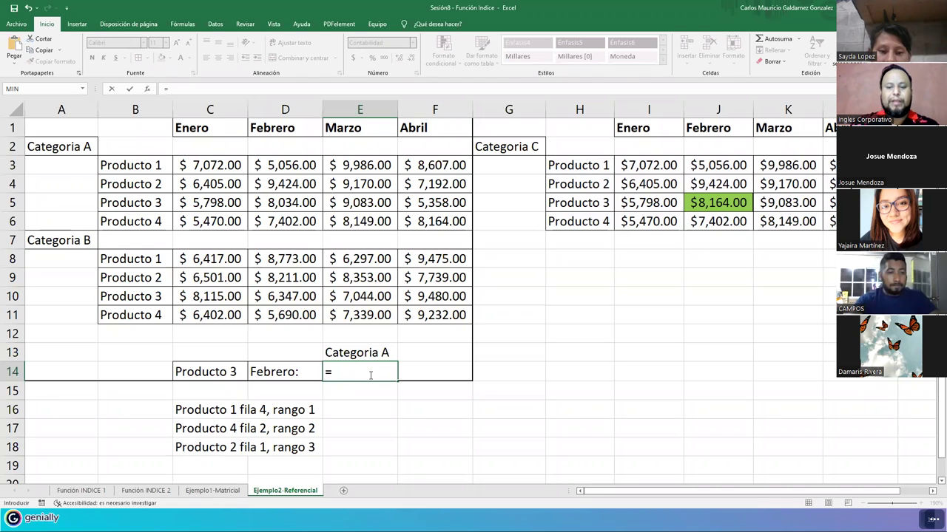
type("ind")
key("Tab")
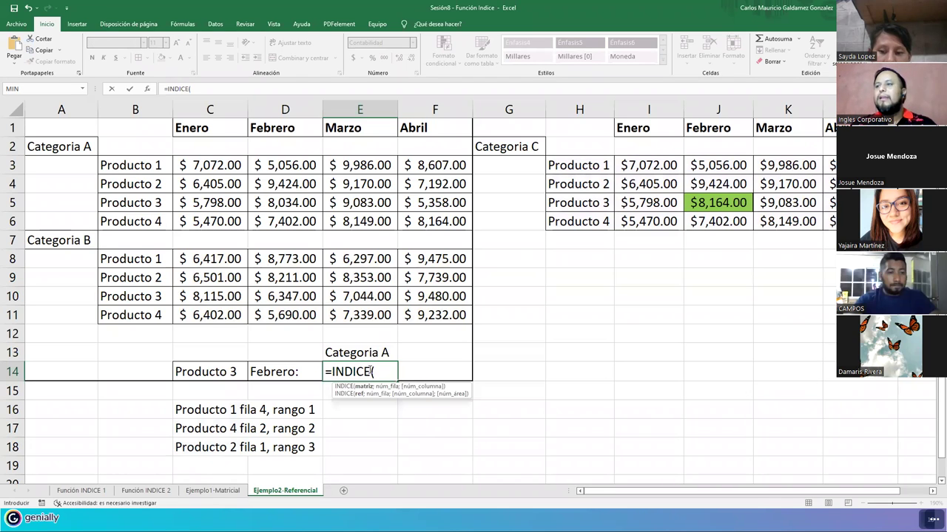
left_click_drag(213, 169, 464, 222)
type(";")
left_click_drag(214, 258, 414, 316)
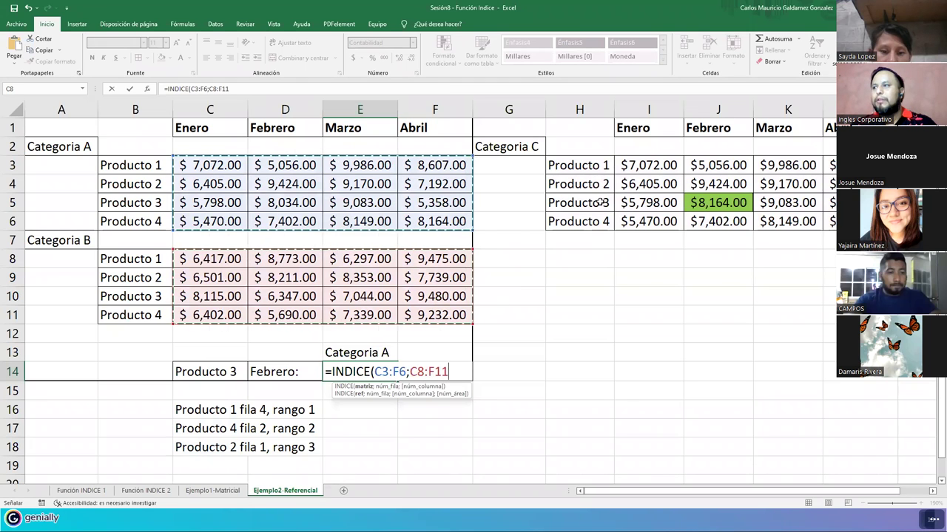
type(";")
left_click_drag(587, 164, 843, 221)
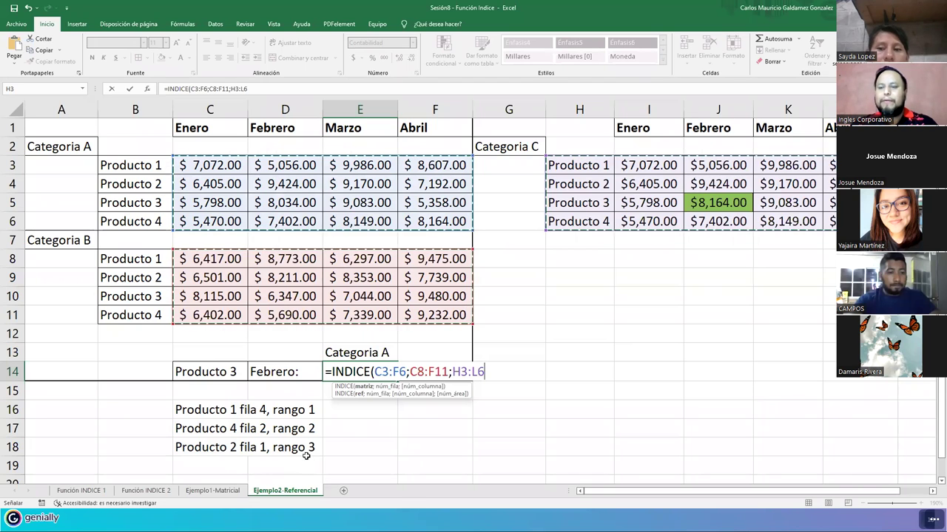
Add row 3, column 2 and area 1 to the INDICE formula in E14 and try to enter it.
type(";")
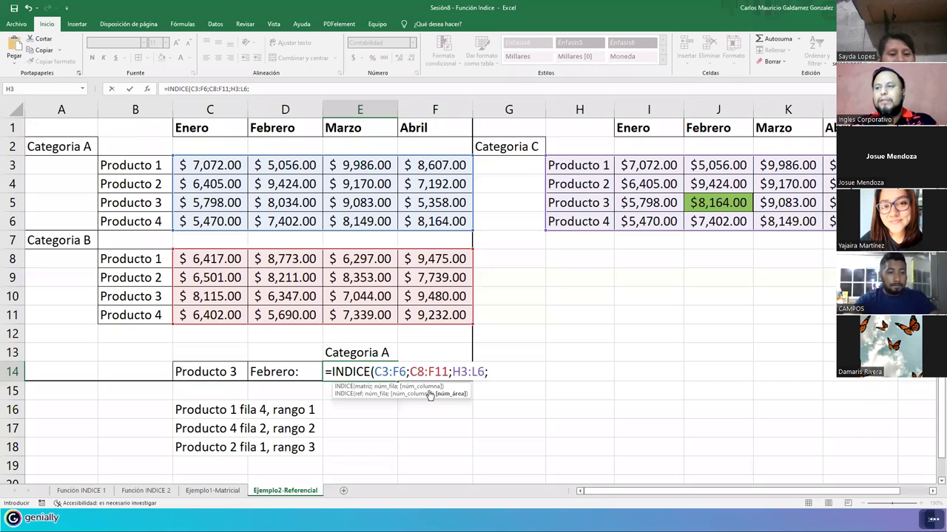
type("3,2")
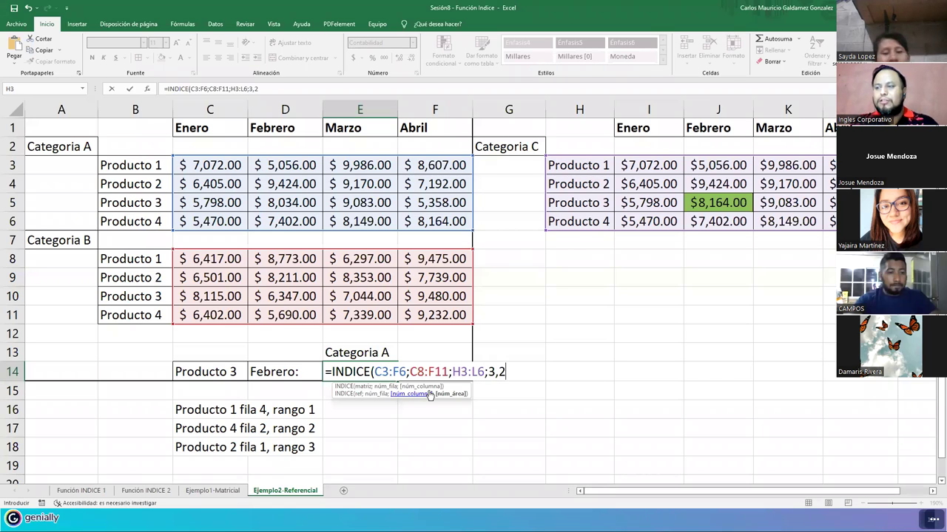
key("BackSpace")
key("BackSpace")
type(";2;")
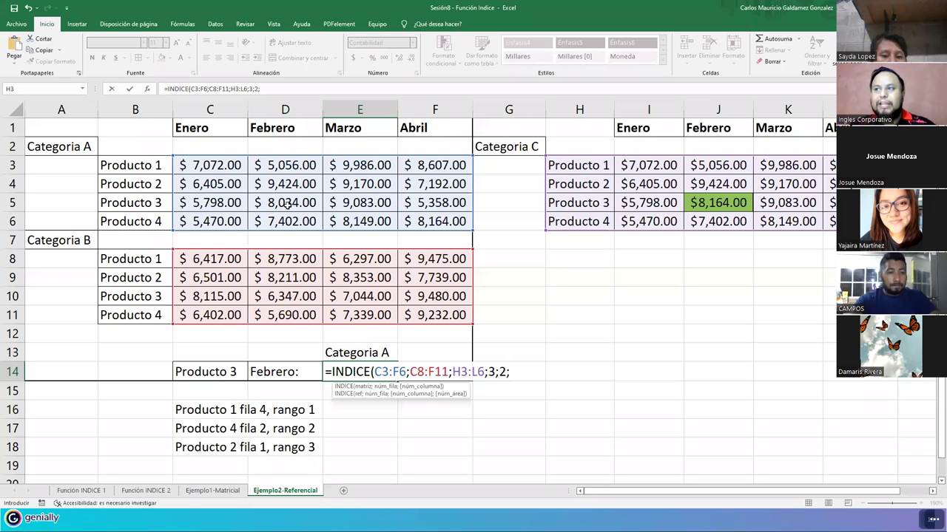
left_click(392, 372)
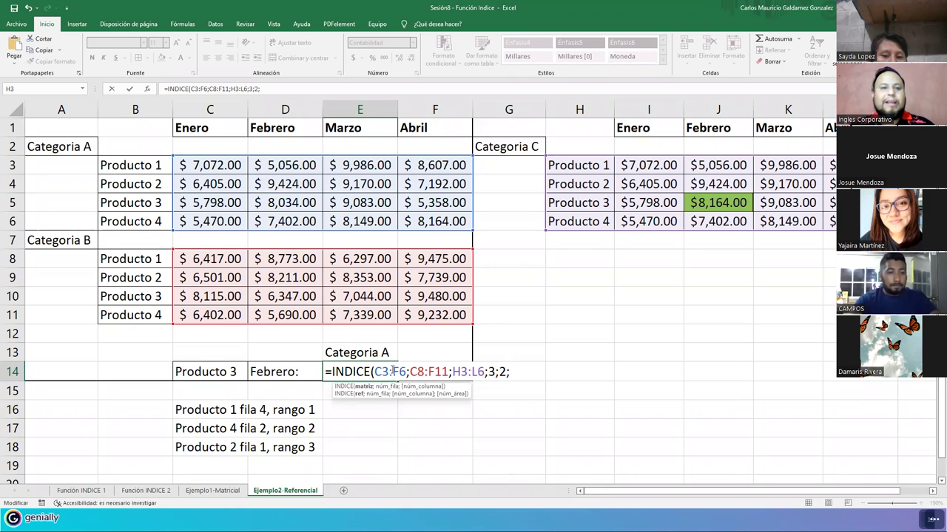
left_click(513, 373)
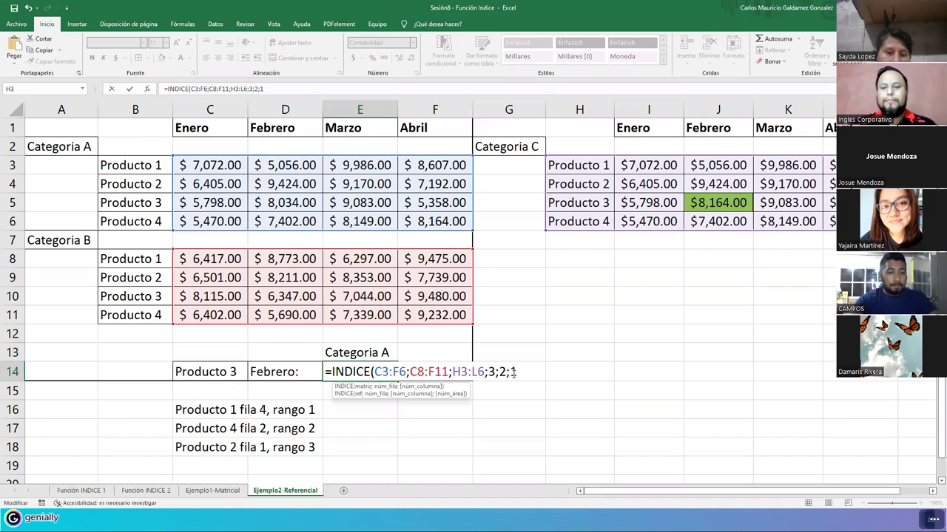
key("End")
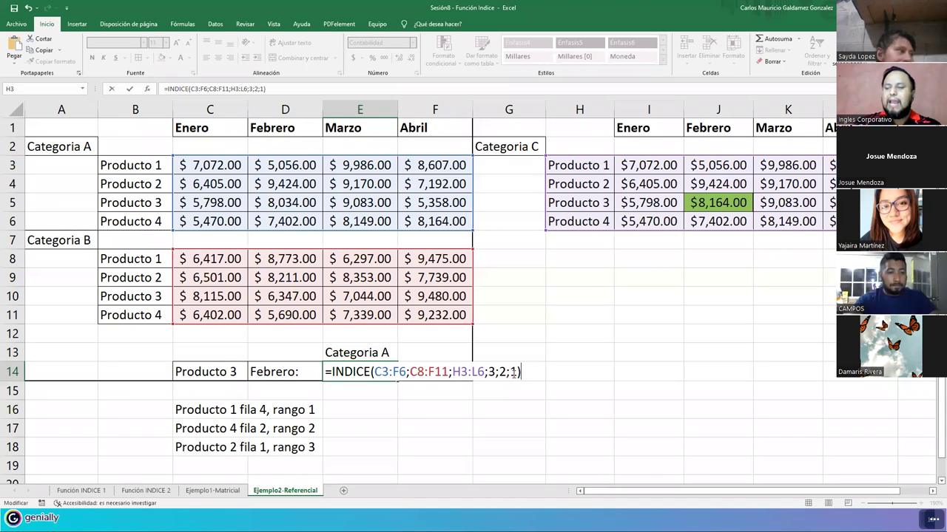
key("Return")
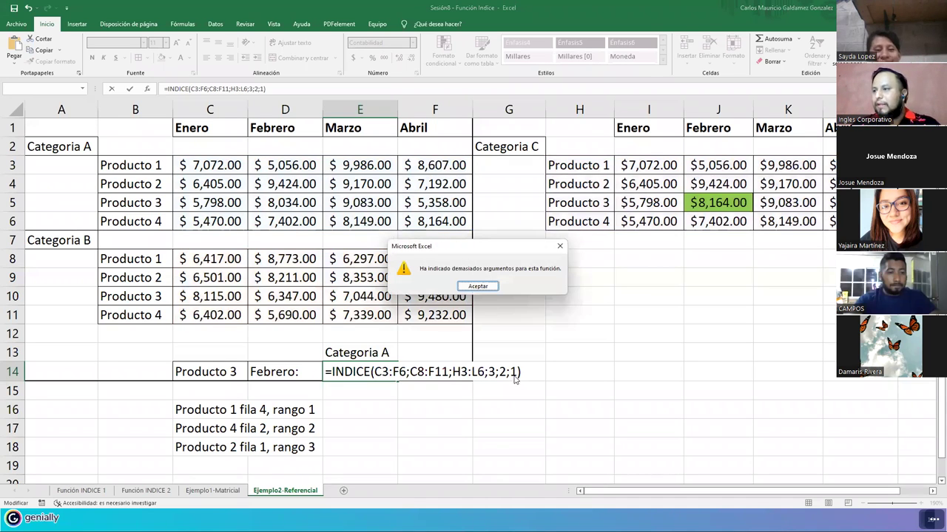
key("Return")
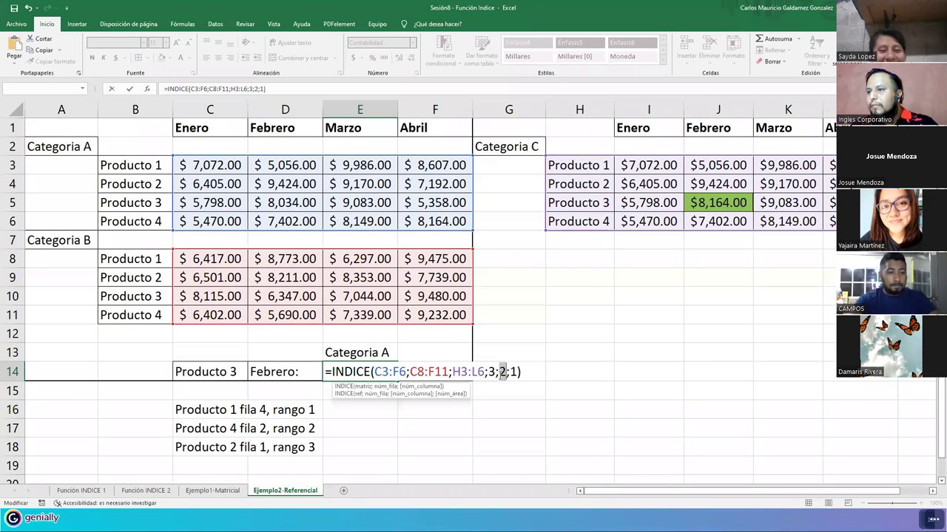
Enclose the three ranges C3:F6;C8:F11;H3:L6 in their own parentheses and enter the INDICE formula in E14.
left_click(500, 372)
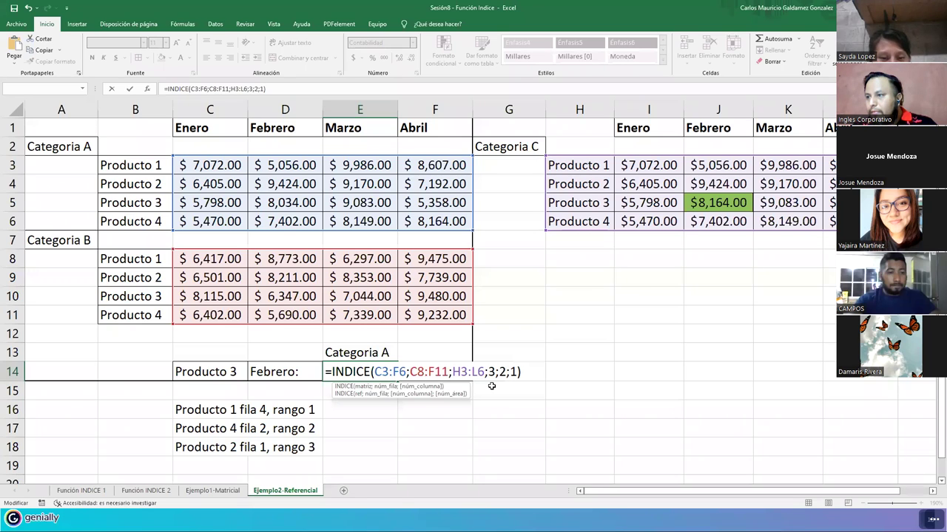
left_click(460, 372)
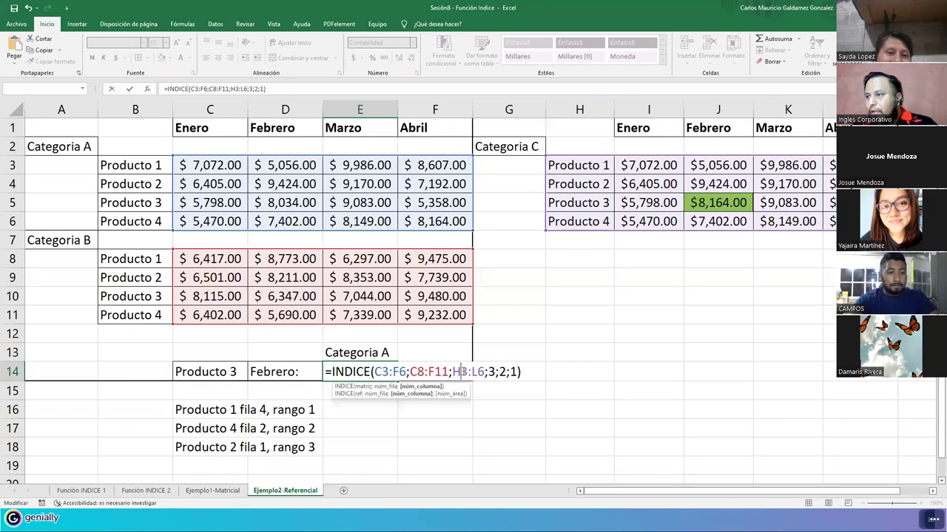
left_click(484, 371)
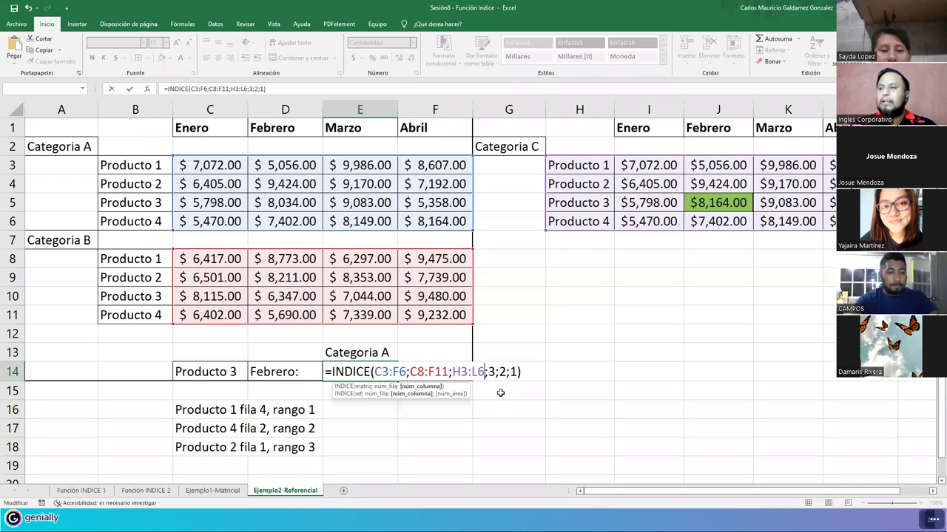
type(")")
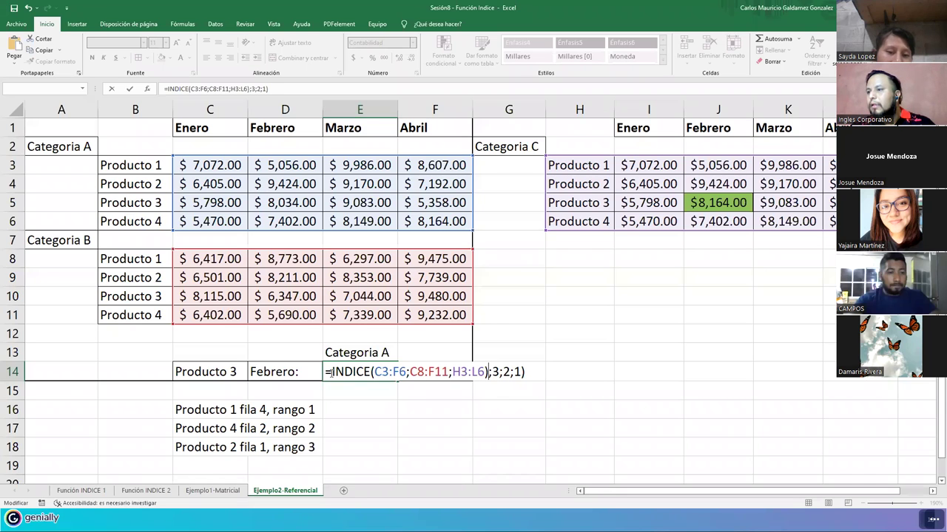
left_click(371, 372)
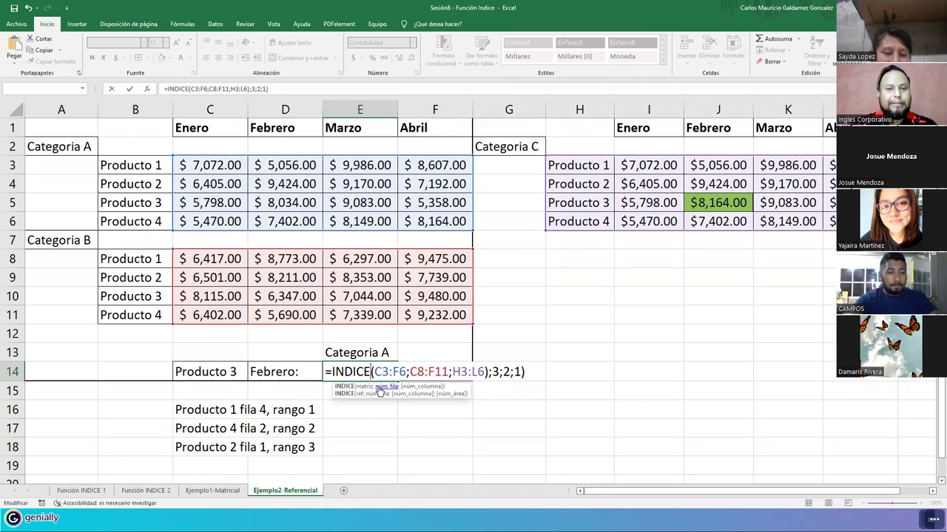
type("(")
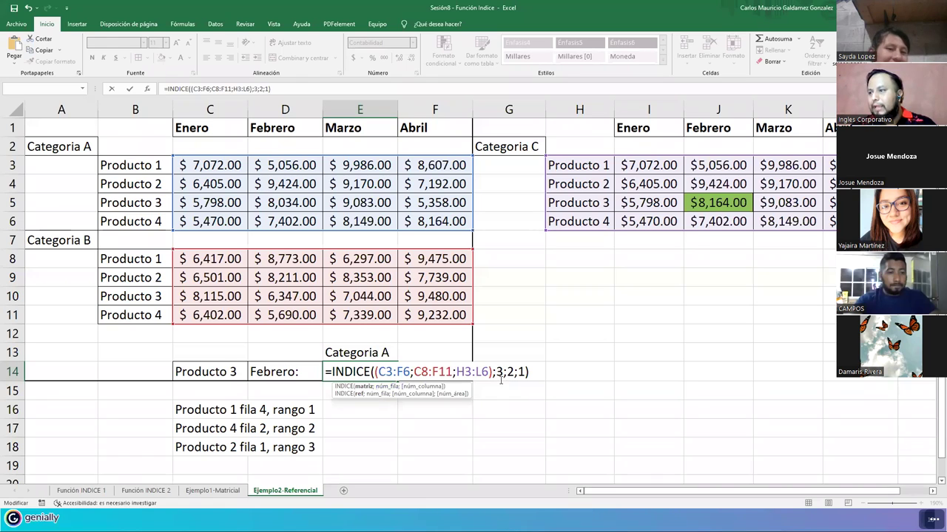
key("Return")
key("Up")
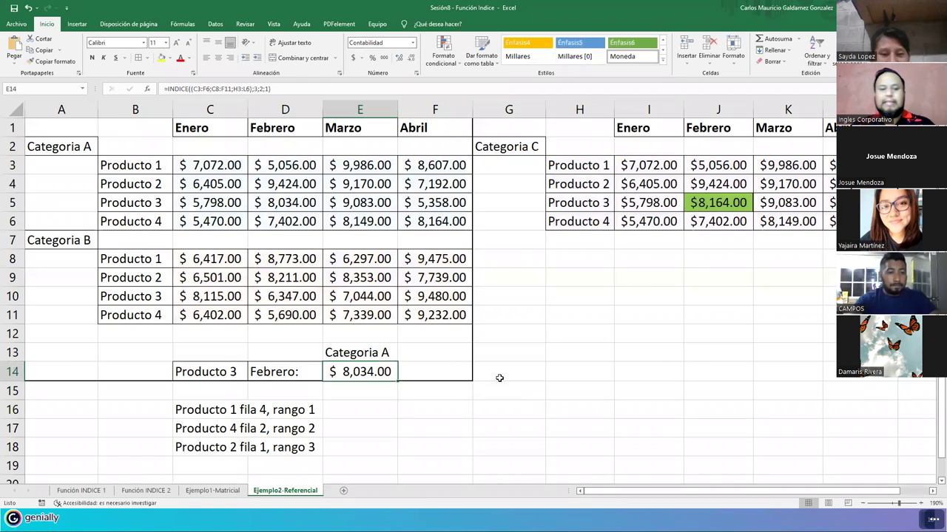
Try I3 as the start of the third range in E14's formula, and put H3 back.
key("F2")
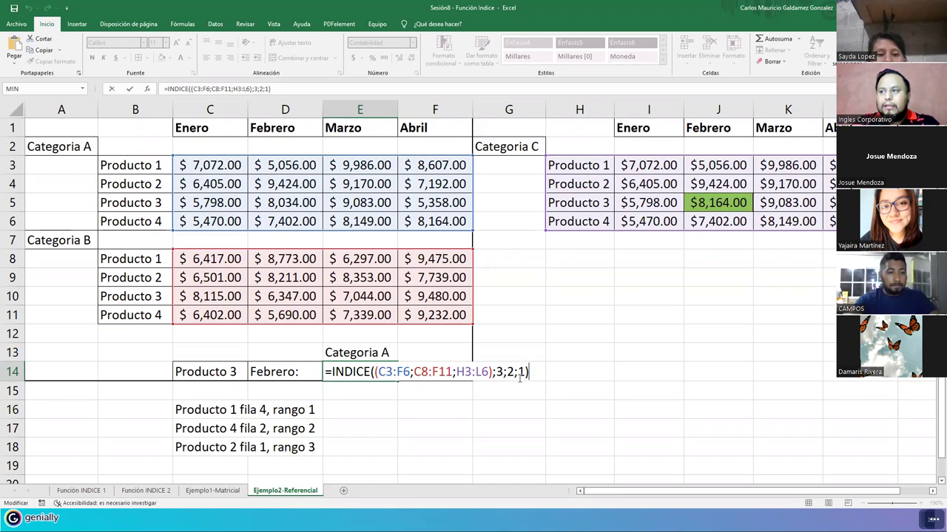
left_click(527, 371)
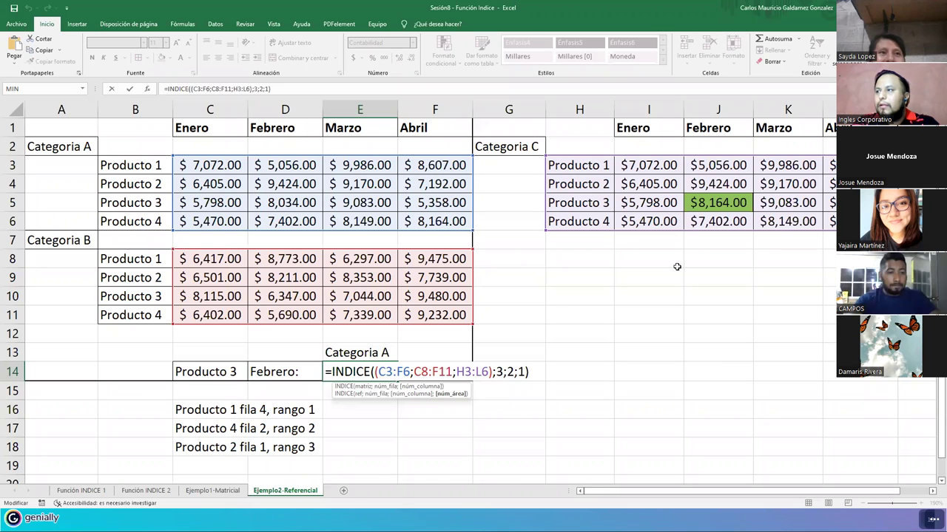
left_click(467, 372)
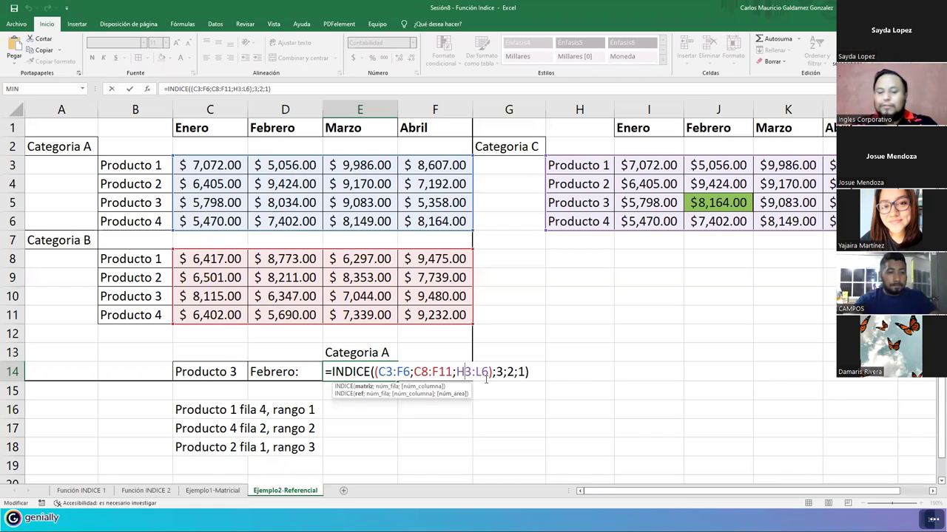
key("BackSpace")
type("I")
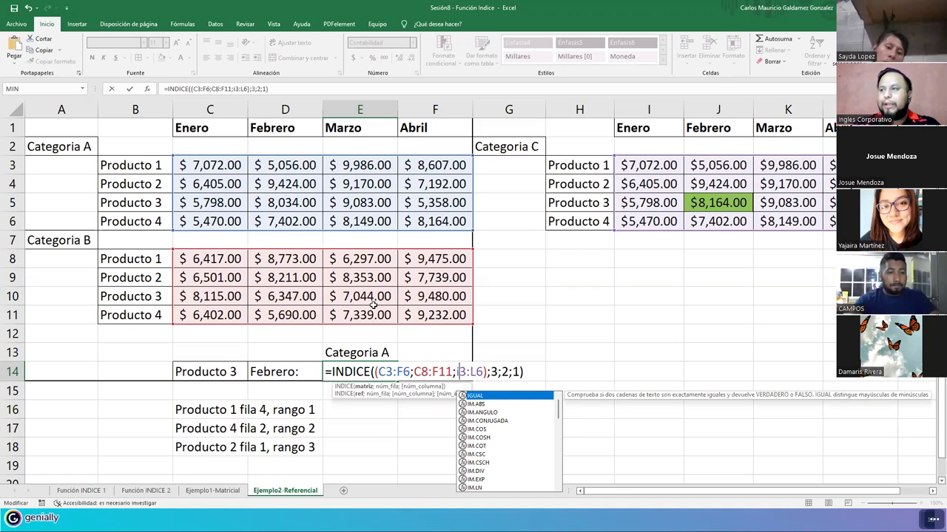
key("BackSpace")
type("h")
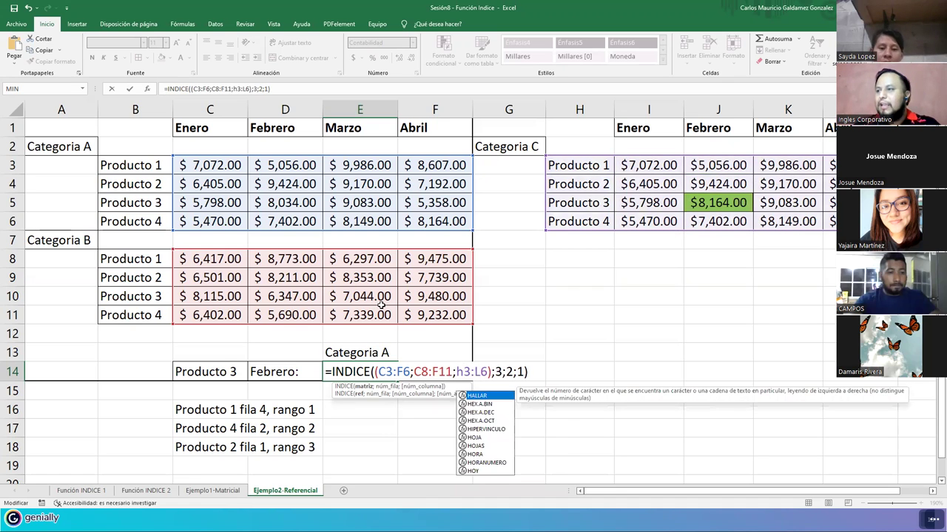
Set the area number of the INDICE formula in E14 to 3 and enter it.
left_click(520, 372)
key("Delete")
type("3")
key("ctrl+Return")
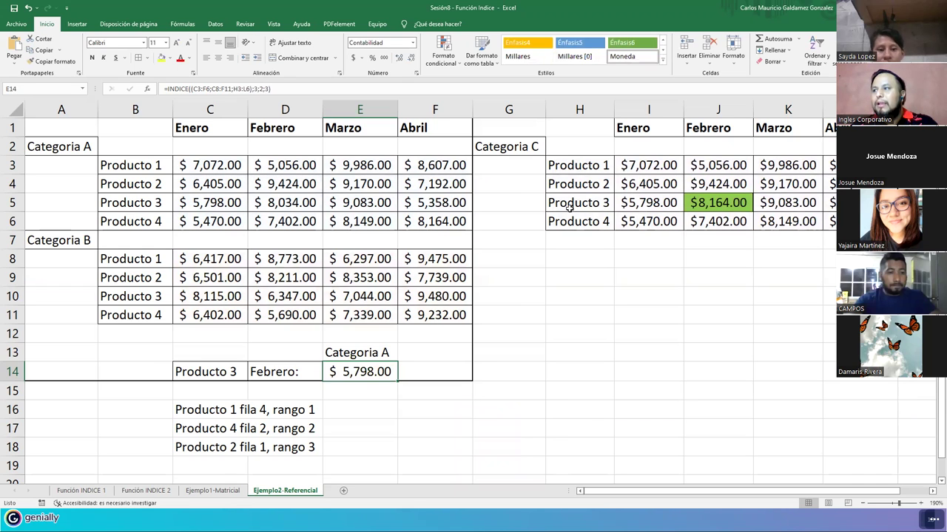
Compare the product names and Enero values of the Categoria C table with the lookup labels in C14 and D14.
left_click_drag(581, 166, 579, 220)
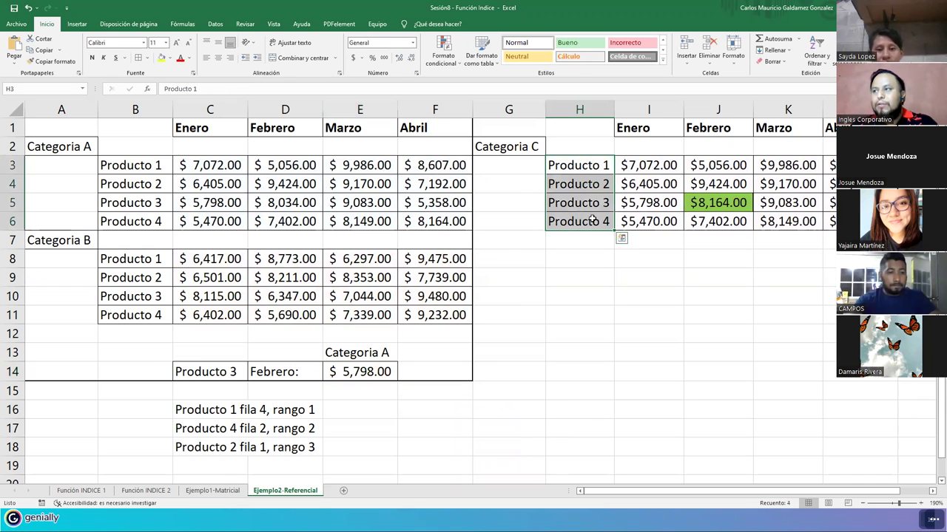
left_click_drag(644, 168, 644, 217)
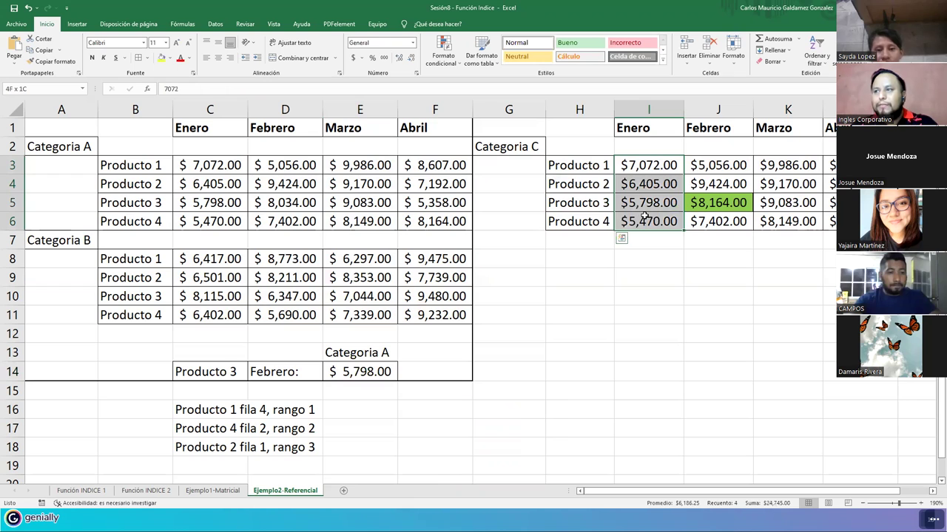
left_click(601, 201)
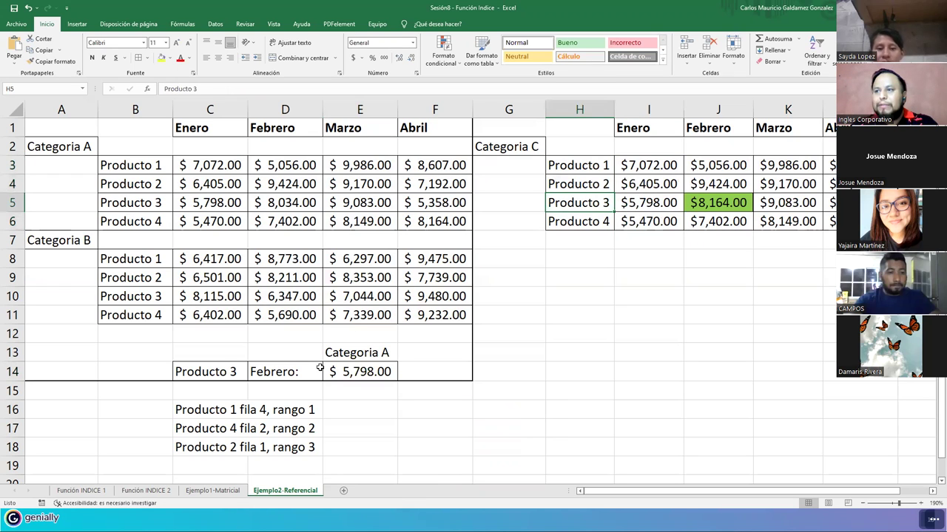
left_click(199, 374)
left_click(284, 377)
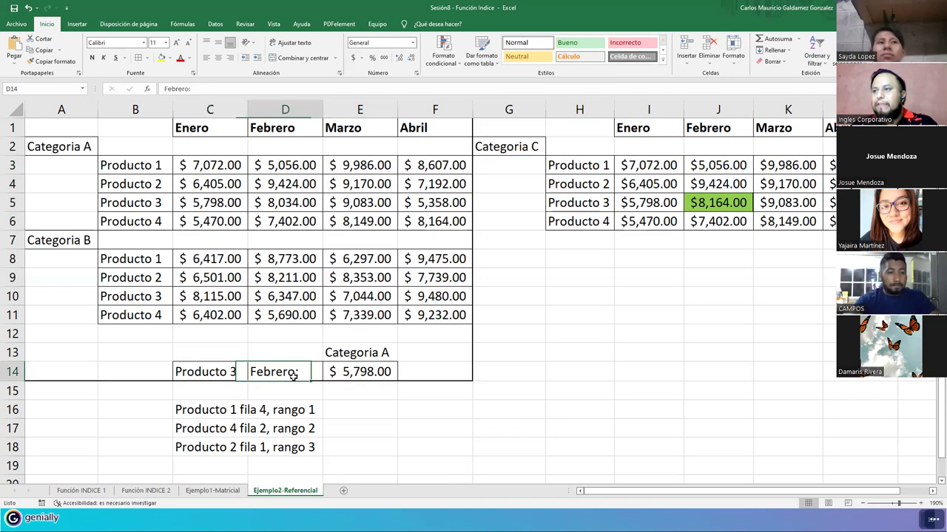
Change the category label in E13 to Categoria C.
left_click(378, 352)
double_click(389, 352)
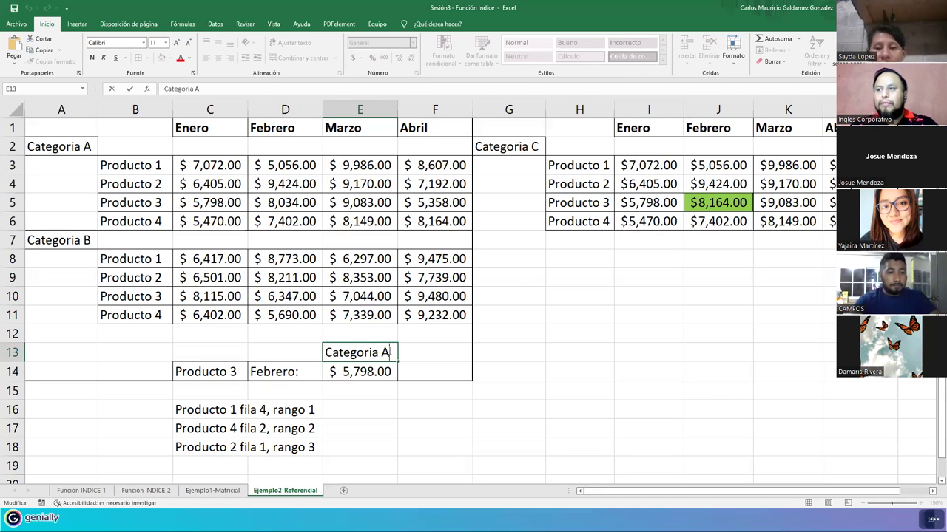
key("BackSpace")
type("C")
key("Return")
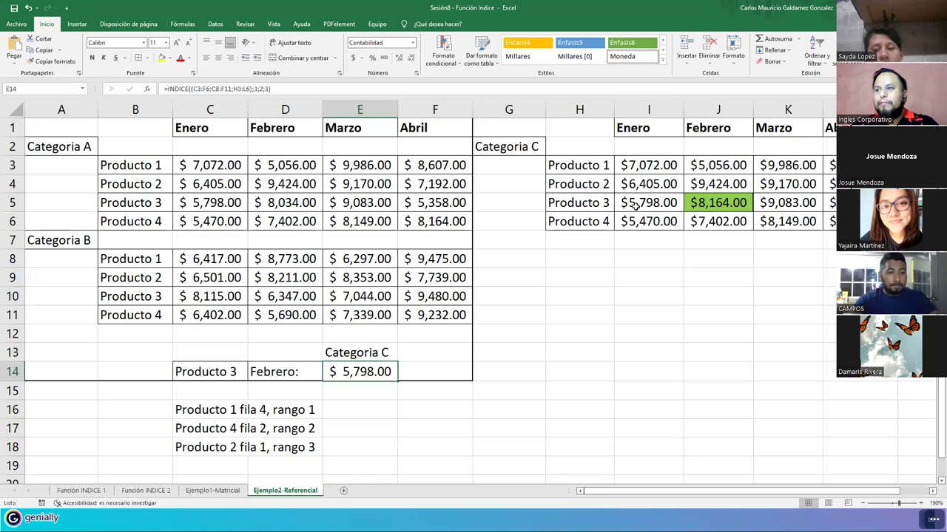
Check the Producto 3 Febrero value of Categoria C in J5, and undo the label and area number changes.
left_click(700, 204)
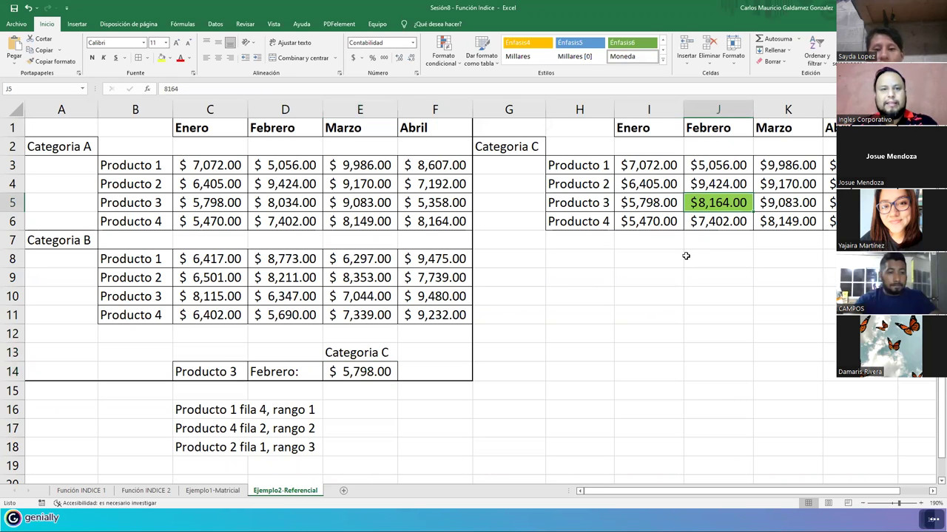
key("ctrl+z")
key("ctrl+z")
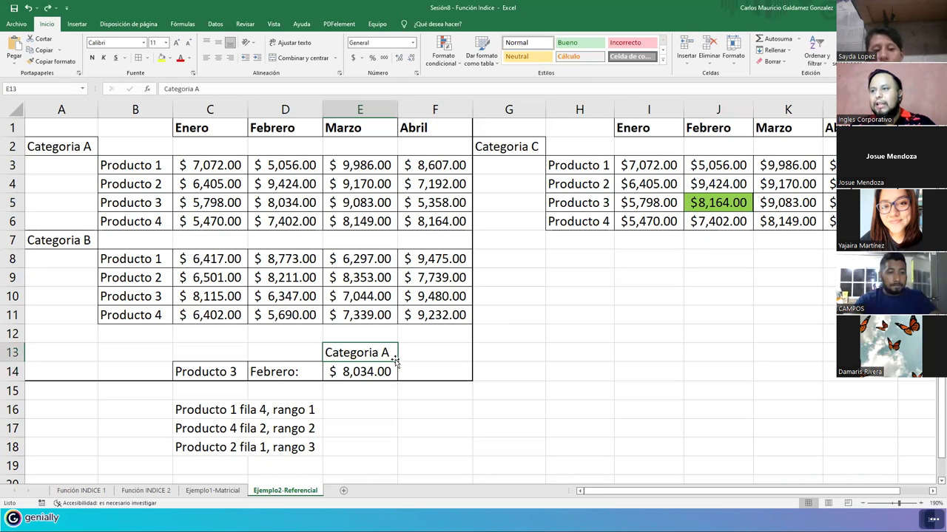
Change the third range of the INDICE formula in E14 to I3:L6.
double_click(361, 376)
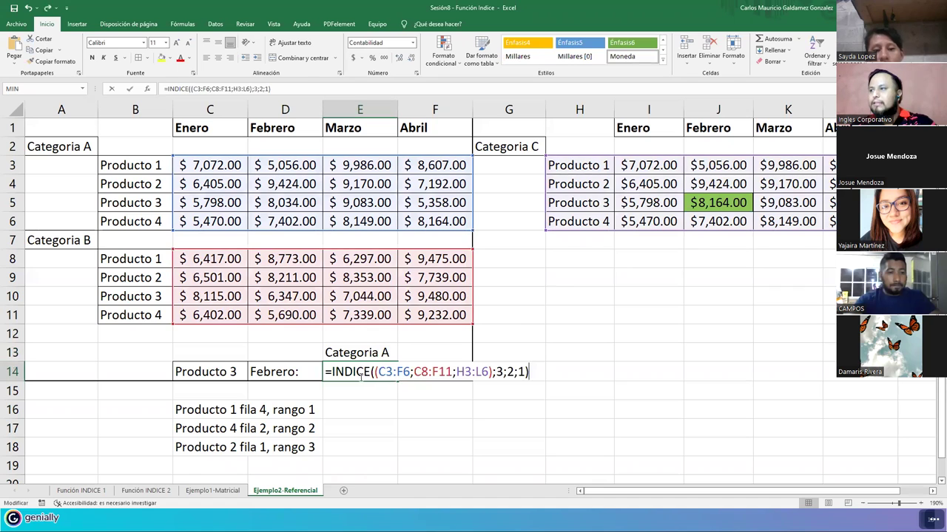
left_click(464, 373)
key("BackSpace")
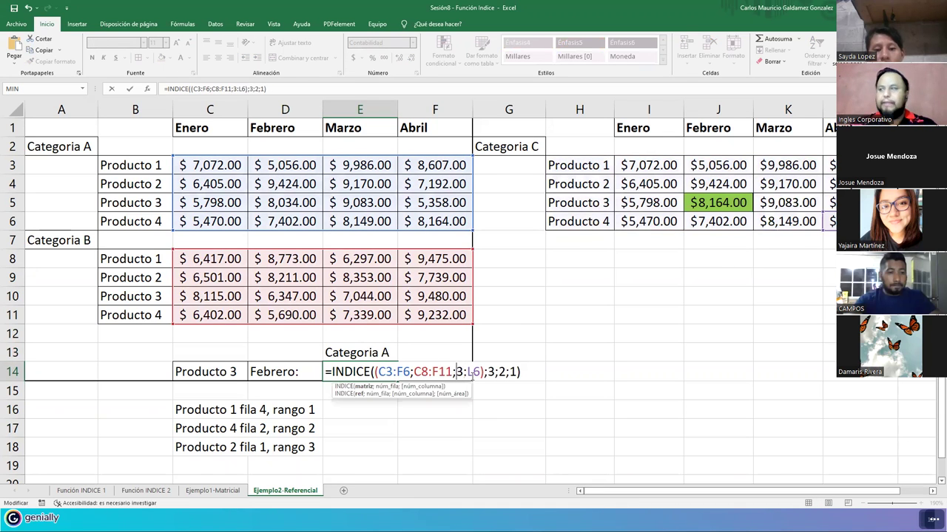
type("I")
key("Return")
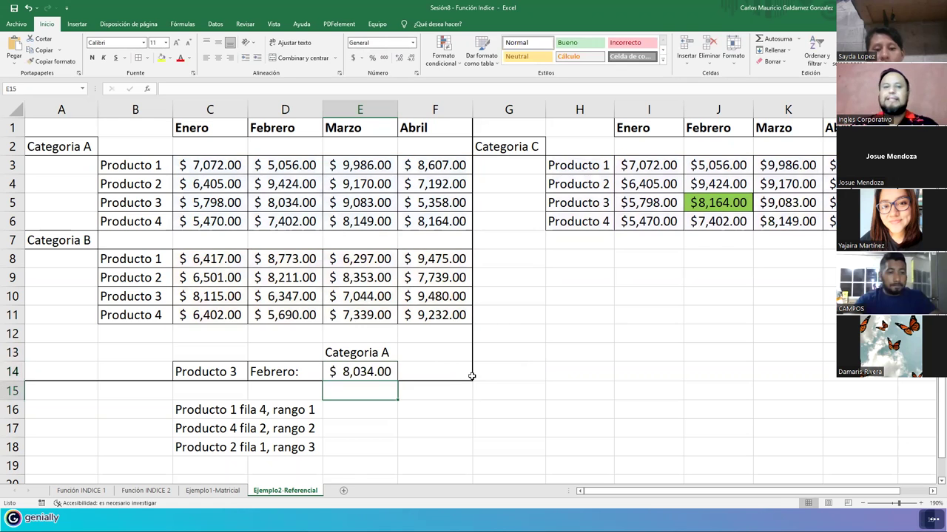
Examine the three ranges and the row, column and area arguments of the INDICE formula in E14.
left_click(372, 372)
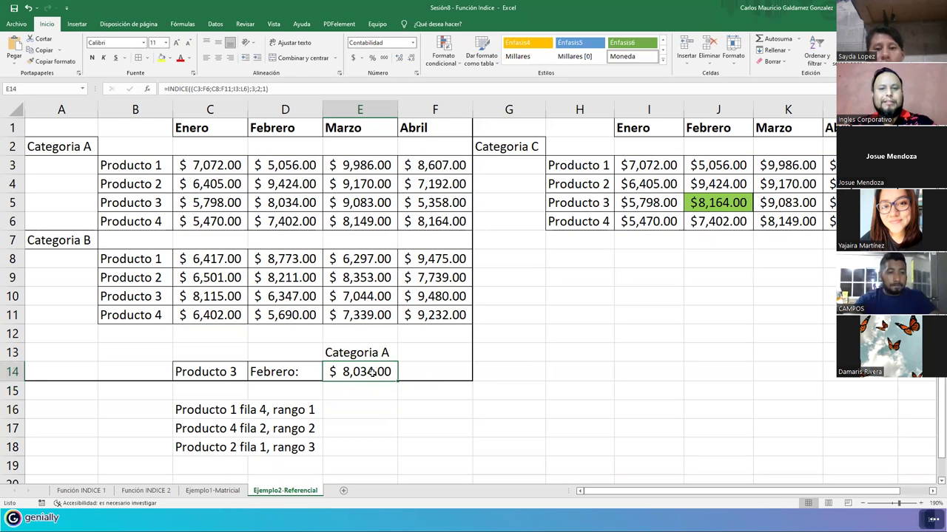
double_click(372, 372)
key("End")
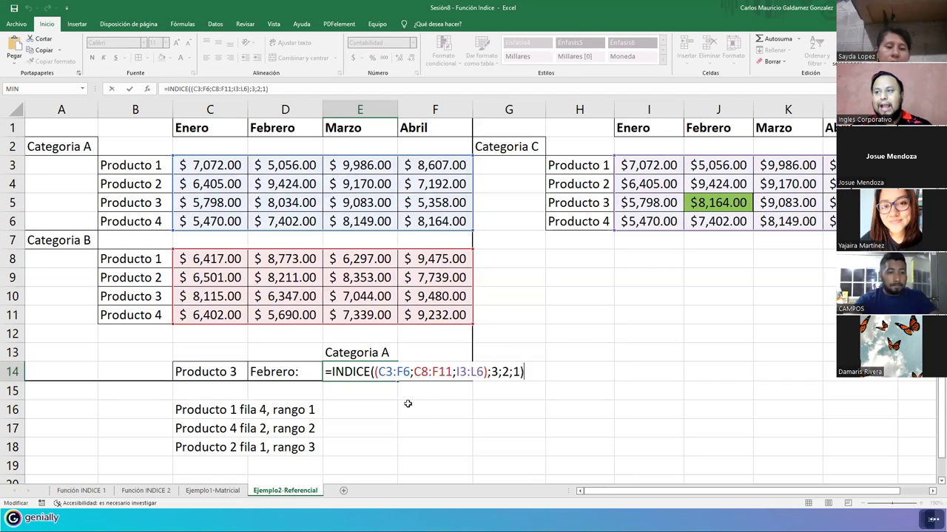
left_click(511, 372)
left_click(515, 372)
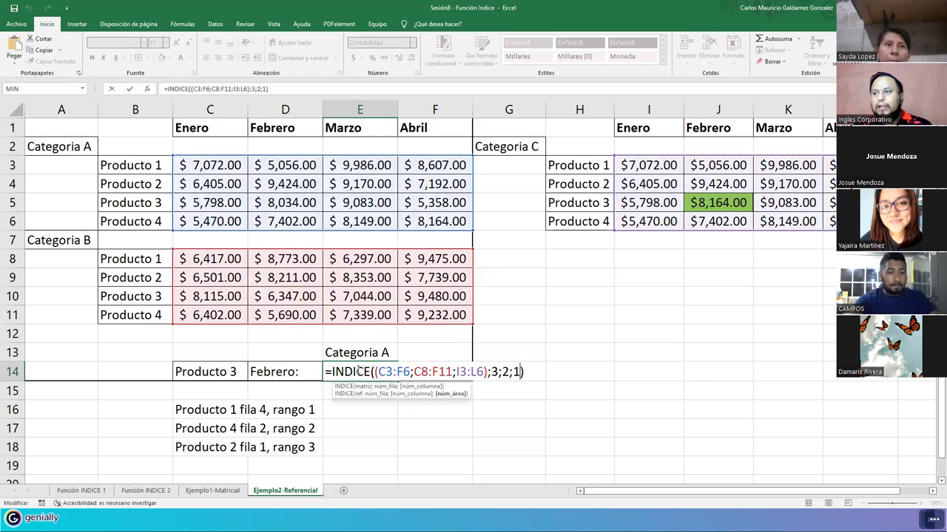
Change the lookup labels to Producto 4 in C14 and Marzo in D14.
left_click(212, 374)
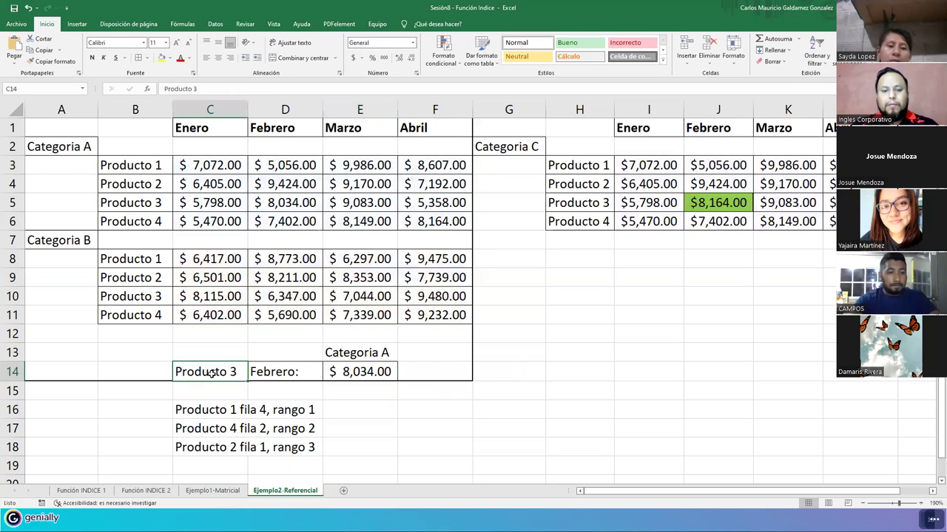
type("Producto 4")
key("Tab")
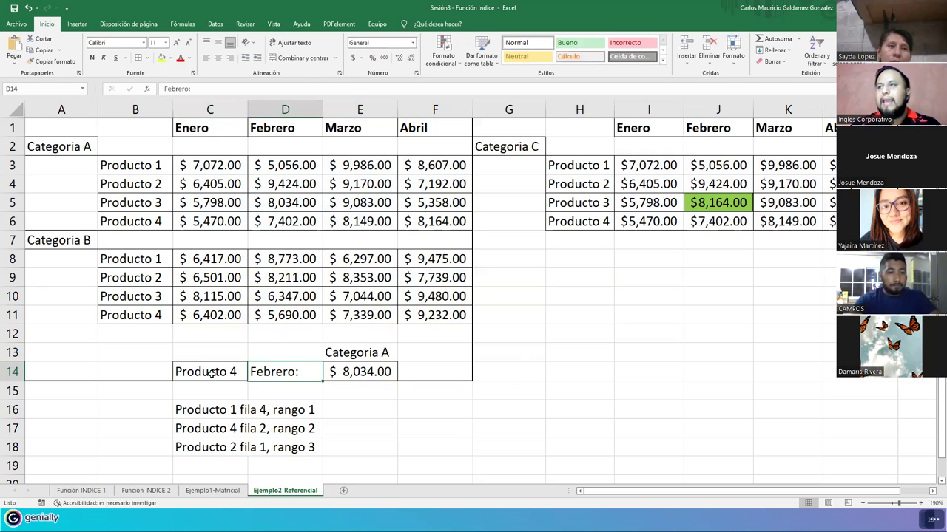
type("Marzo")
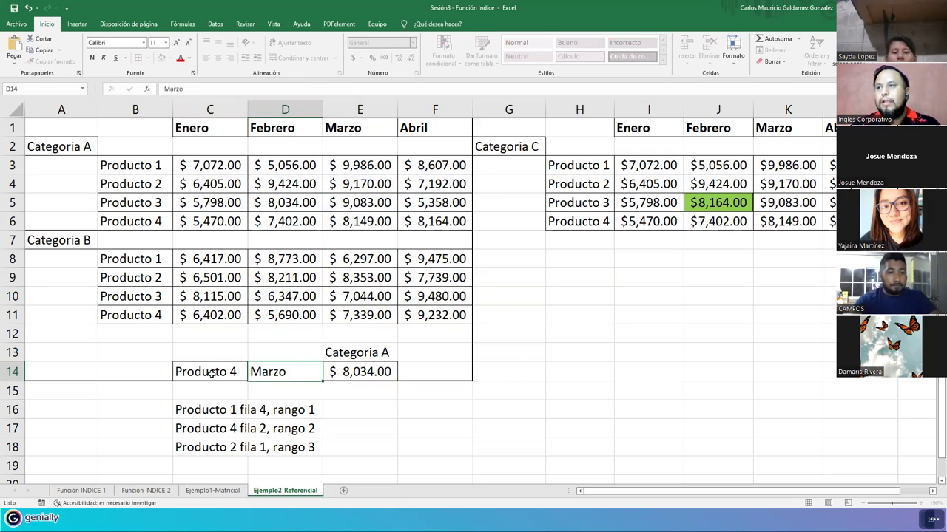
key("Page_Down")
type("=")
key("Page_Up")
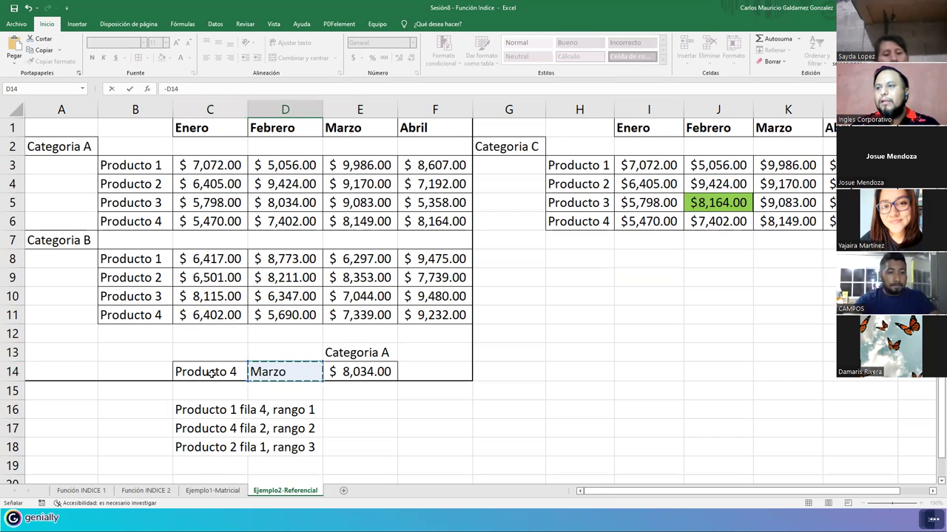
key("Right")
key("Up")
key("Escape")
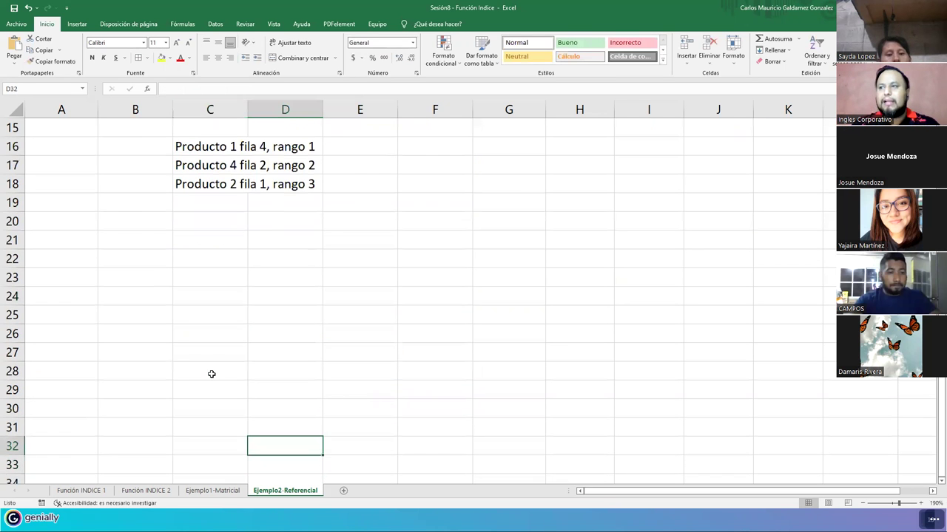
Change the category label in E13 to Categoria C.
key("Page_Up")
key("Right")
key("F2")
key("BackSpace")
type("C")
key("Return")
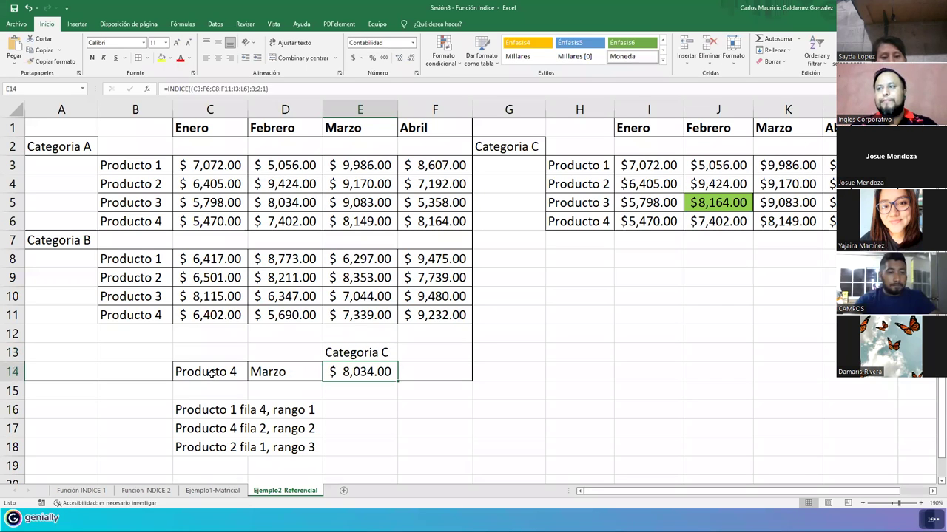
Set the INDICE formula in E14 to row 4, column 3 and area 3.
key("F2")
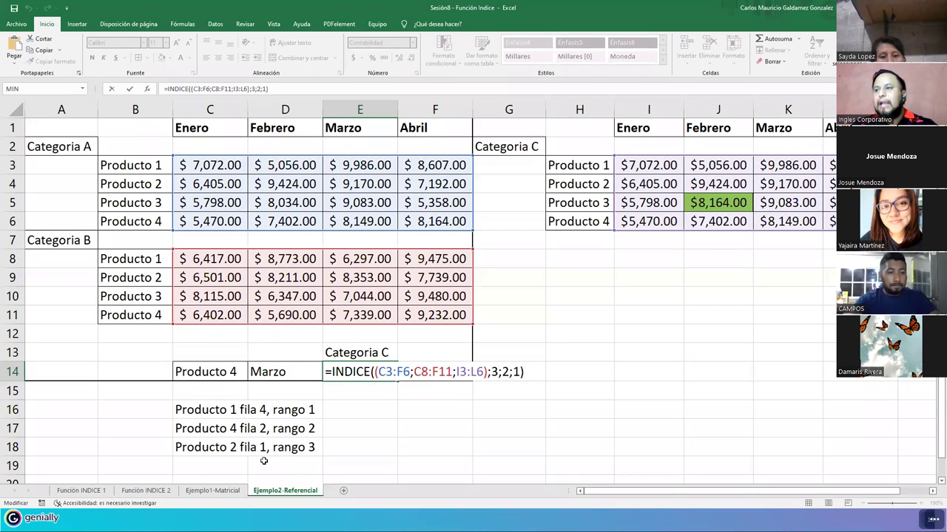
left_click(495, 372)
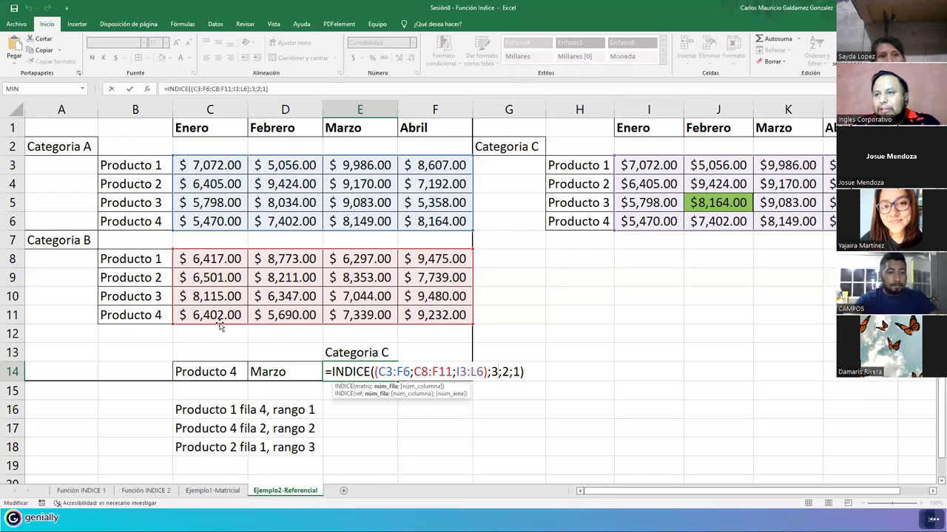
key("BackSpace")
type("4")
key("Right")
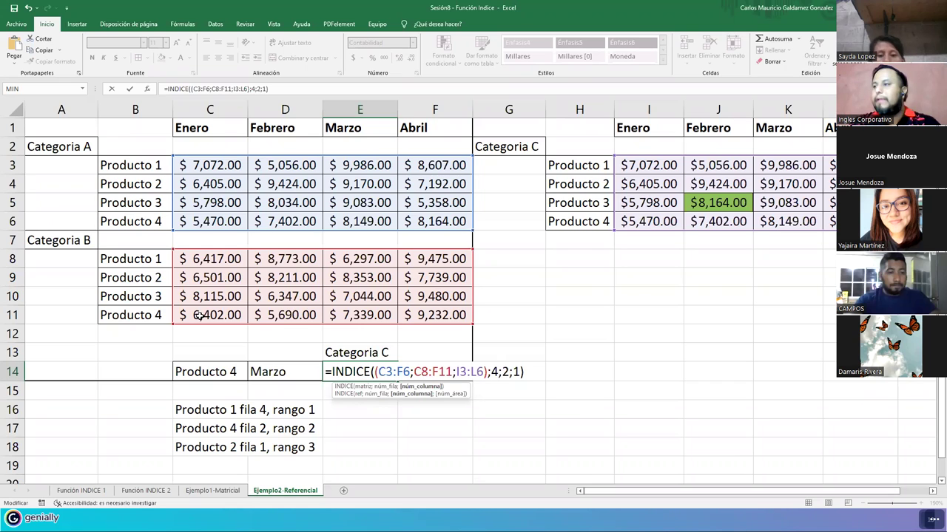
key("Delete")
type("3")
key("Right")
key("Delete")
type("3")
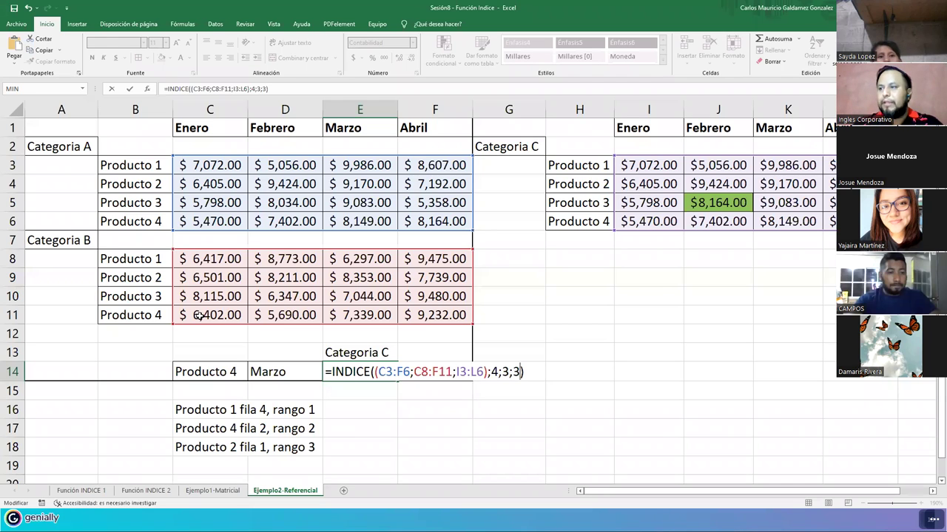
key("ctrl+Return")
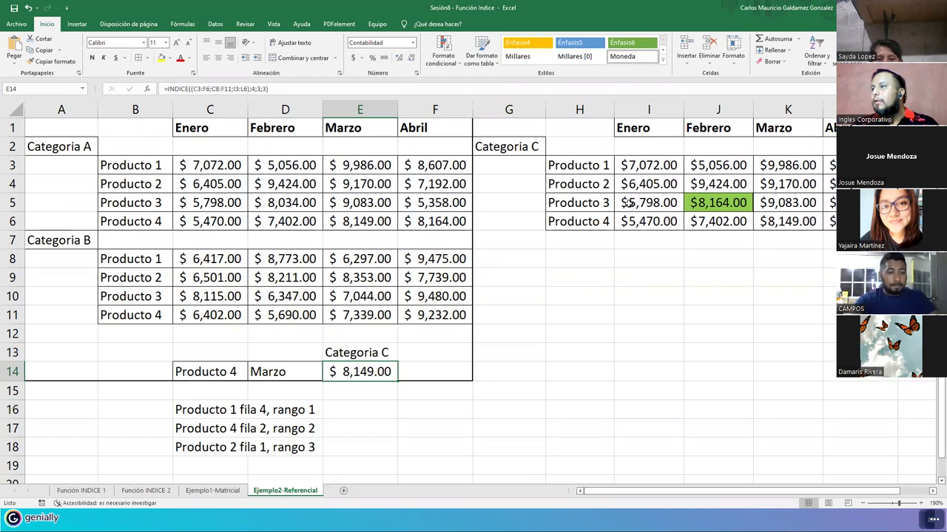
Compare the E14 result with the intersection of row 5 and the Marzo column of Categoria C.
left_click(787, 110)
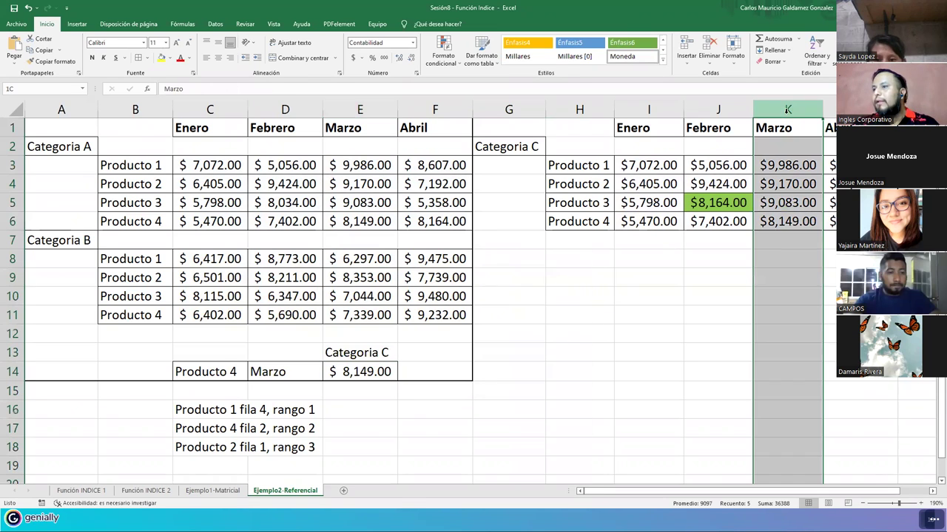
left_click(12, 203, "ctrl")
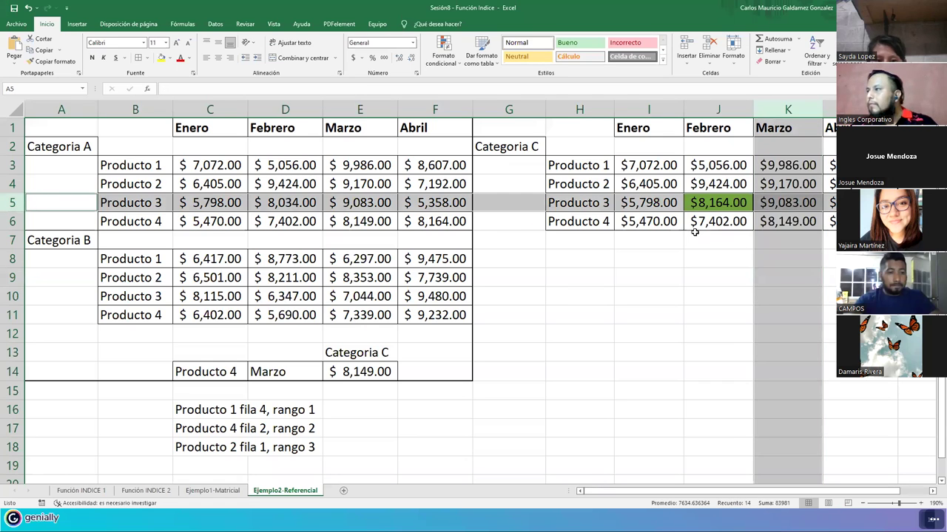
left_click(349, 371)
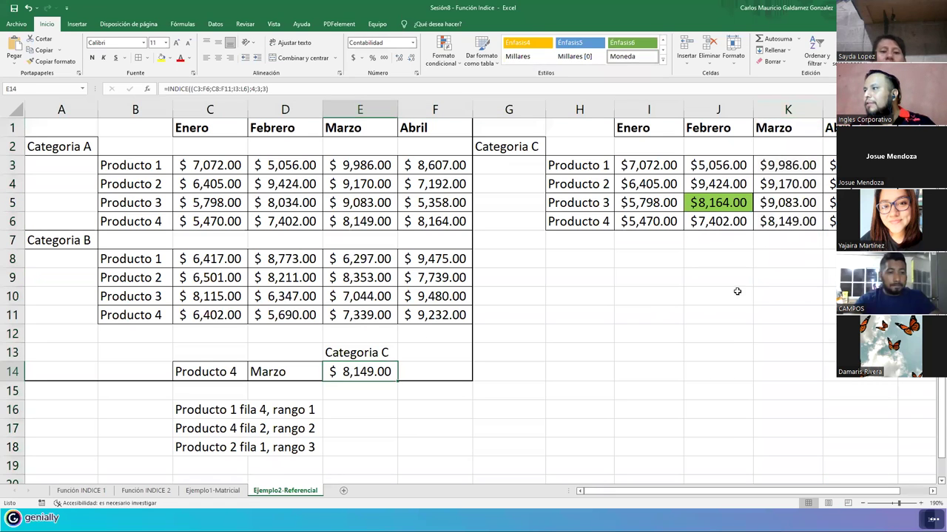
left_click(786, 110)
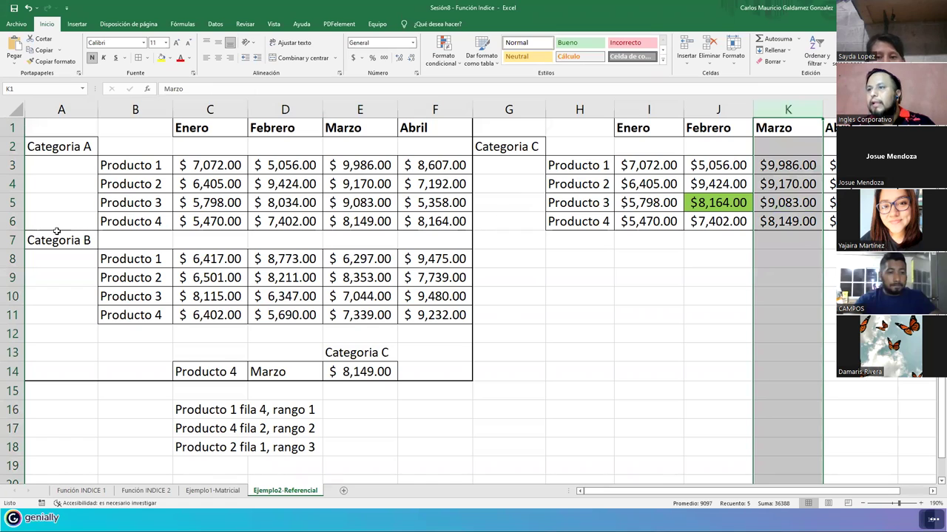
left_click(11, 201, "ctrl")
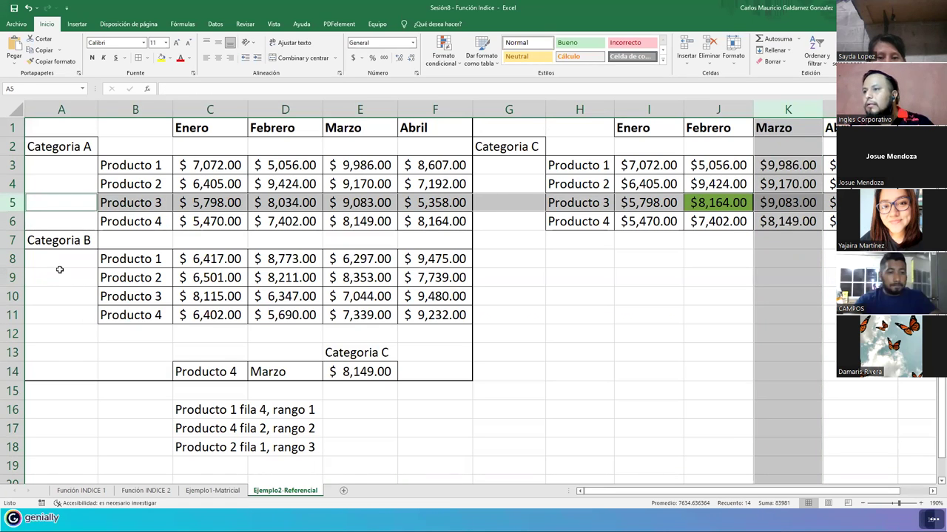
left_click(352, 376)
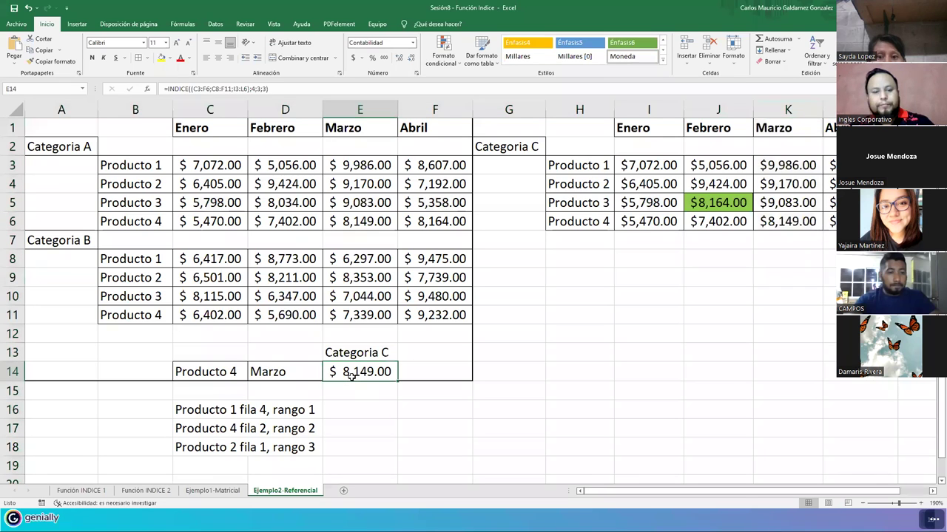
Check the row argument of the E14 formula against row 6, Producto 4, and the Marzo column of Categoria C.
key("F2")
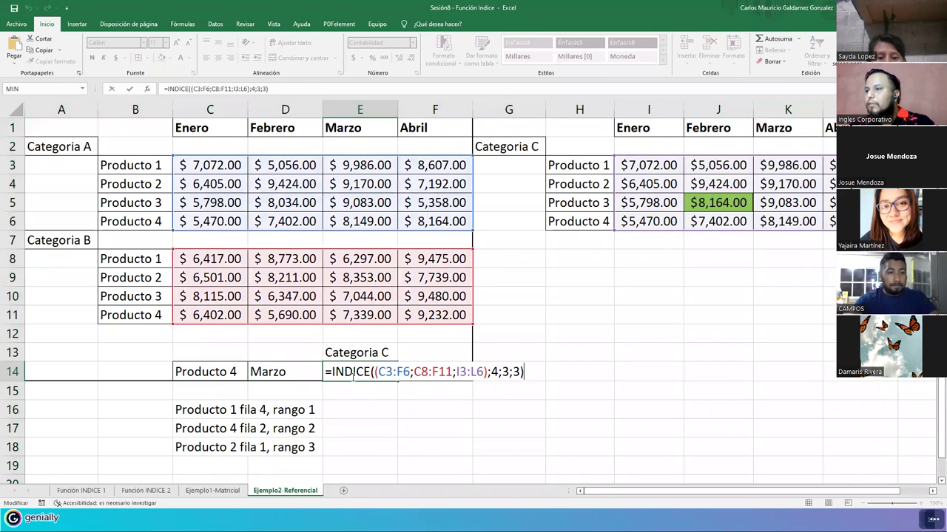
left_click(499, 374)
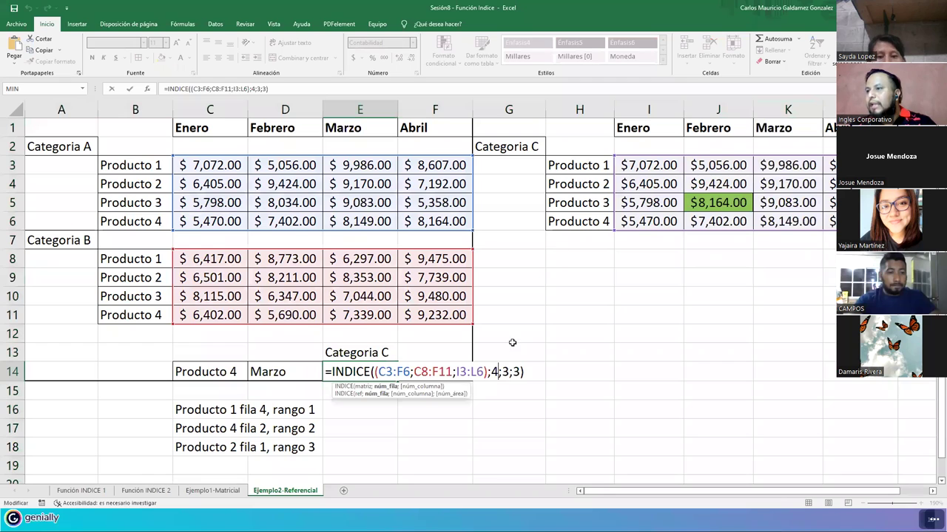
left_click(13, 221)
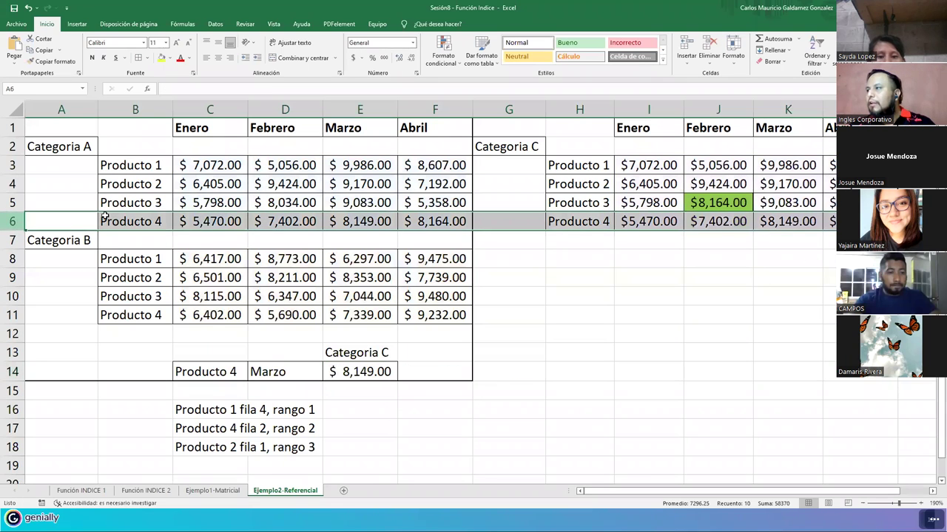
left_click(787, 110, "ctrl")
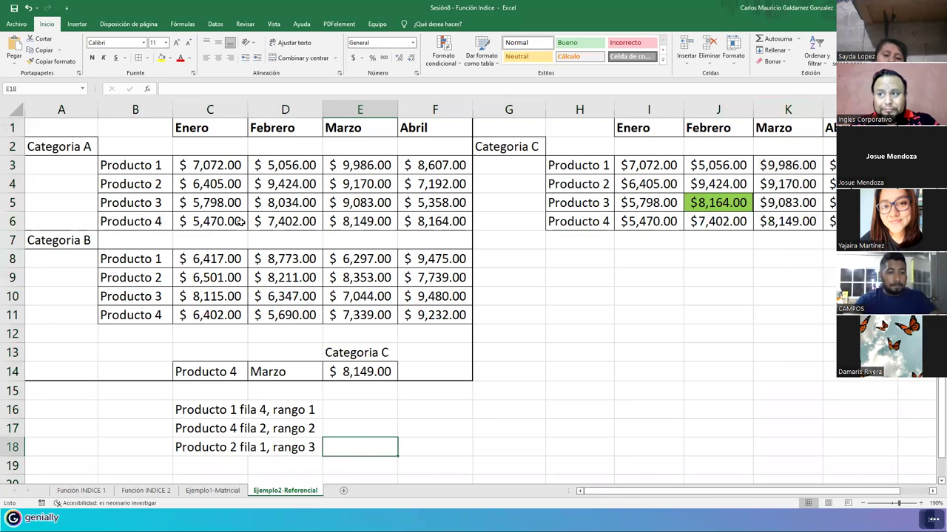
Undo the last changes to the E14 formula and E13 category label, and review the restored formula.
left_click(354, 372)
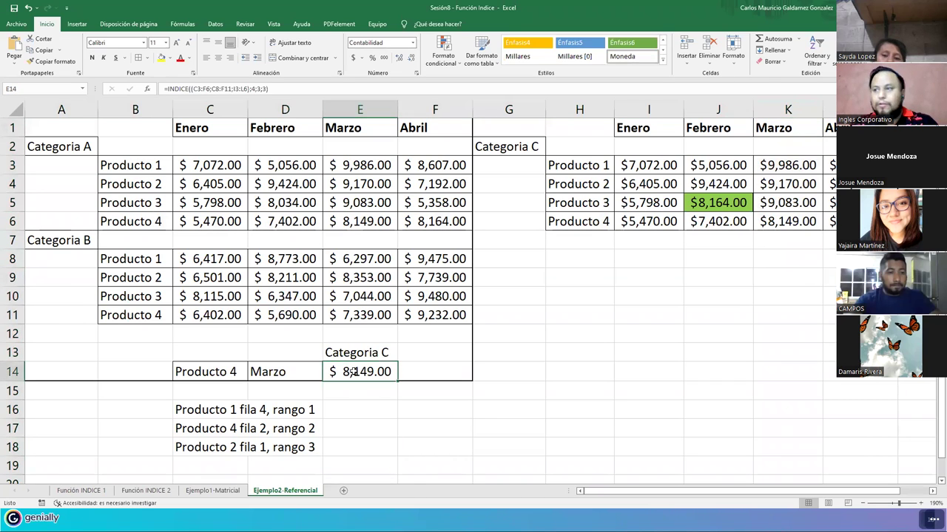
key("ctrl+z")
key("ctrl+z")
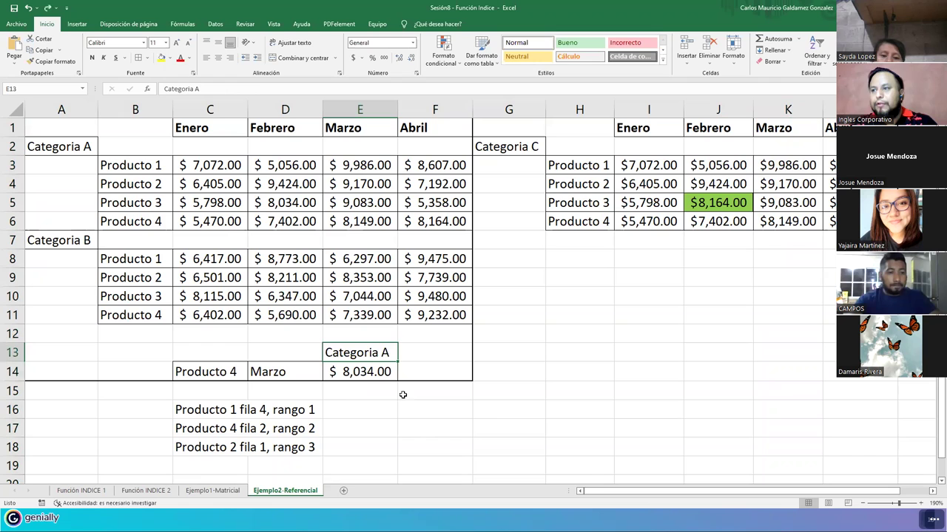
double_click(364, 372)
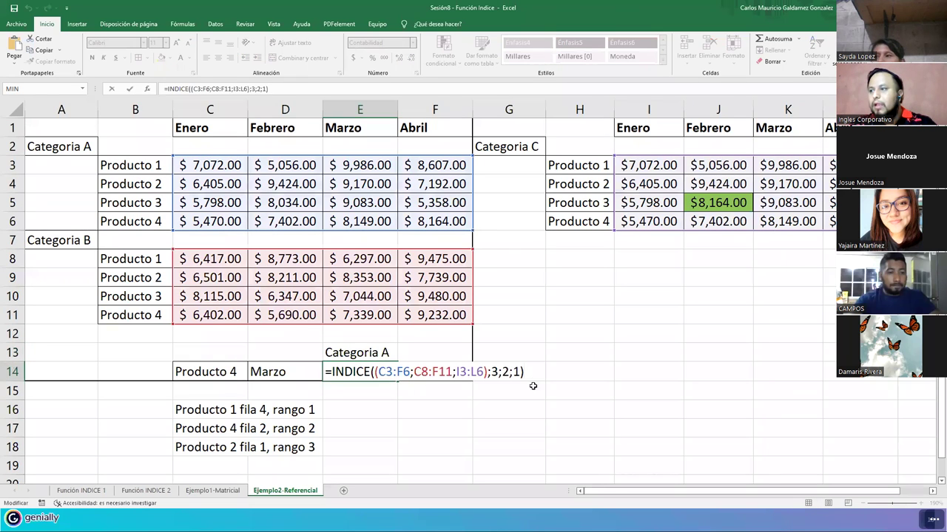
key("Escape")
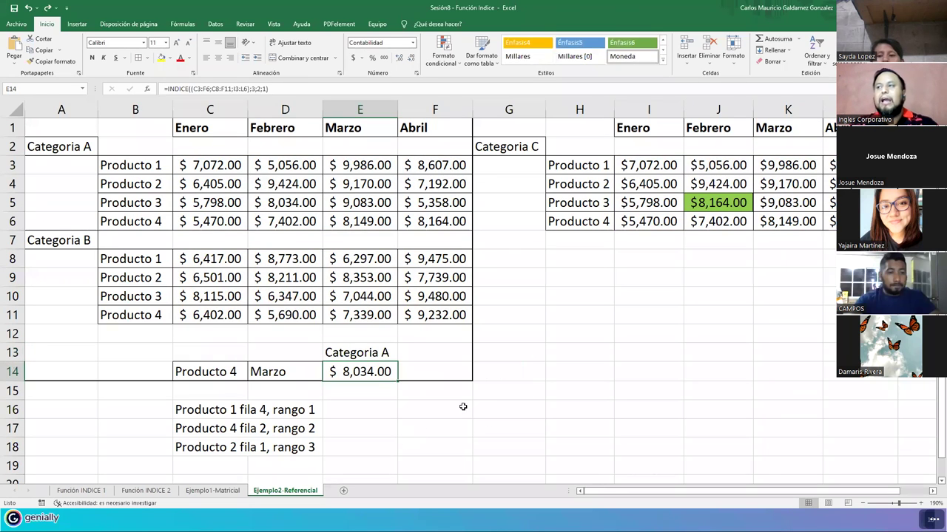
Review the Categoria C block, the exercise list in C16:C18, and sample values in the three category tables.
left_click(512, 365)
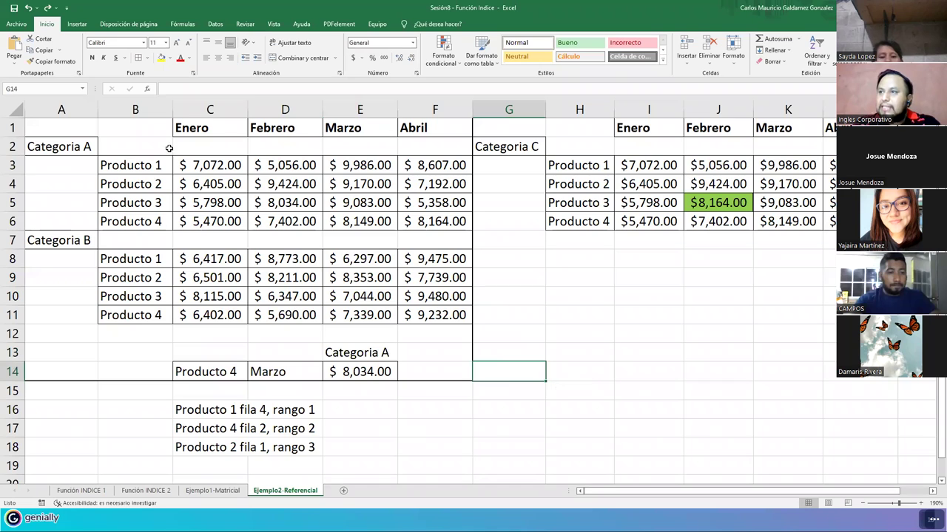
left_click(537, 130)
left_click_drag(570, 156, 773, 318)
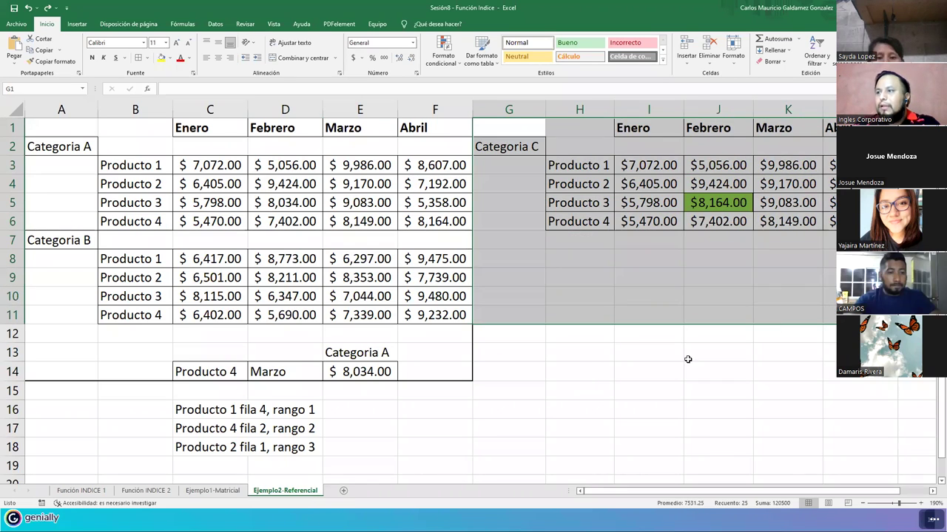
left_click(636, 372)
left_click_drag(205, 408, 202, 451)
left_click(284, 184)
left_click(288, 257)
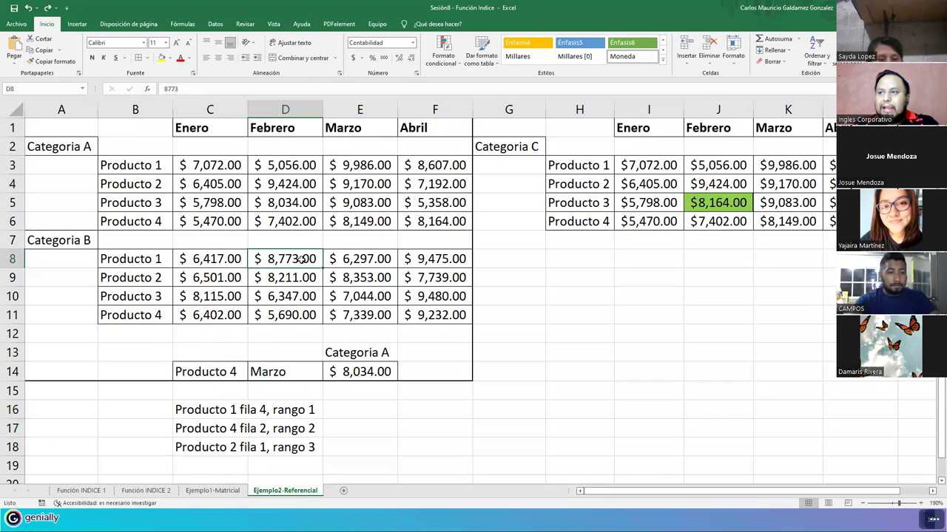
left_click(579, 185)
double_click(651, 185)
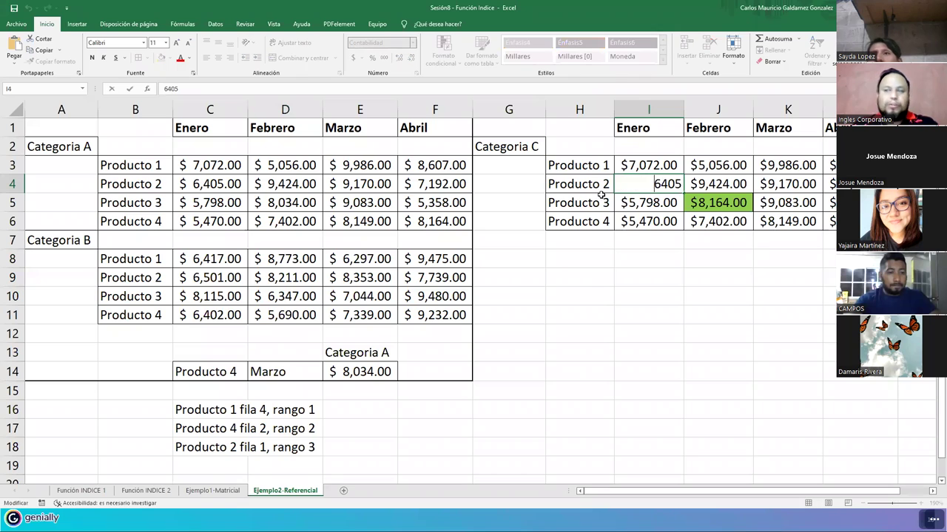
key("Escape")
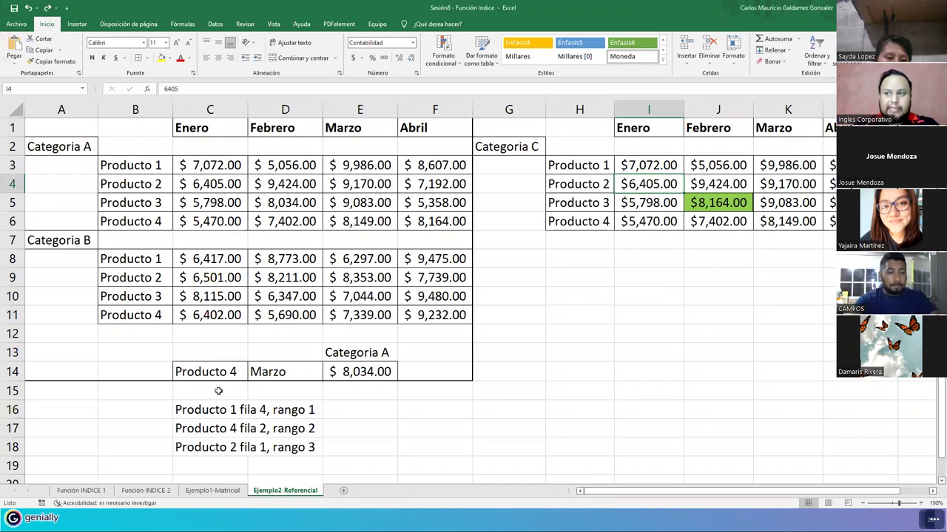
Compare the first exercise in C16, Producto 1 fila 4, rango 1, with the Categoria A table.
left_click(195, 413)
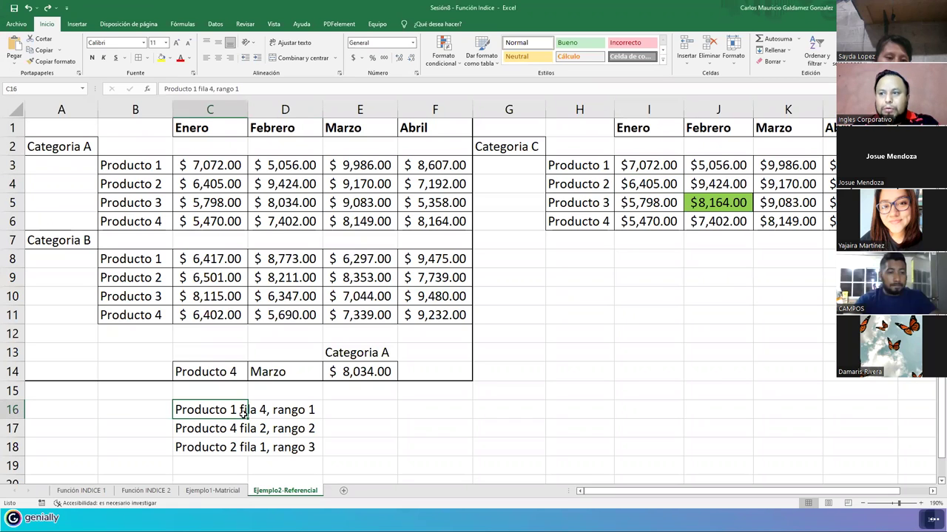
left_click(296, 412)
left_click_drag(112, 161, 417, 216)
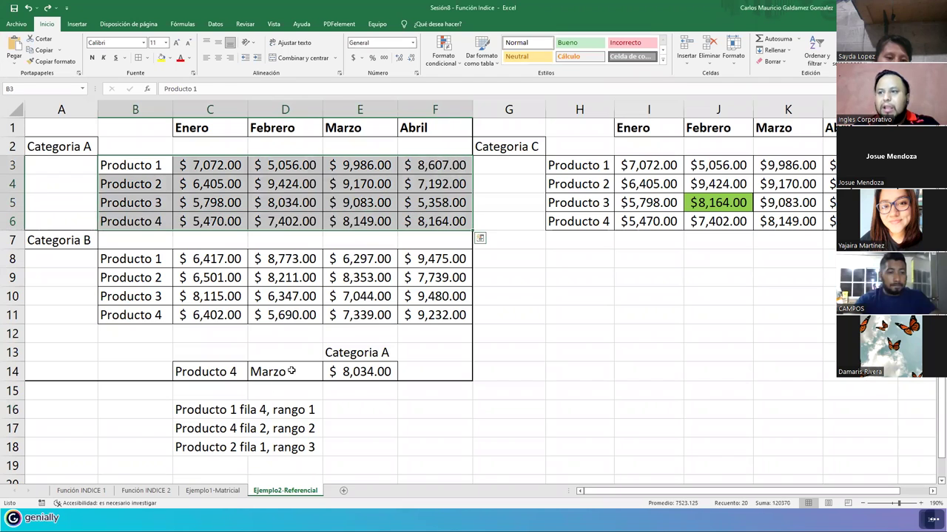
Compare the exercises in C17, Producto 4 rango 2, and C18, Producto 2 rango 3, with the Categoria B and Categoria C tables.
left_click(203, 427)
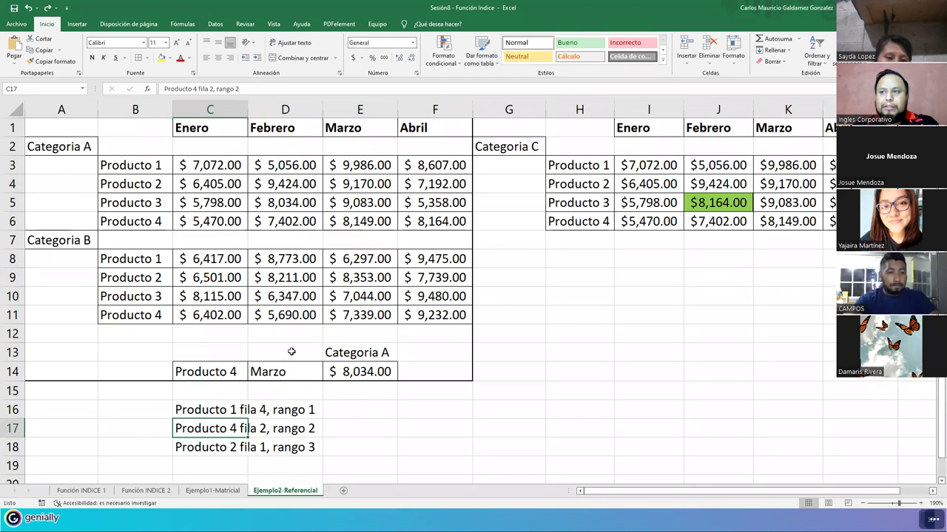
left_click_drag(154, 258, 449, 316)
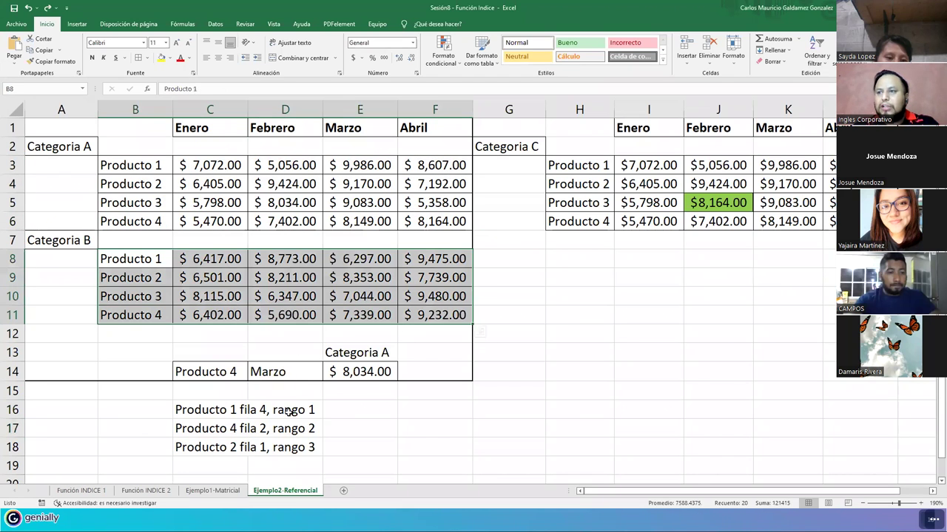
left_click(218, 448)
left_click_drag(628, 161, 832, 222)
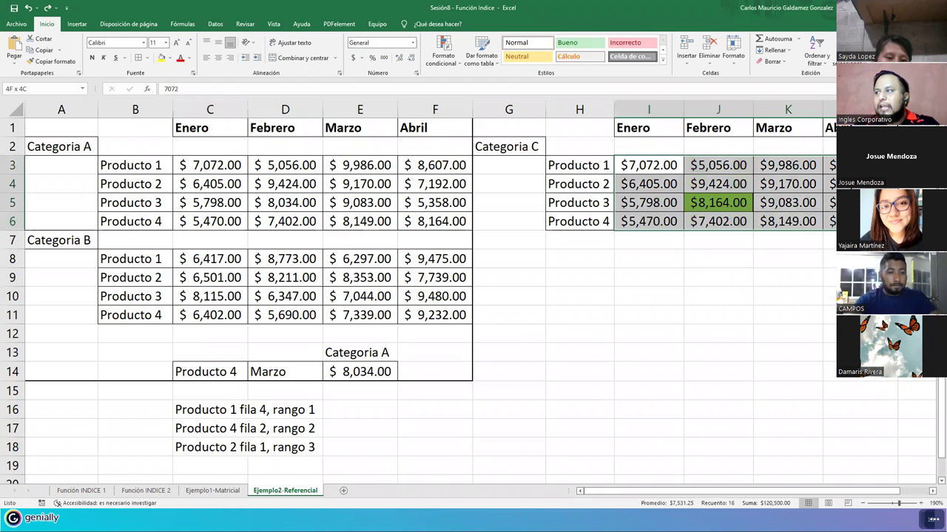
left_click(521, 312)
Review the matrix-form exercises on sheet Función INDICE 1 and the reference-form exercises on sheet Función INDICE 2.
left_click(81, 490)
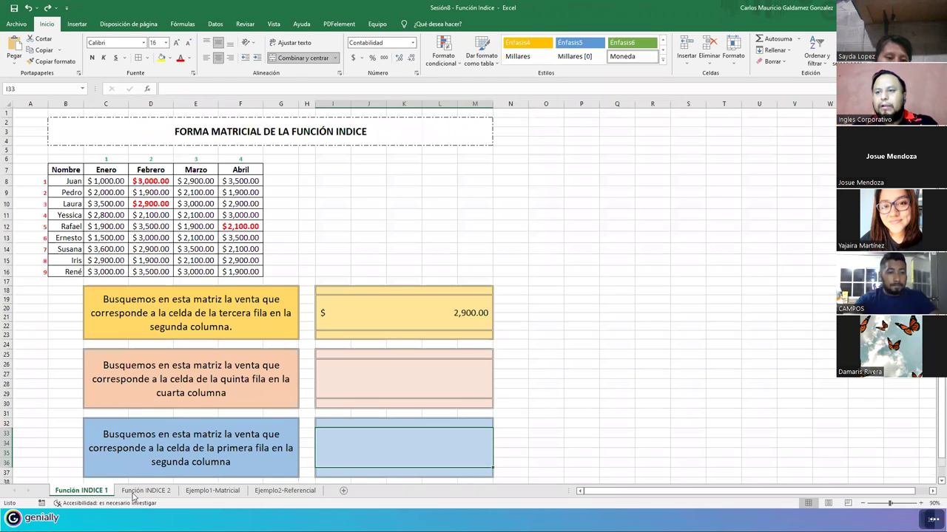
left_click(144, 492)
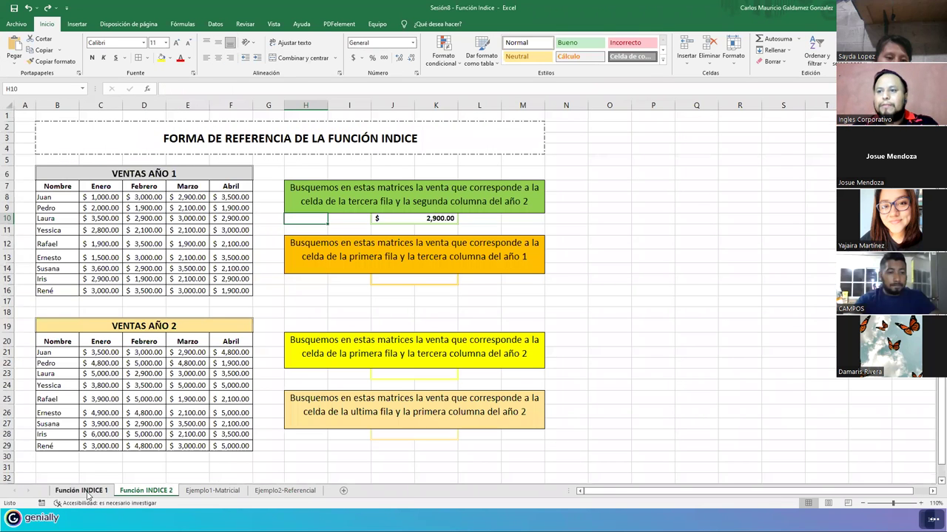
left_click(89, 492)
left_click(145, 491)
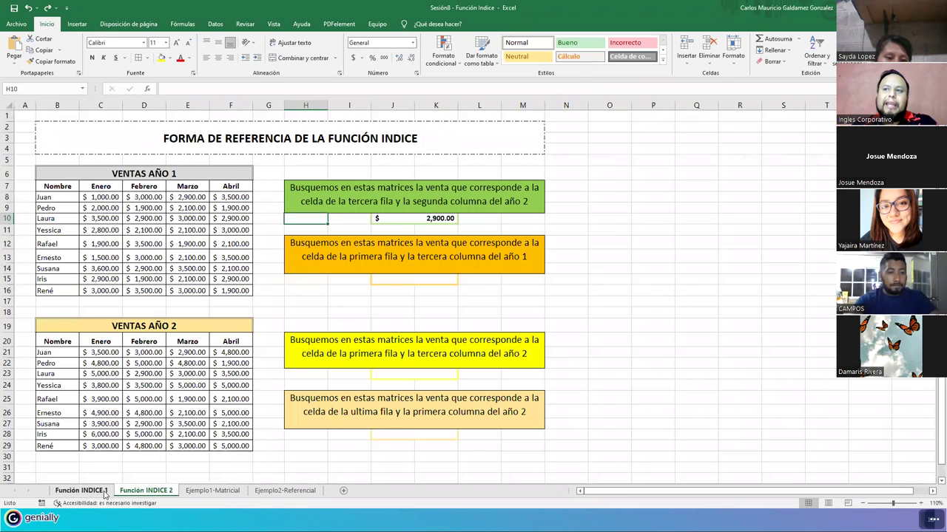
left_click(81, 491)
left_click(146, 491)
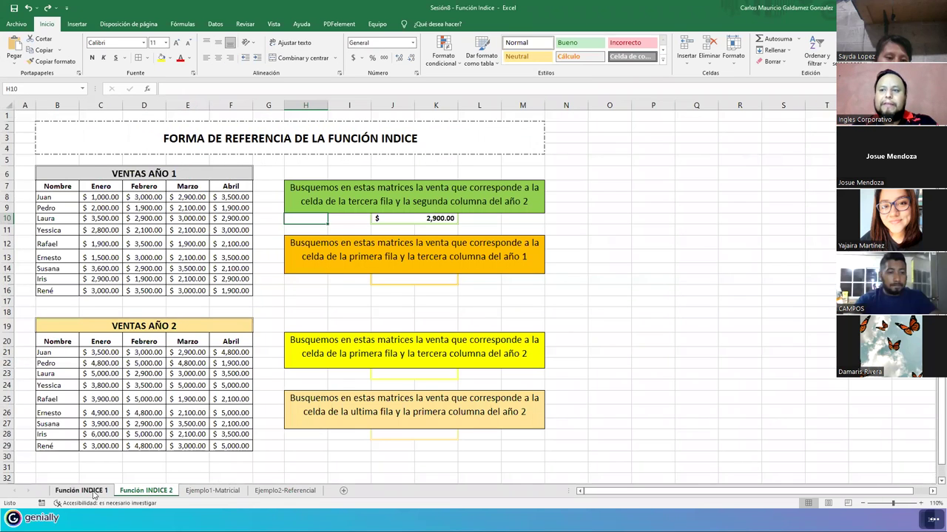
left_click(94, 491)
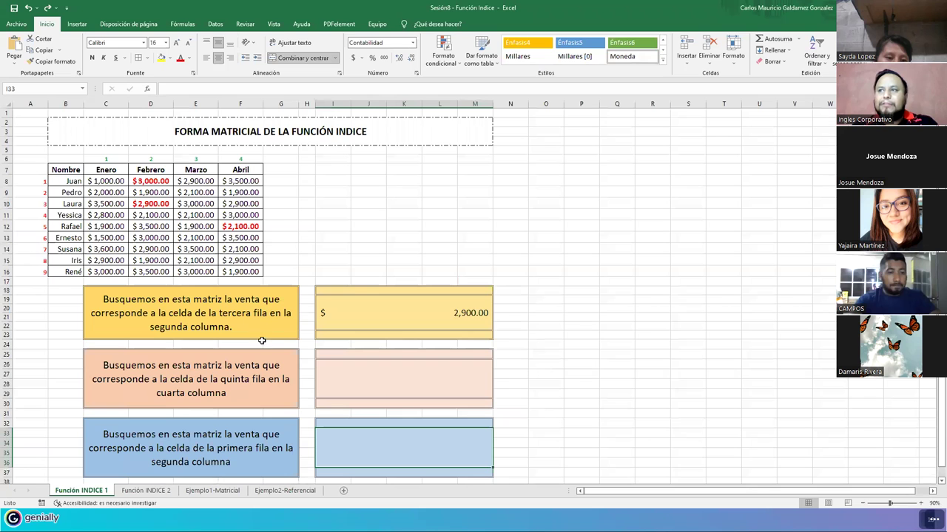
left_click(144, 492)
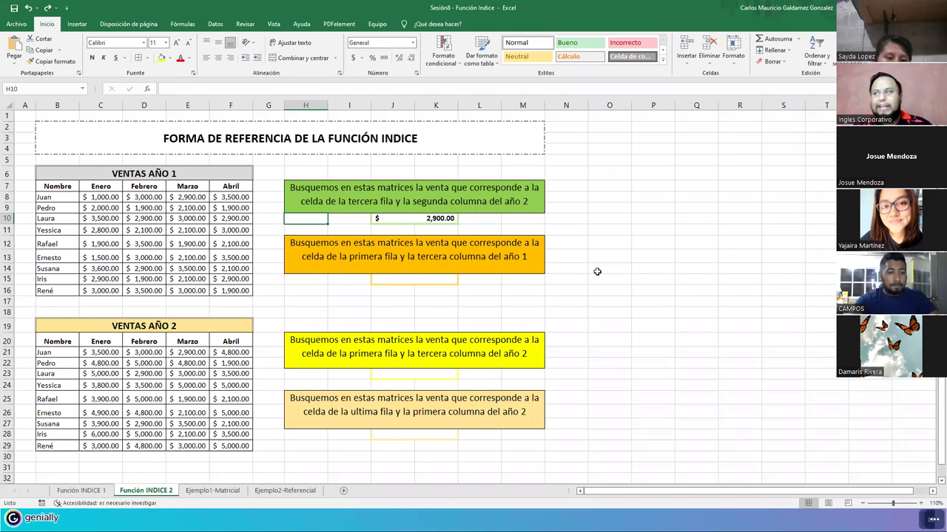
Save the workbook, and switch to the Genially presentation to advance it to the Preguntas slide.
left_click(20, 8)
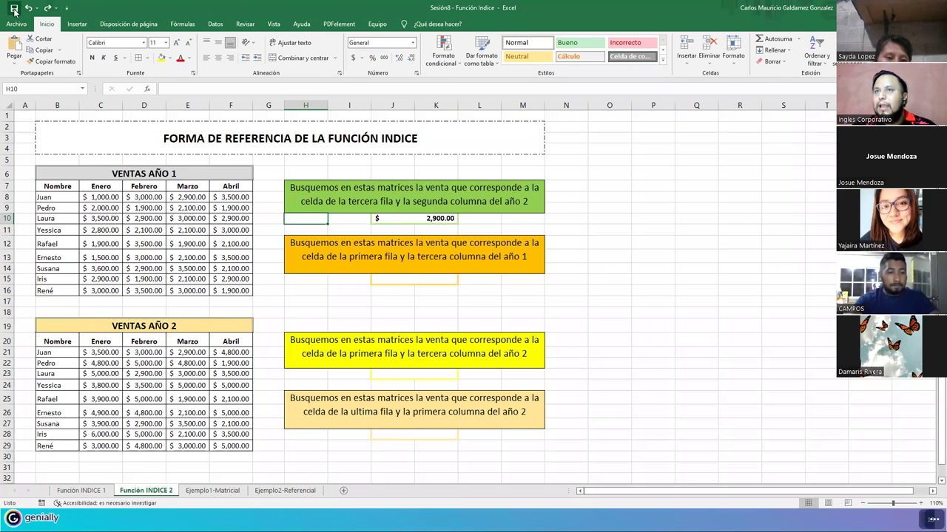
key("alt+Tab")
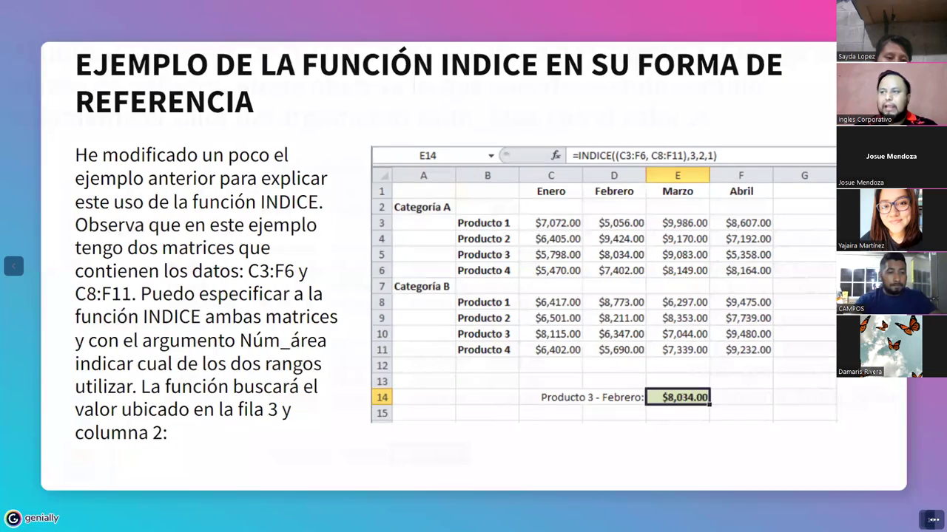
key("Right")
key("Right")
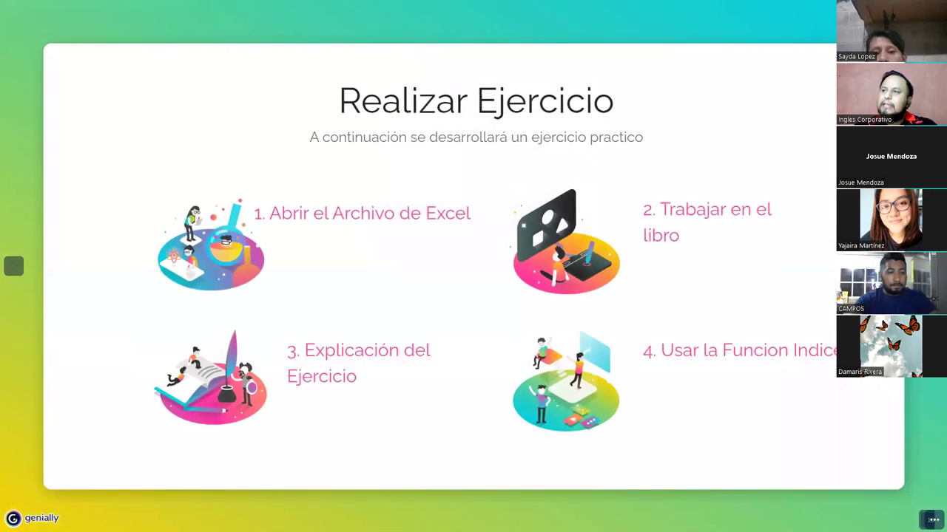
key("Right")
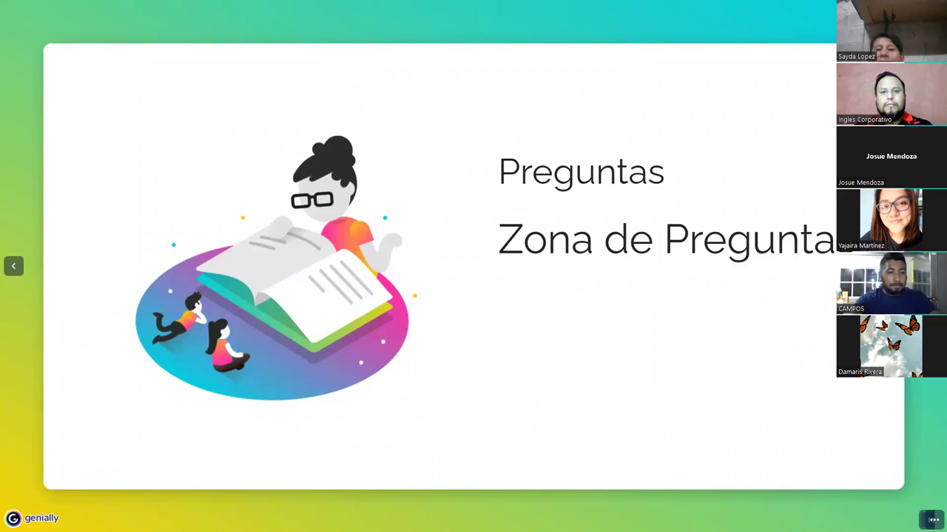
Switch back to Excel and review the Ejemplo1-Matricial sheet, plus the Categoria A table, C16 and E13 on Ejemplo2-Referencial.
key("alt+Tab")
left_click(218, 491)
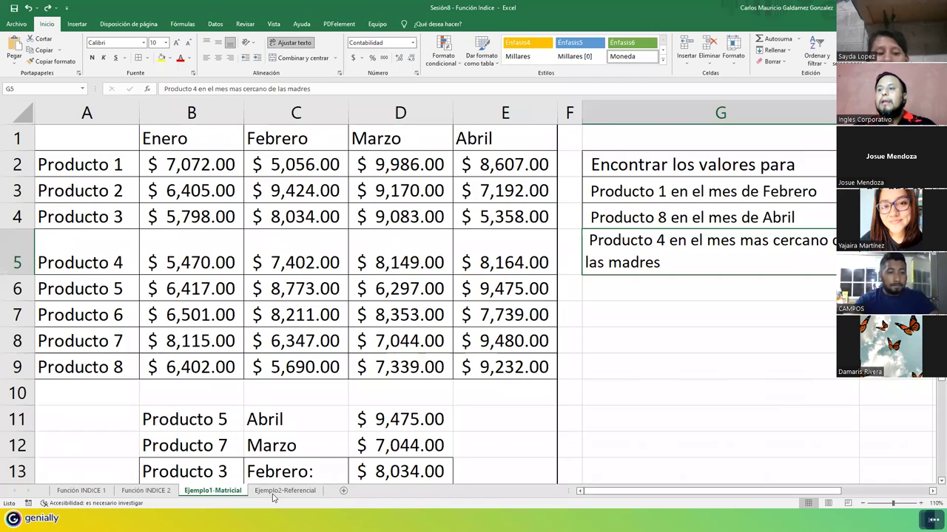
left_click(281, 491)
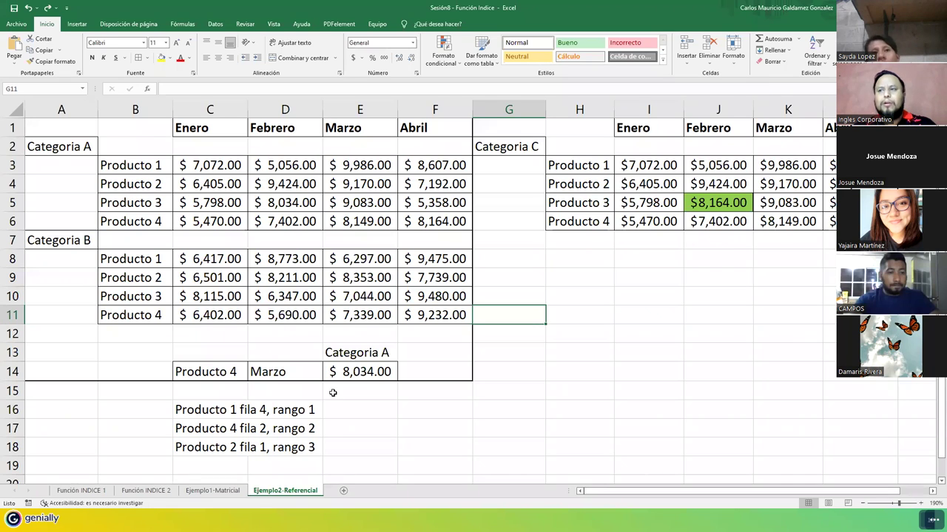
left_click_drag(74, 125, 417, 226)
left_click_drag(211, 412, 297, 418)
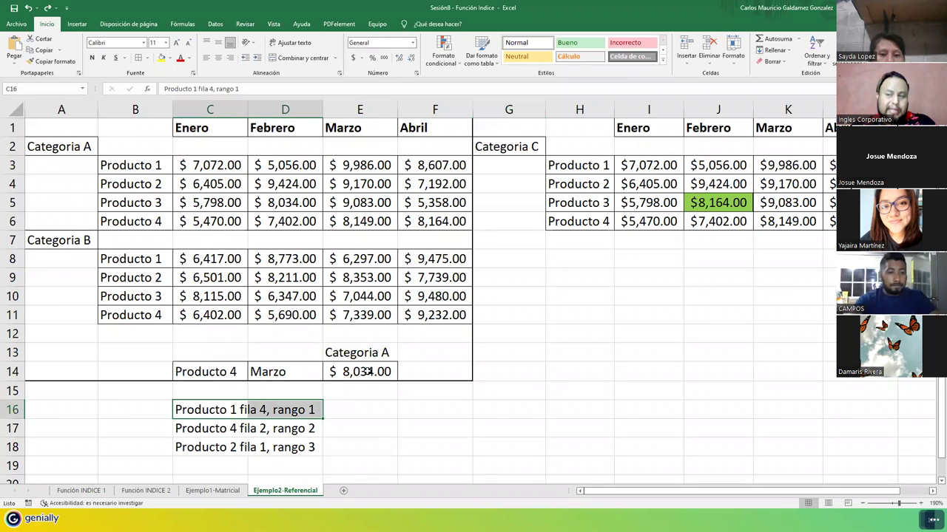
left_click_drag(381, 351, 380, 335)
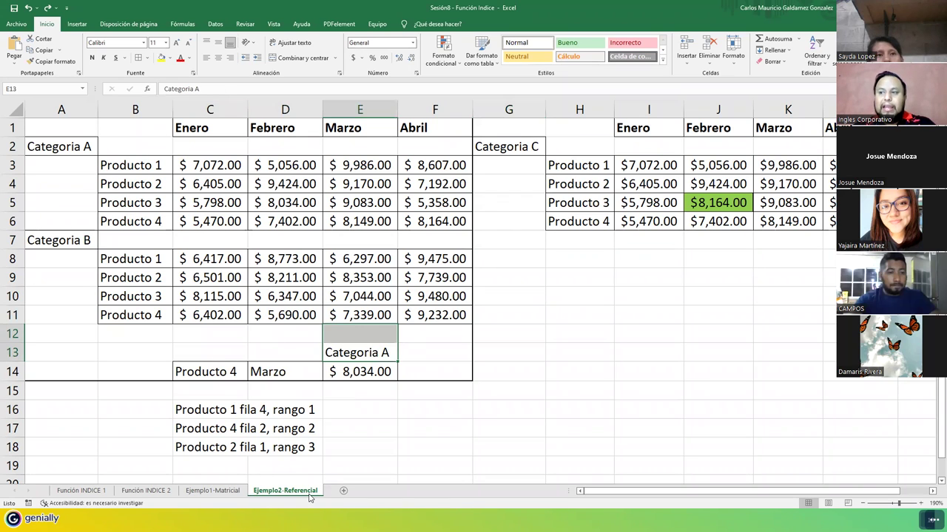
Highlight the data ranges C3:F6, C8:F11 and I3:L6 together, and examine the references in the E14 INDICE formula.
left_click_drag(185, 164, 437, 221)
left_click_drag(193, 258, 425, 313)
left_click_drag(638, 166, 843, 222)
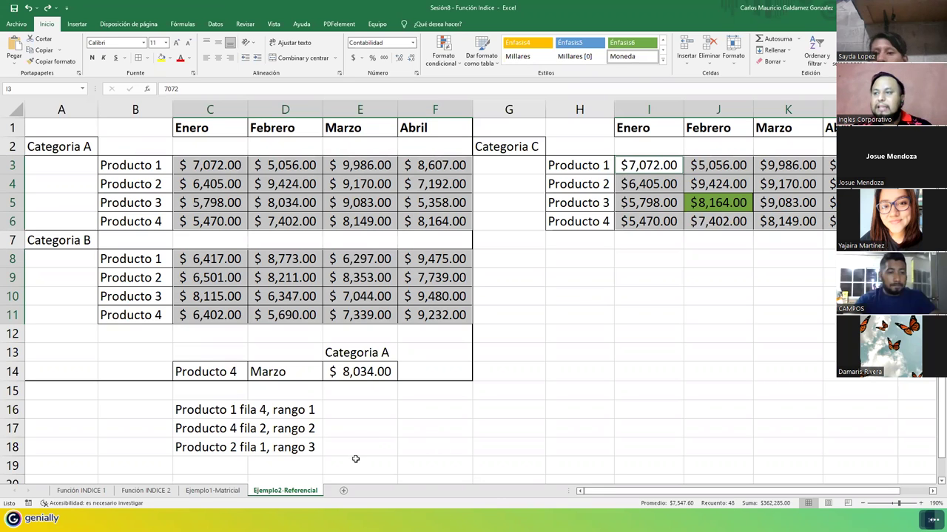
left_click(363, 372)
double_click(364, 371)
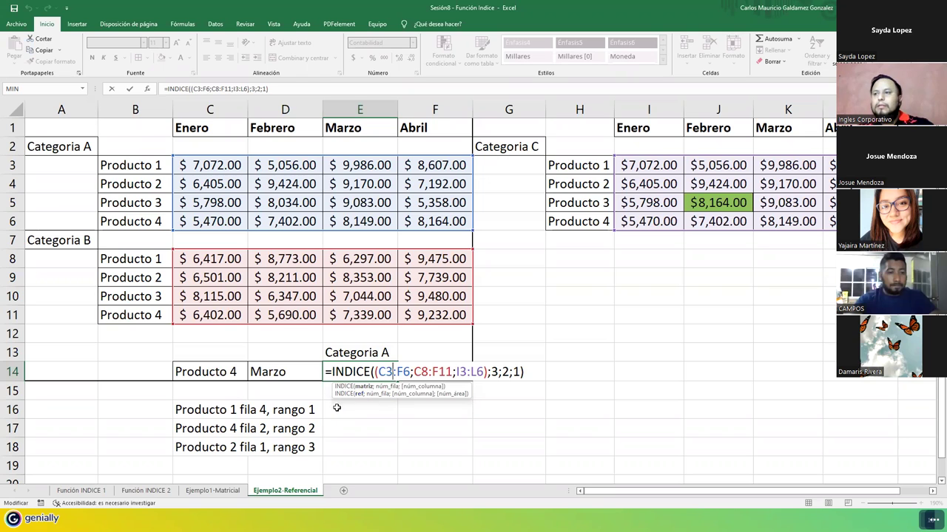
Compare the first exercise in C16 with the Enero values C3:C6 of the Categoria A table.
left_click(211, 417)
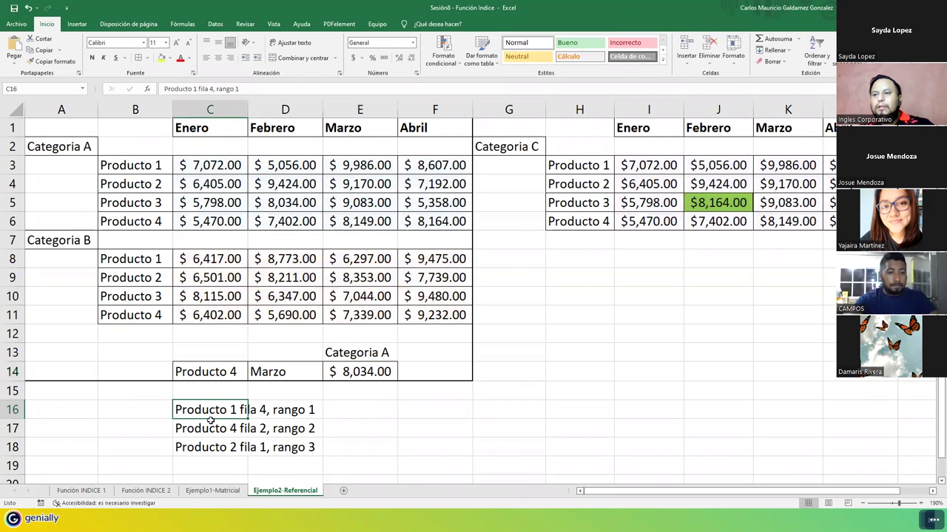
left_click(362, 409)
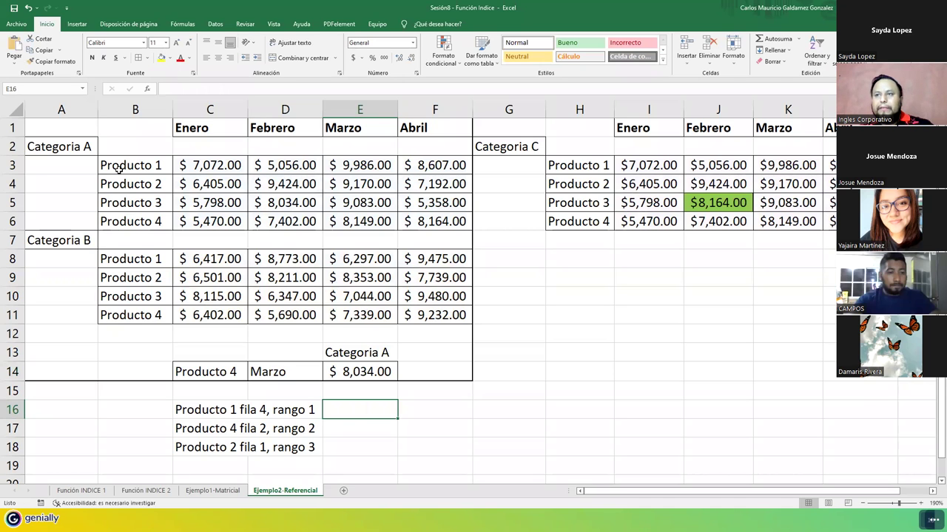
left_click_drag(193, 167, 202, 220)
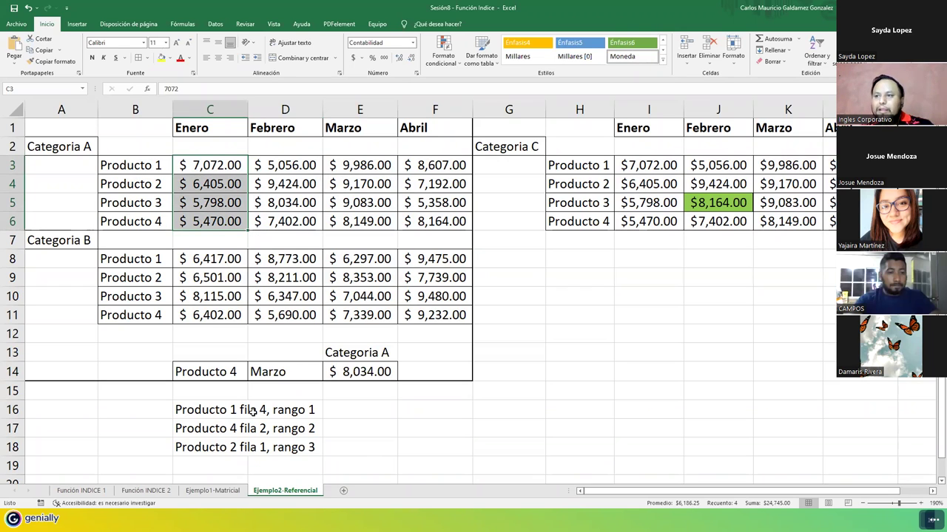
Replace "fila" with "Mes" in C16 so the exercise reads "Producto 1 Mes 4, rango 1".
double_click(182, 413)
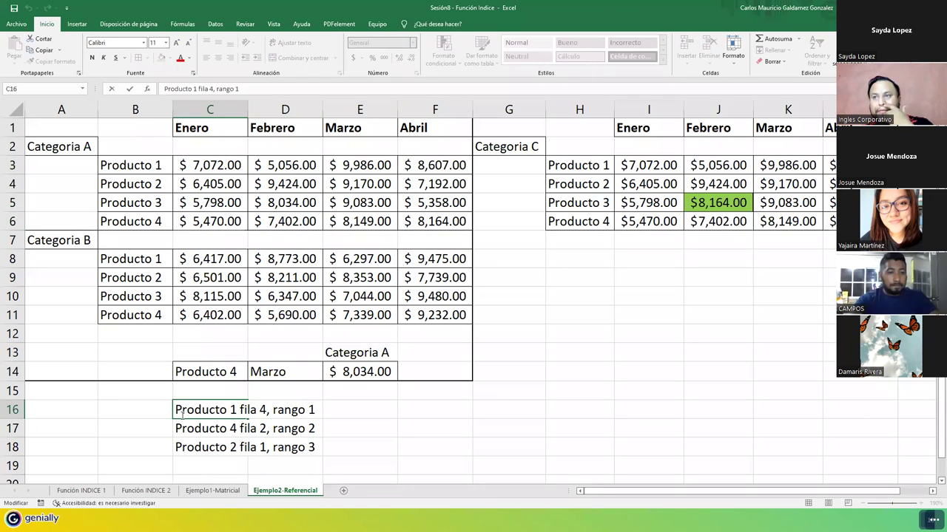
left_click_drag(240, 411, 258, 412)
type("Mes")
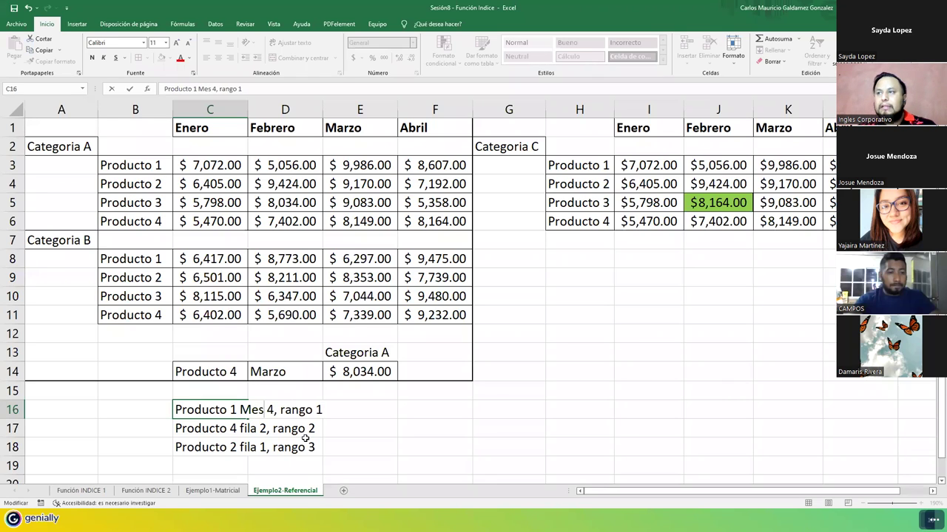
key("Return")
Replace "fila" with "Mes" in C17 so the exercise reads "Producto 4 Mes 2, rango 2".
key("F2")
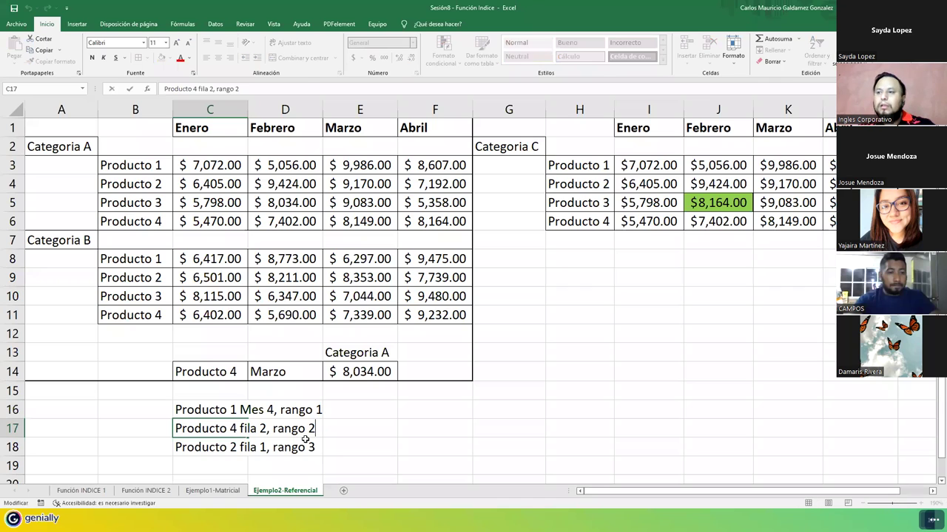
key("BackSpace")
key("BackSpace")
key("BackSpace")
key("BackSpace")
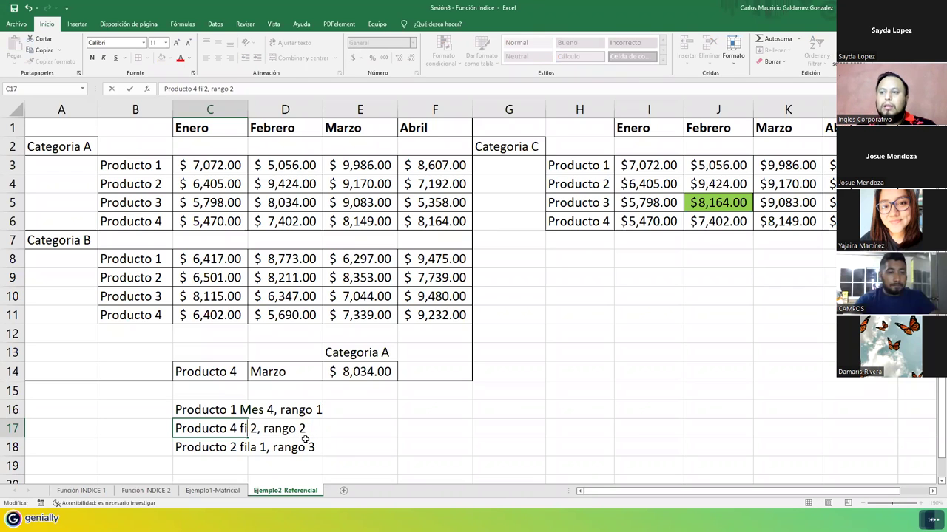
type("Mes")
key("Return")
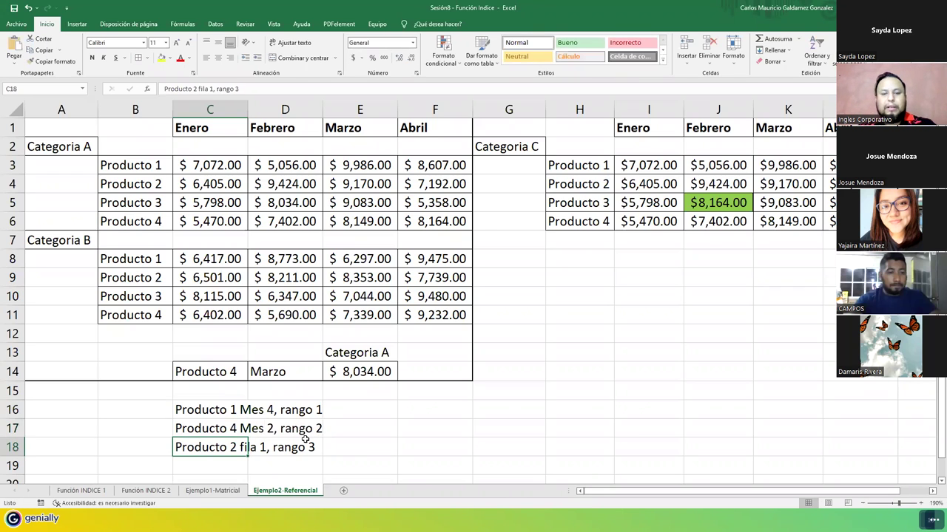
Replace "fila" with "Mes" in C18 so the exercise reads "Producto 2 Mes 1, rango 3".
double_click(306, 441)
key("Left")
key("Left")
key("Left")
key("Left")
key("BackSpace")
key("BackSpace")
key("BackSpace")
key("BackSpace")
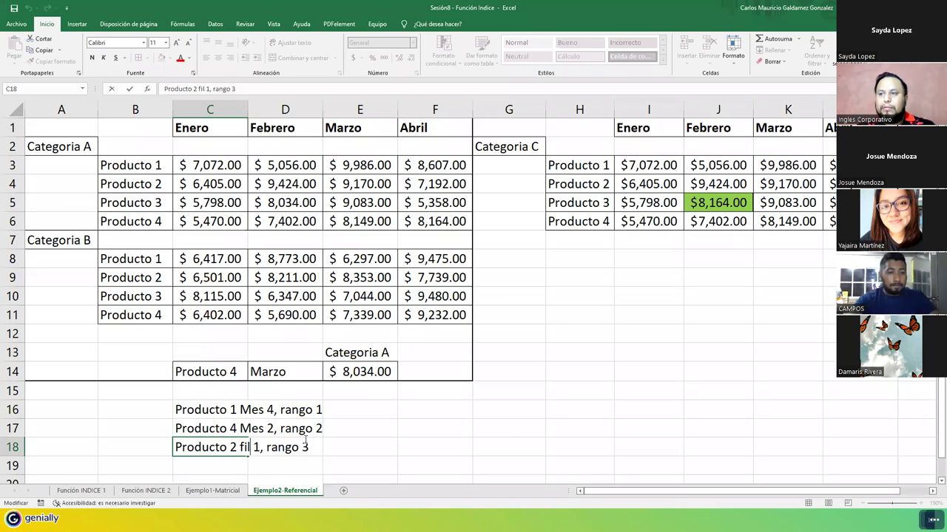
type("Mes")
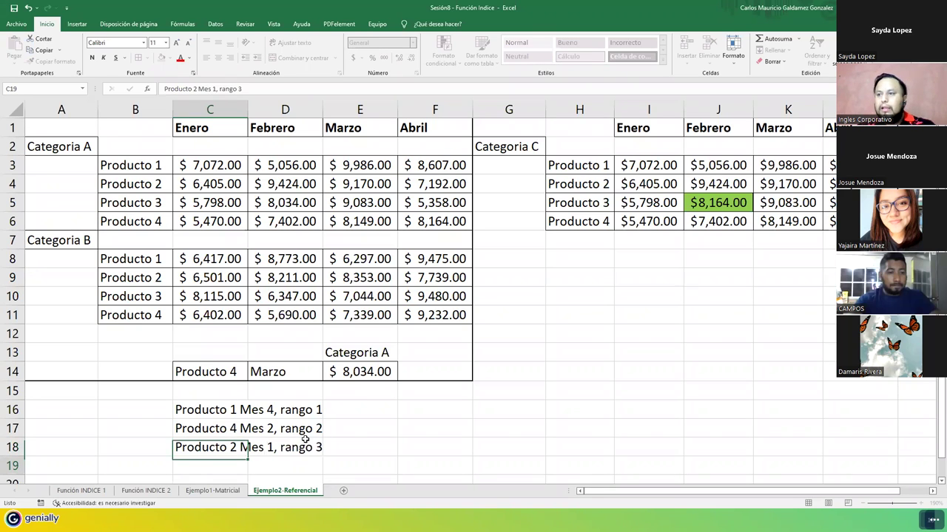
key("Return")
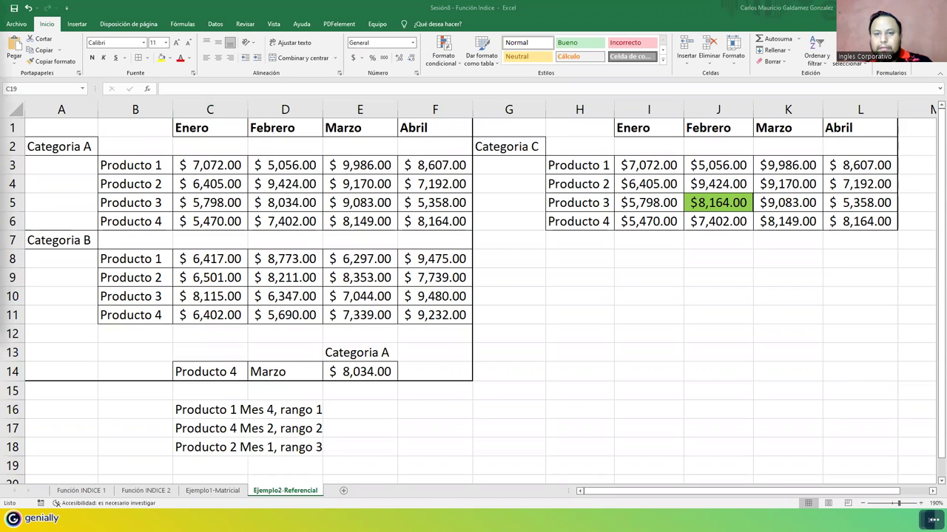
Switch to the Genially presentation and advance from the Preguntas slide to the "Casi finalizamos" progress slide.
left_click(529, 410)
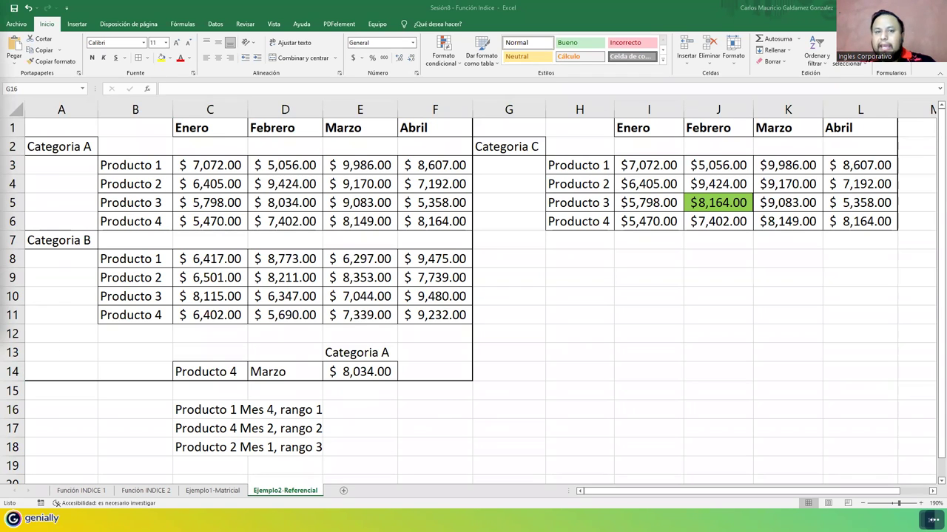
key("alt+Tab")
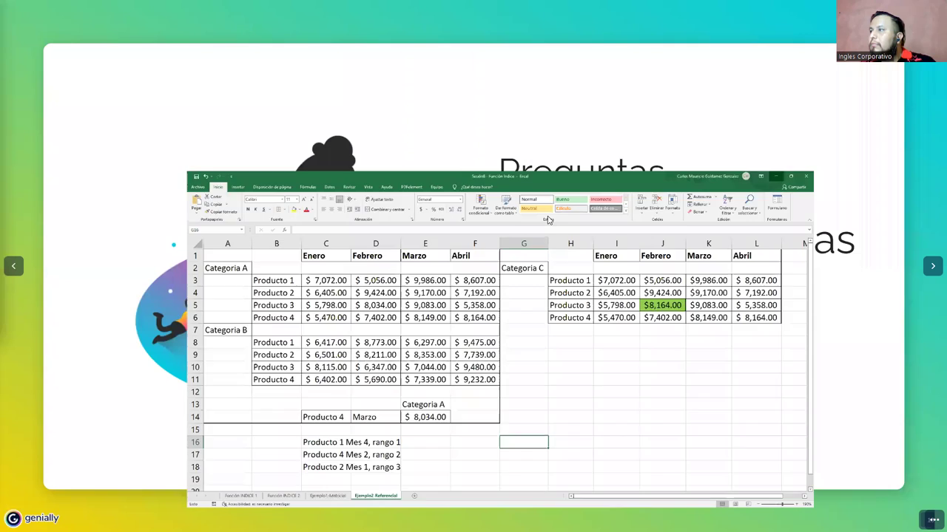
left_click(932, 267)
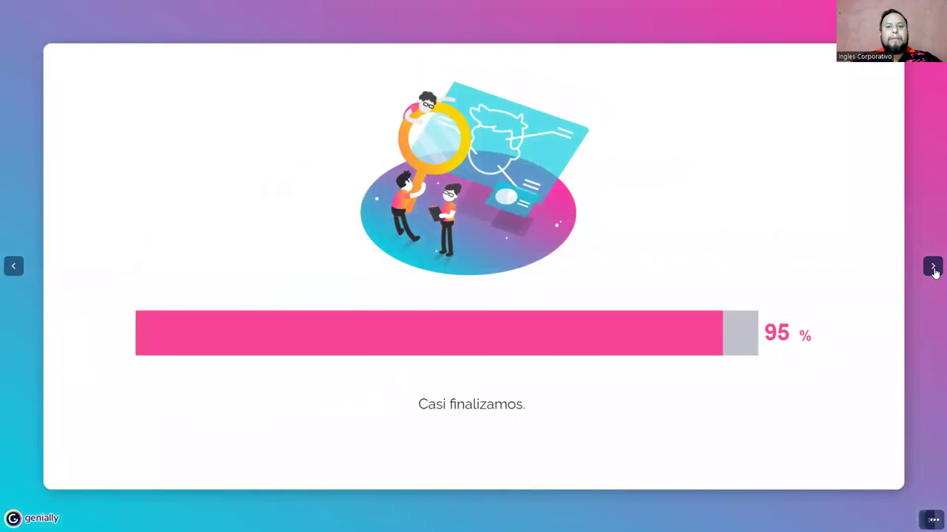